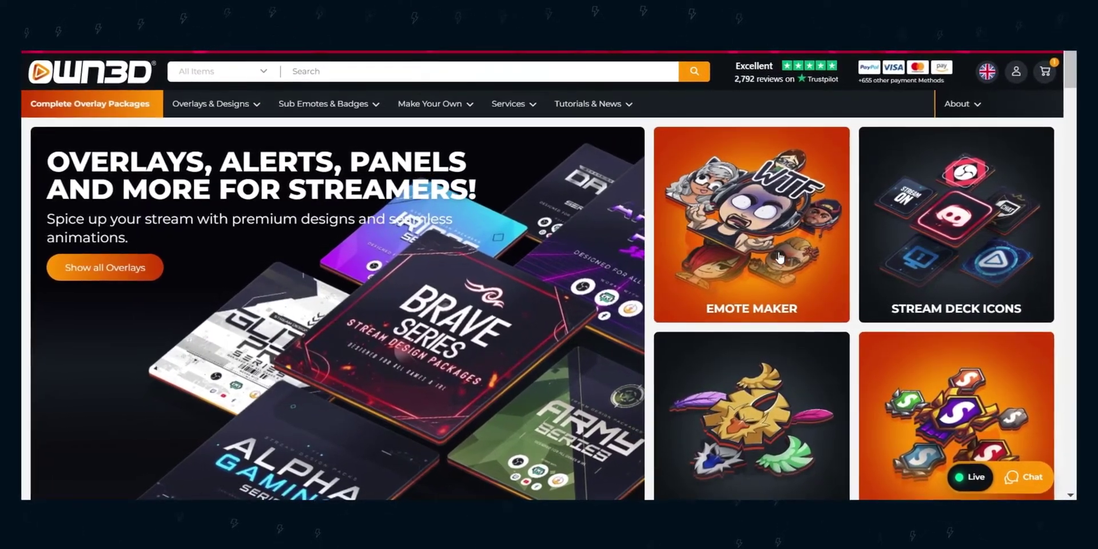
Scroll down through the OWN3D store pages, browsing overlays, emotes and Stream Deck icons
drag(1068, 74, 1071, 80)
scroll(549, 286, down, 5)
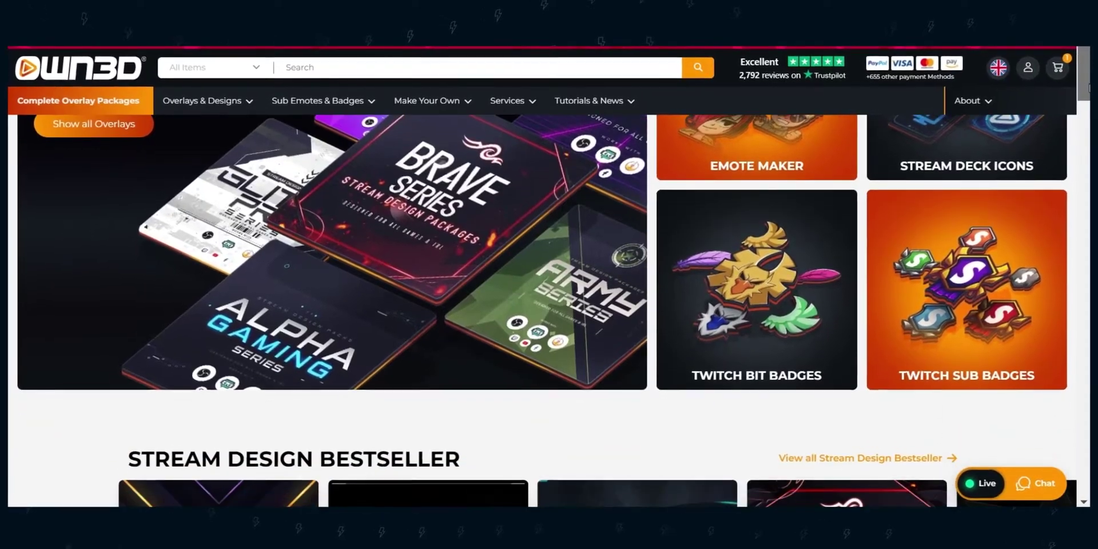
scroll(549, 286, down, 7)
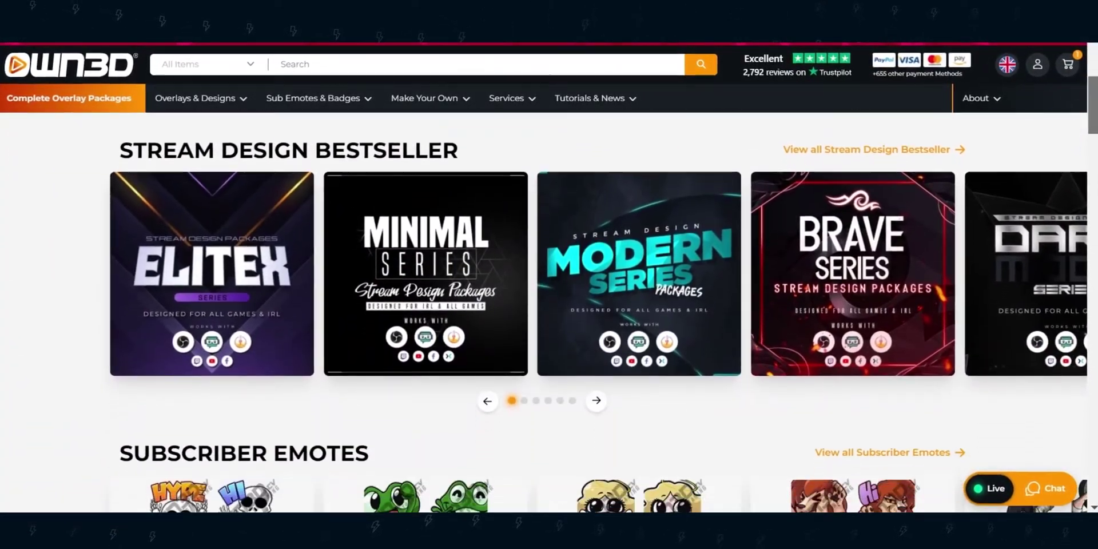
scroll(549, 286, down, 9)
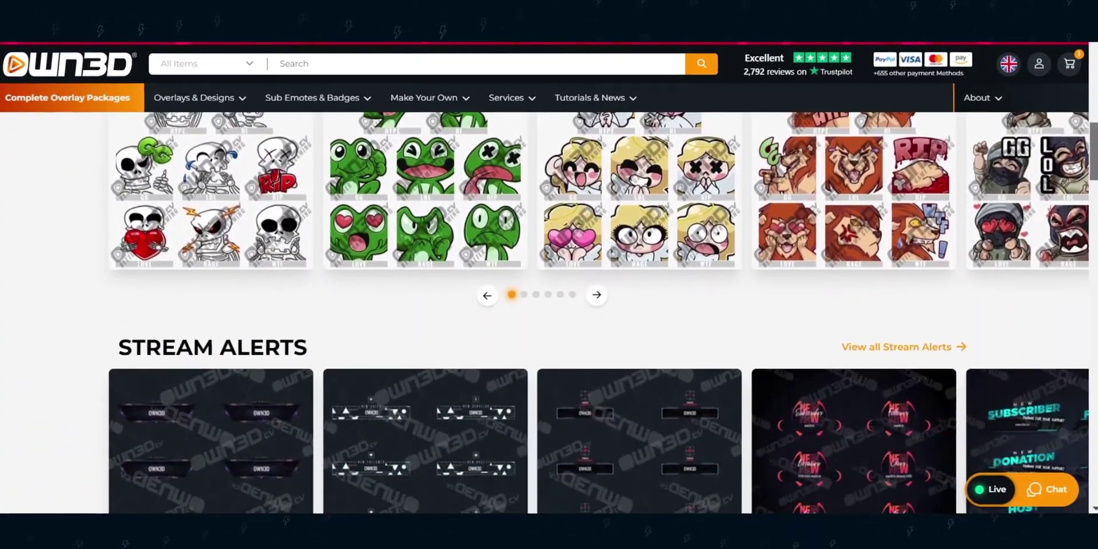
scroll(549, 286, down, 10)
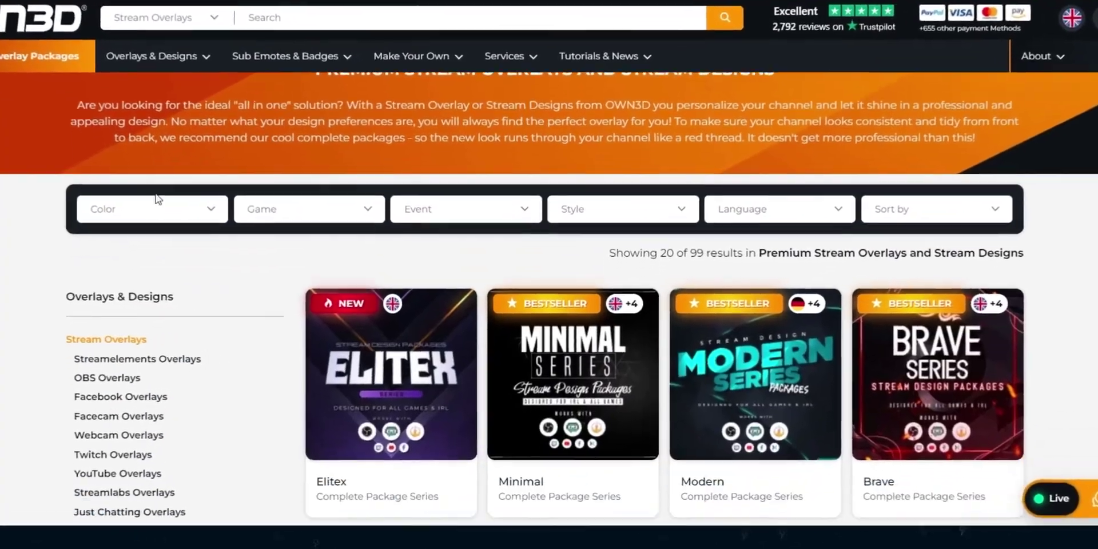
scroll(158, 199, down, 12)
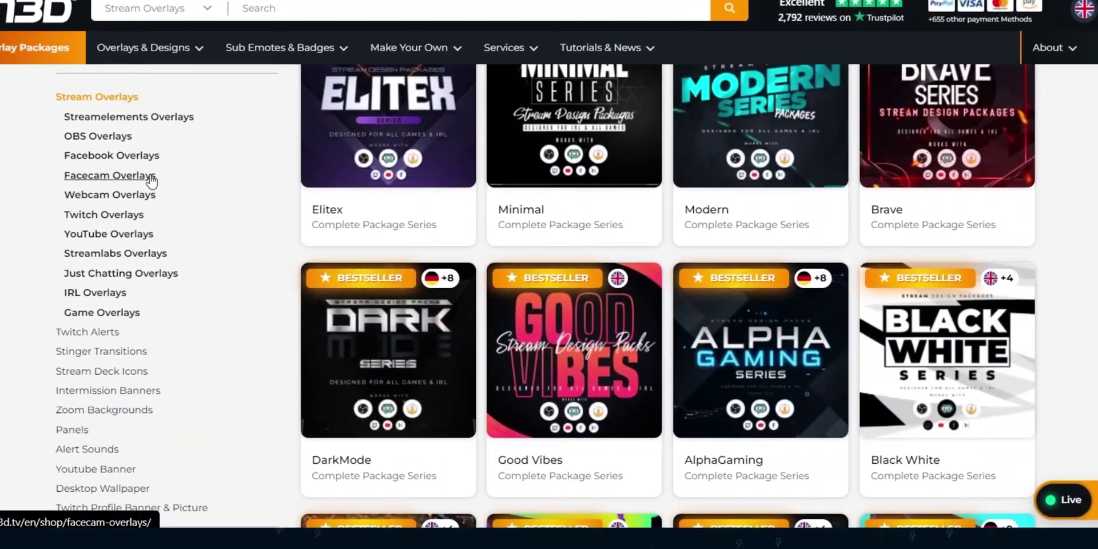
scroll(577, 216, down, 4)
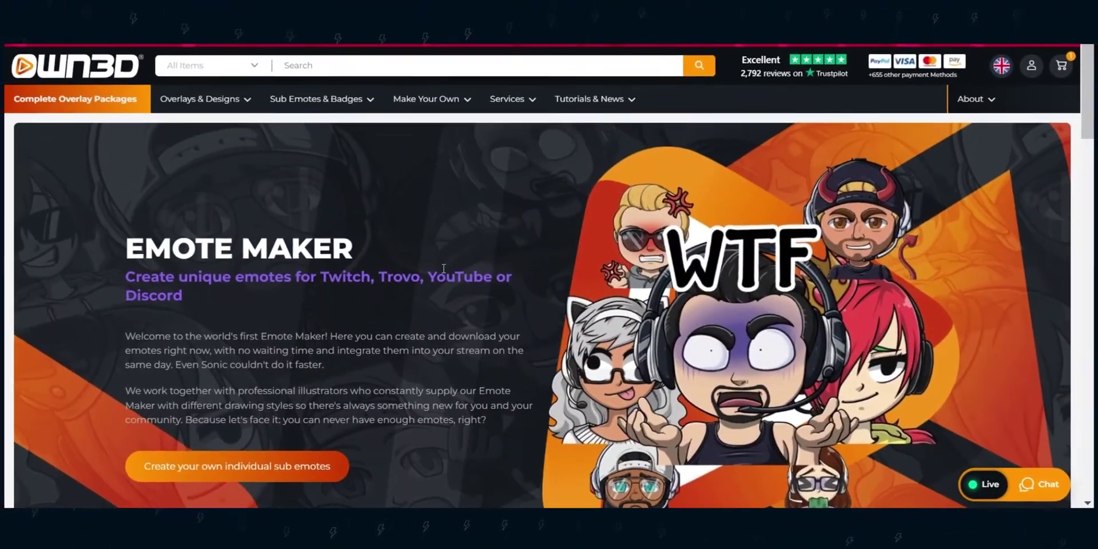
scroll(443, 268, down, 6)
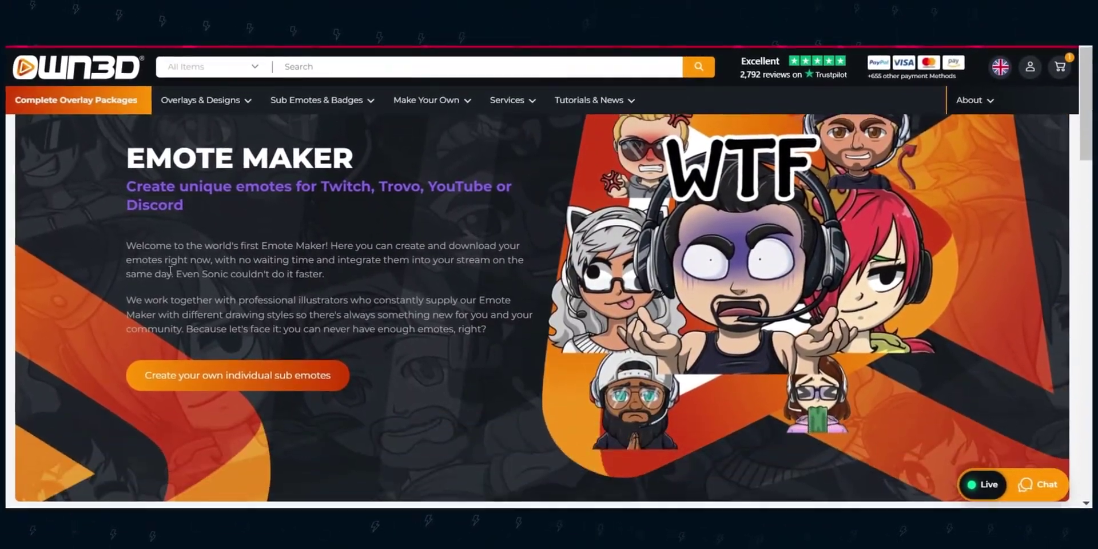
scroll(252, 273, down, 3)
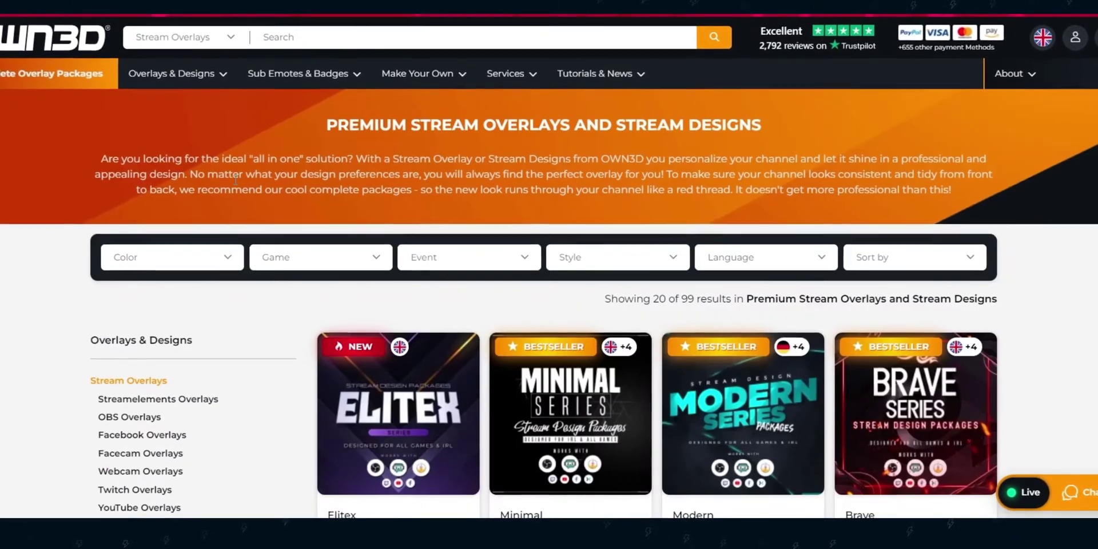
scroll(176, 200, down, 5)
scroll(177, 197, down, 10)
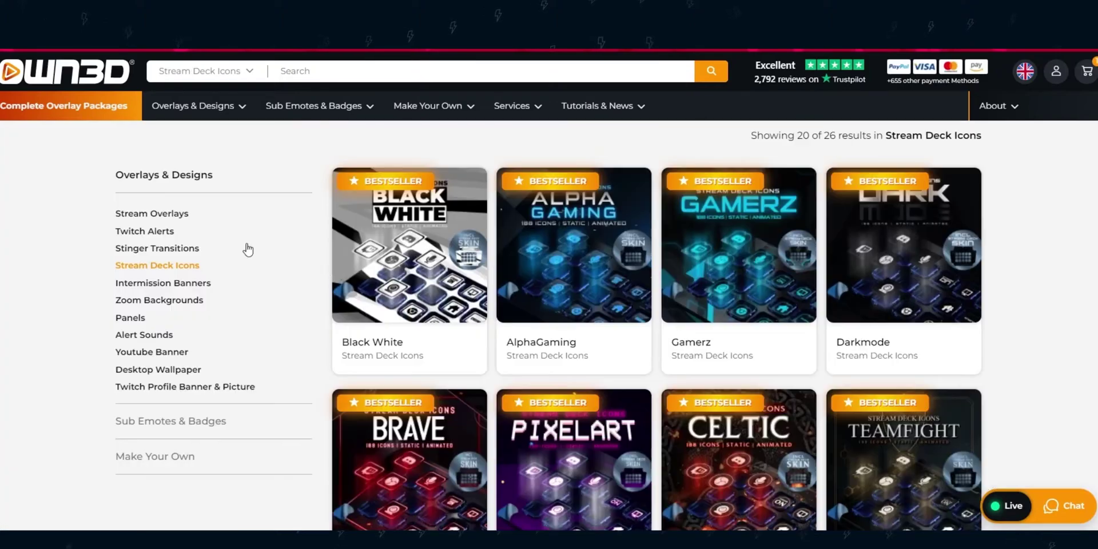
scroll(643, 276, down, 2)
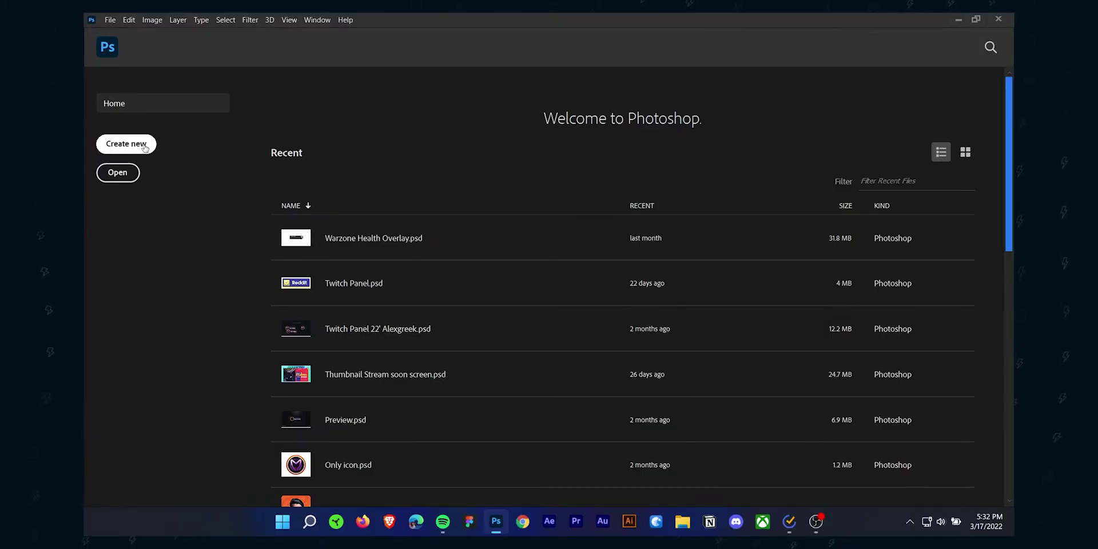
Name the new document 'Alerts TuTorial Static', then darken the screenshot with Hue/Saturation (Saturation -34, Lightness -86)
drag(904, 131, 774, 130)
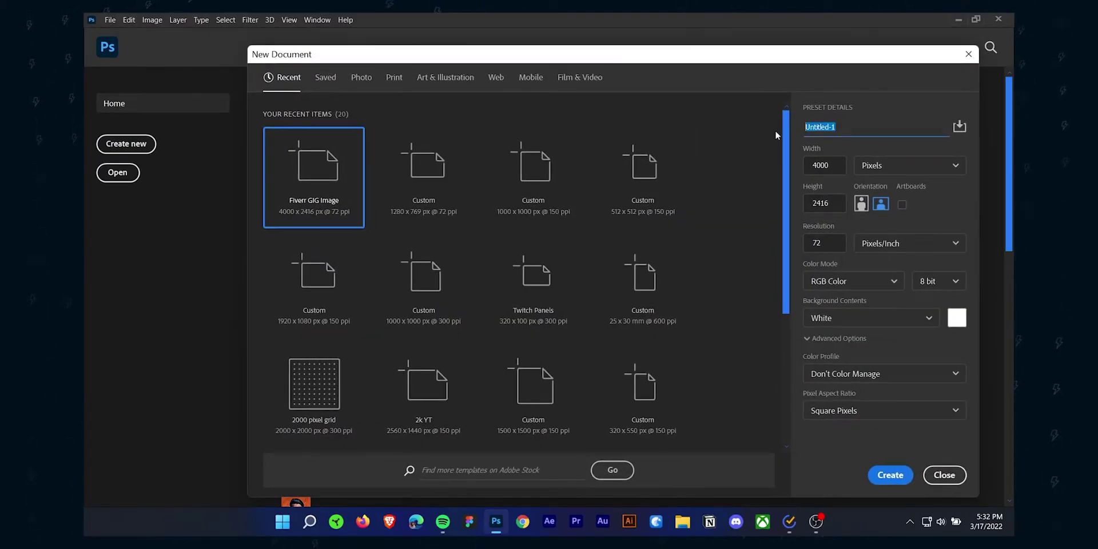
text(Alerts TuTorial Static)
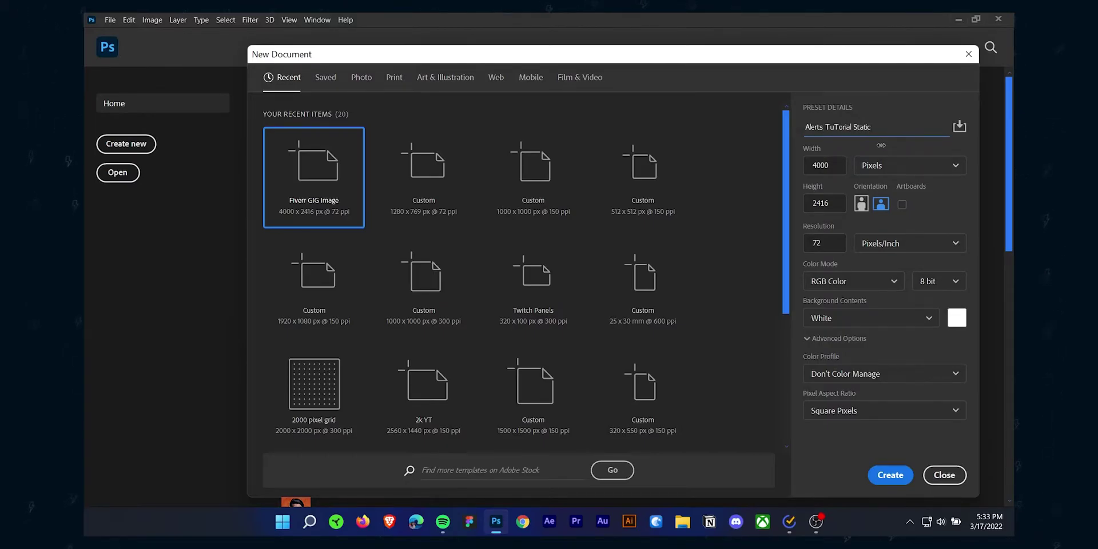
click(805, 166)
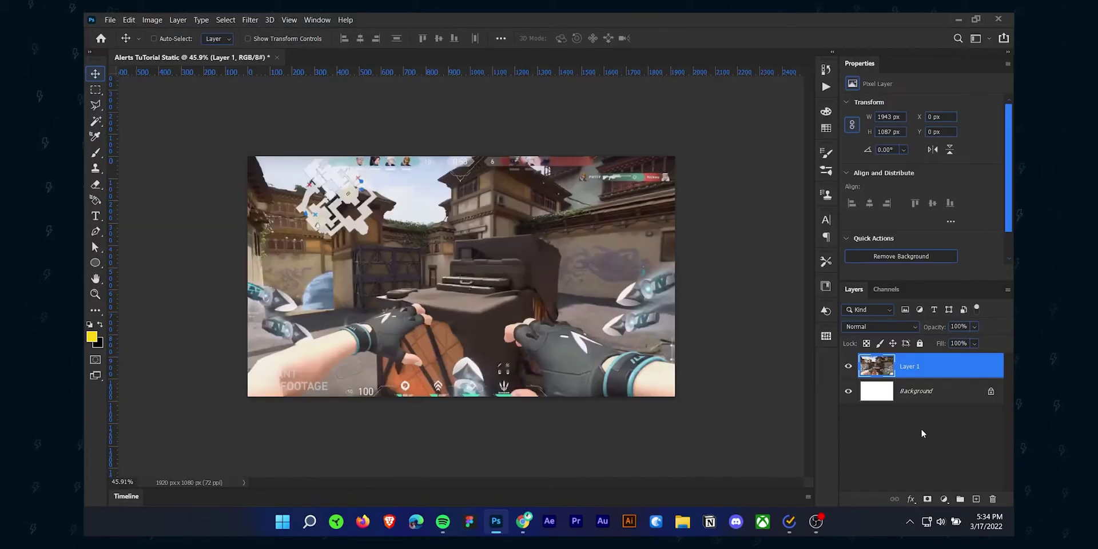
key(ctrl+u)
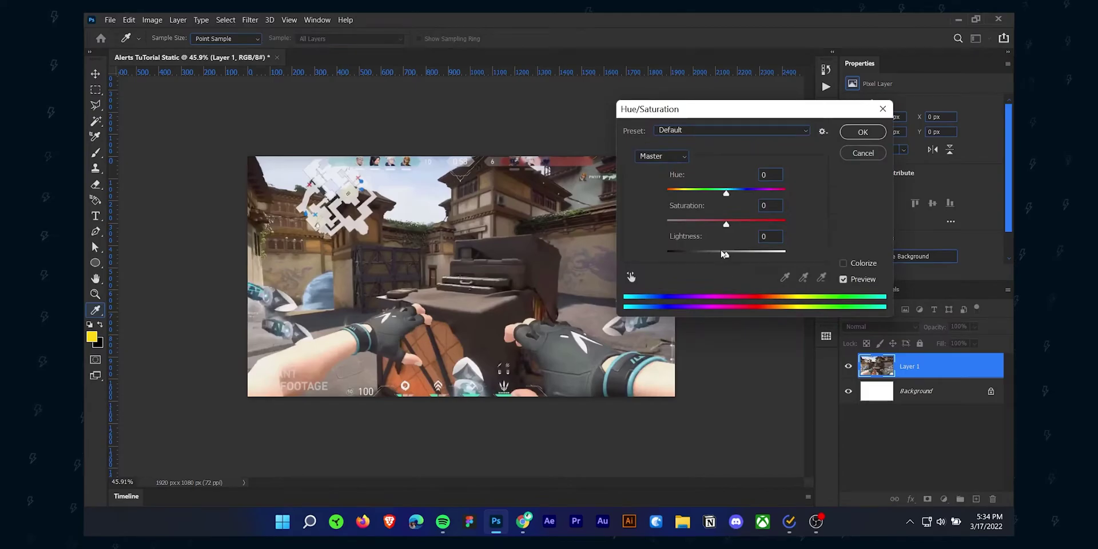
drag(726, 221, 678, 258)
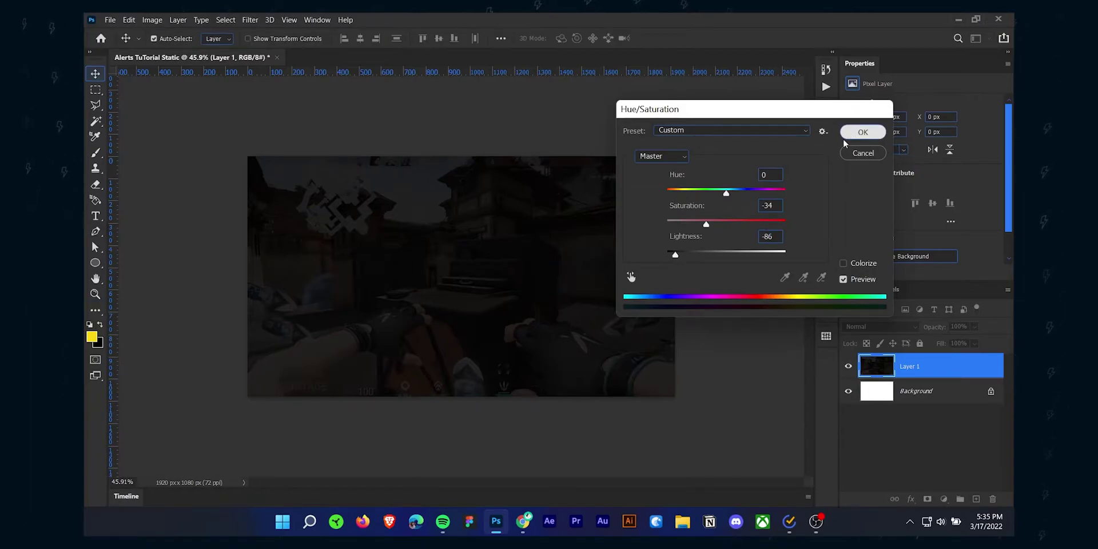
Apply the darkening, delete the white Background layer and lock the screenshot layer
click(863, 132)
key(ctrl+0)
click(990, 391)
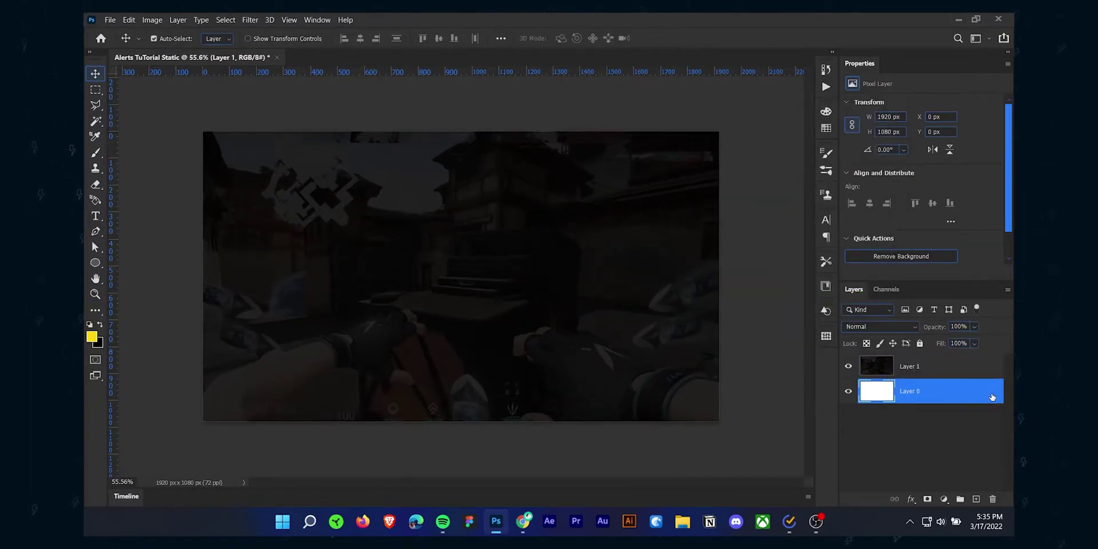
key(Delete)
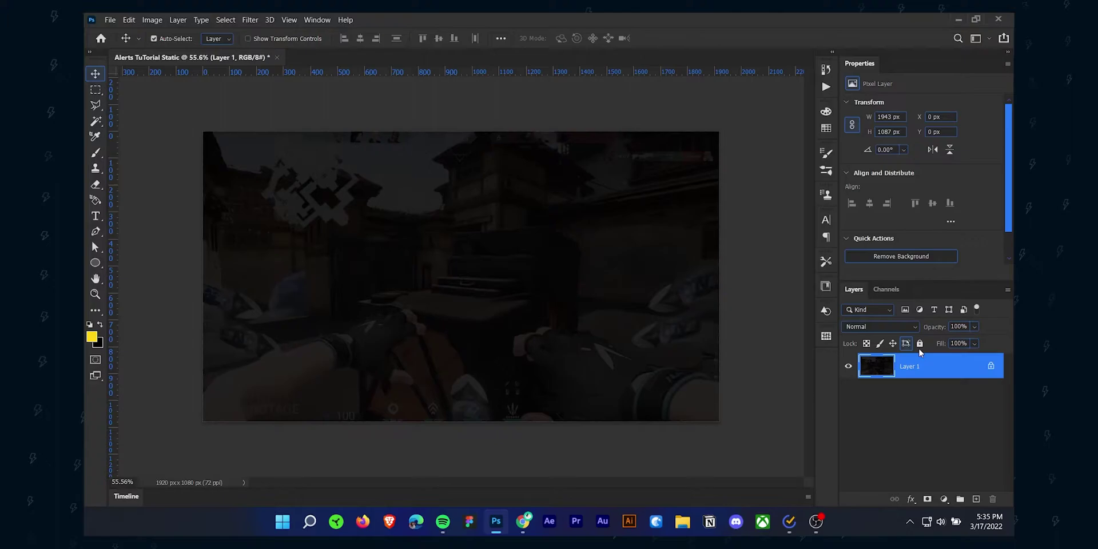
click(917, 345)
click(802, 393)
Draw a 469×130 px rectangle near the top centre with the Rectangle Tool
scroll(404, 348, up, 2)
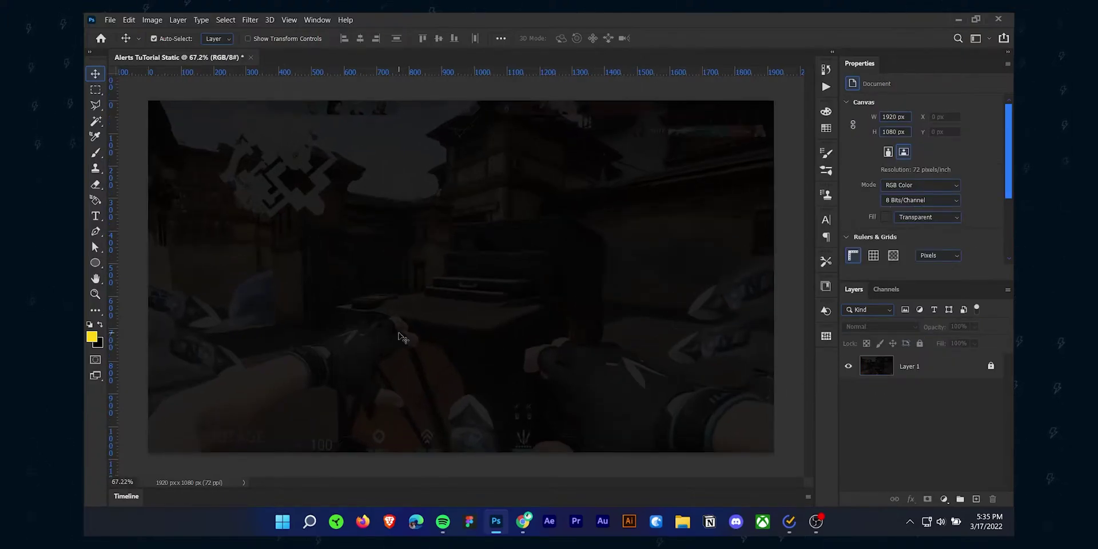
scroll(305, 306, up, 1)
mouse_move(457, 243)
mouse_down()
mouse_move(438, 269)
mouse_move(446, 255)
mouse_up()
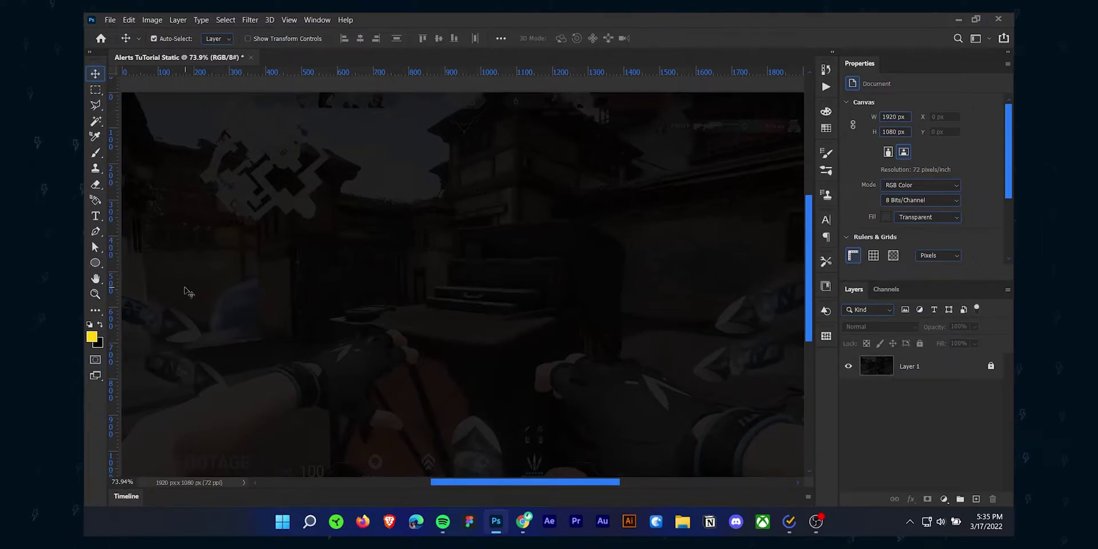
click(95, 263)
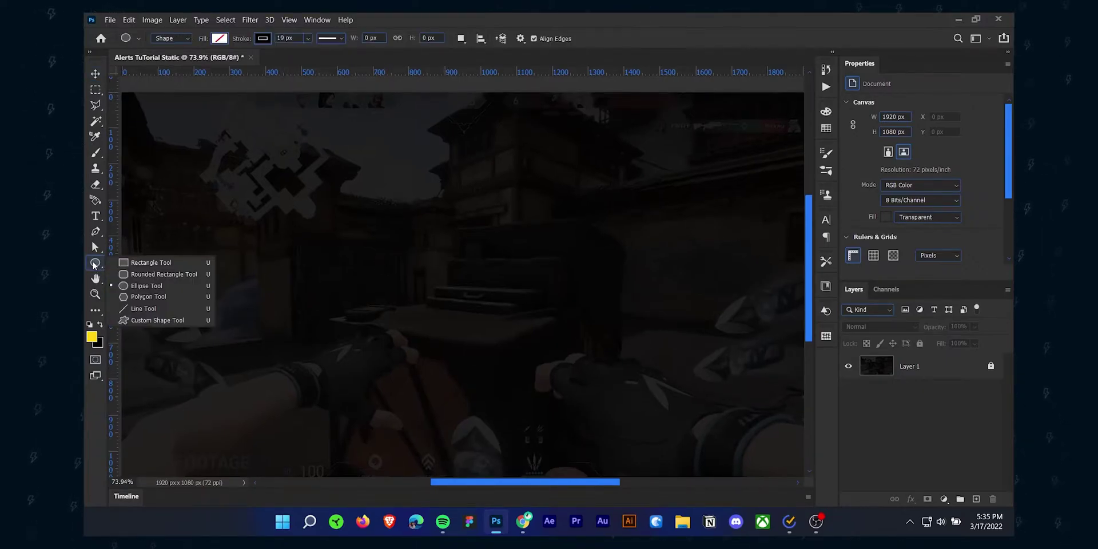
click(152, 264)
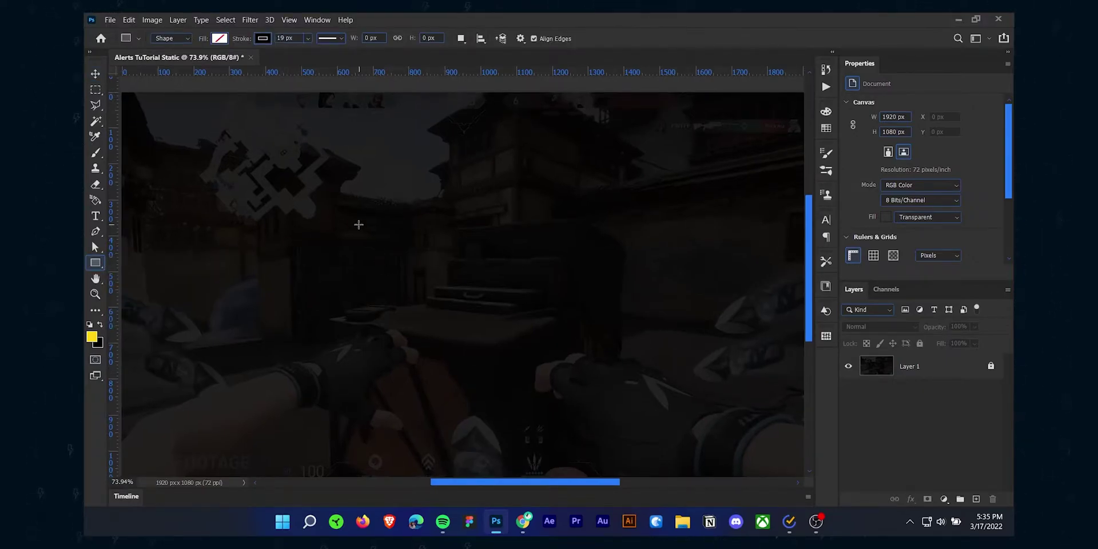
mouse_move(382, 151)
mouse_down()
mouse_move(484, 195)
mouse_move(470, 187)
mouse_move(587, 180)
mouse_move(565, 194)
mouse_up()
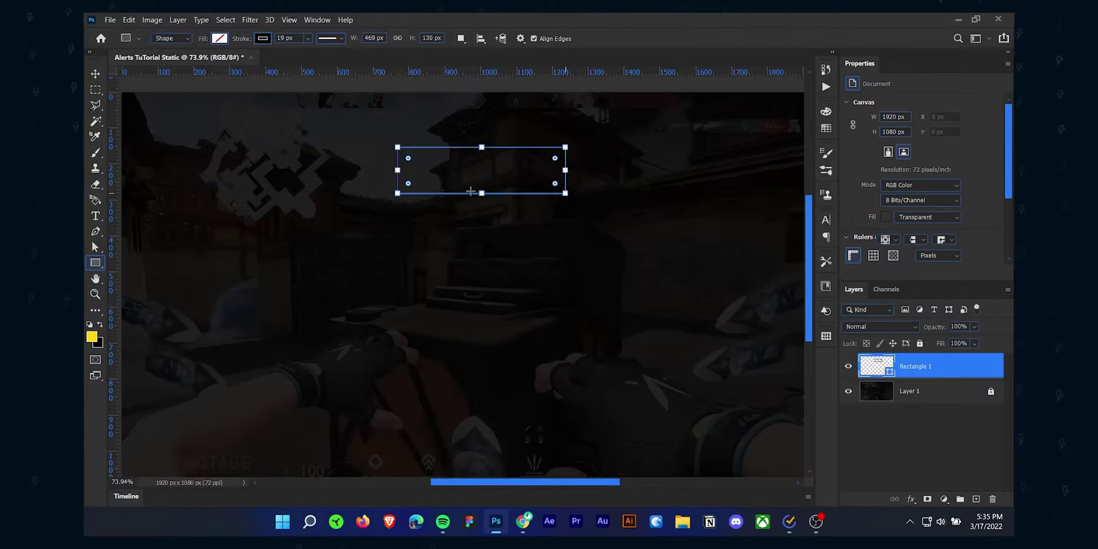
Set the rectangle's fill to mint turquoise #1df8c7
click(219, 39)
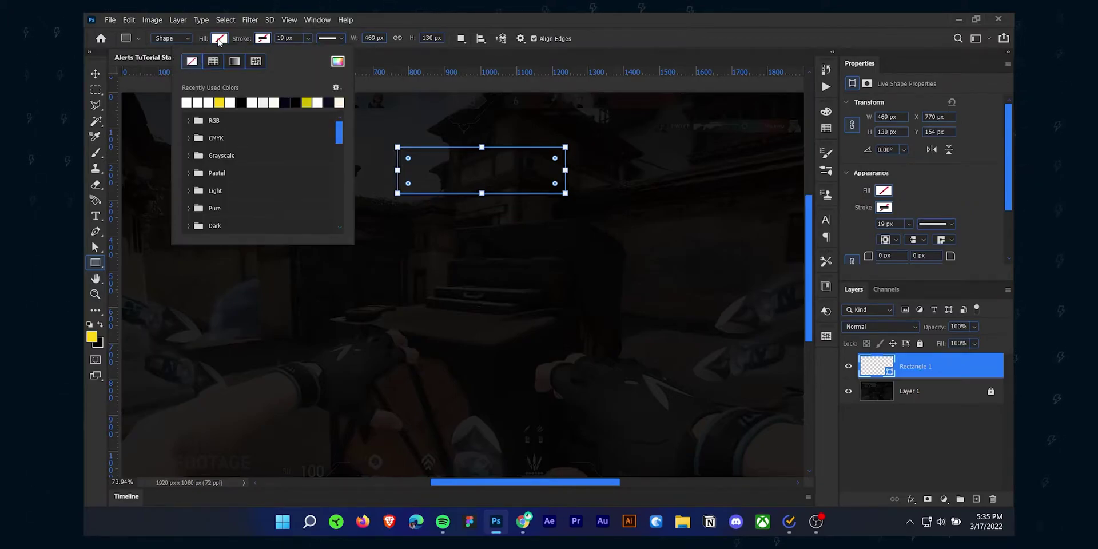
click(338, 61)
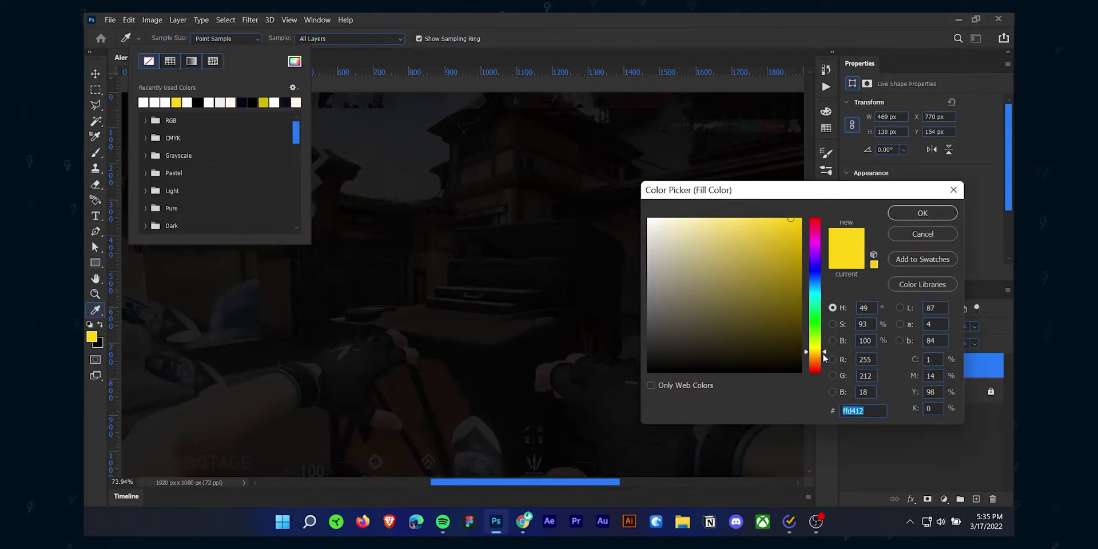
drag(821, 356, 821, 361)
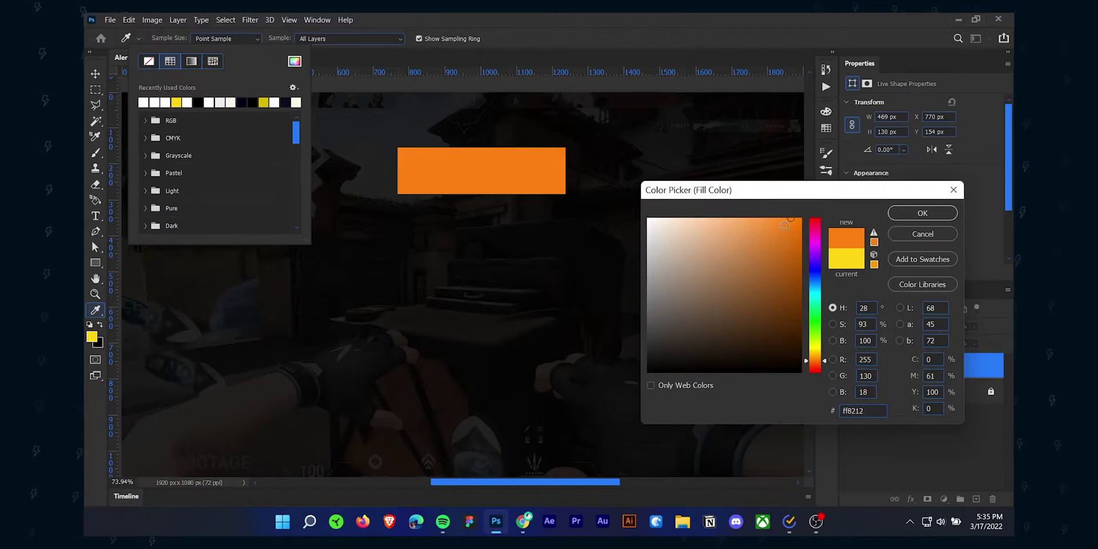
click(784, 222)
click(821, 307)
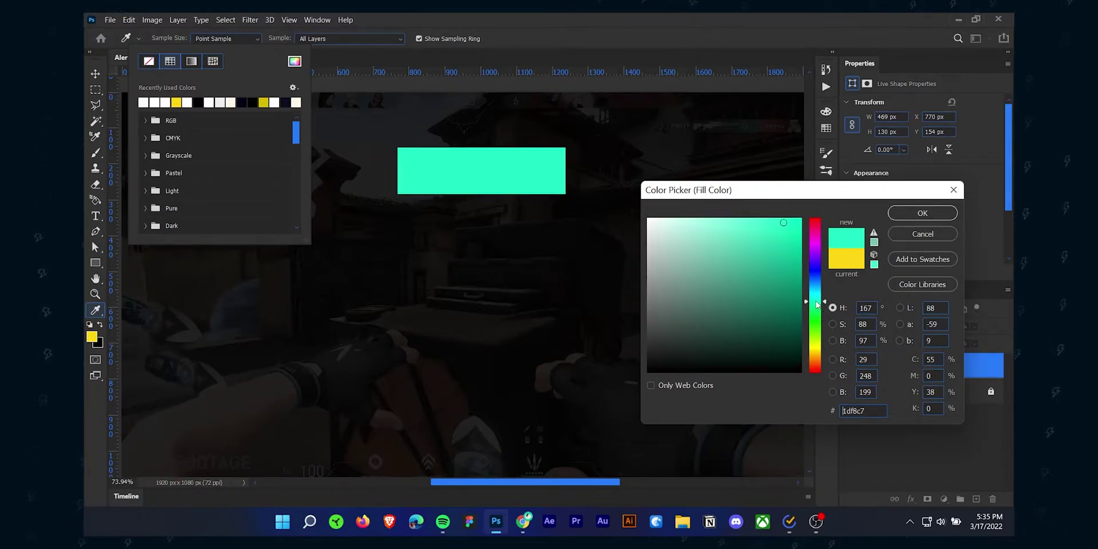
click(915, 213)
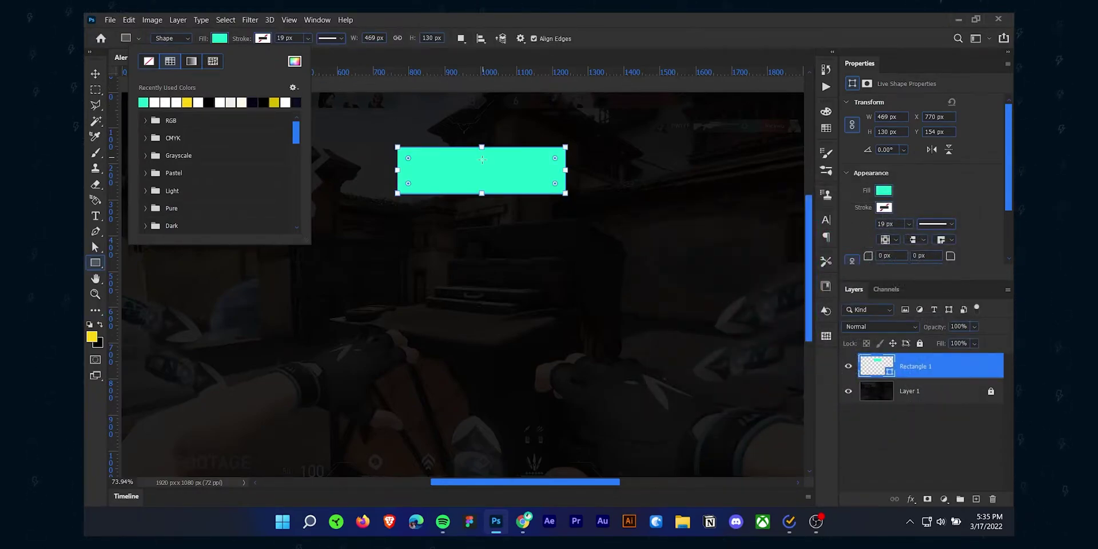
key(Escape)
Move the turquoise rectangle slightly lower, to Y 184 px
key(v)
click(569, 196)
click(461, 165)
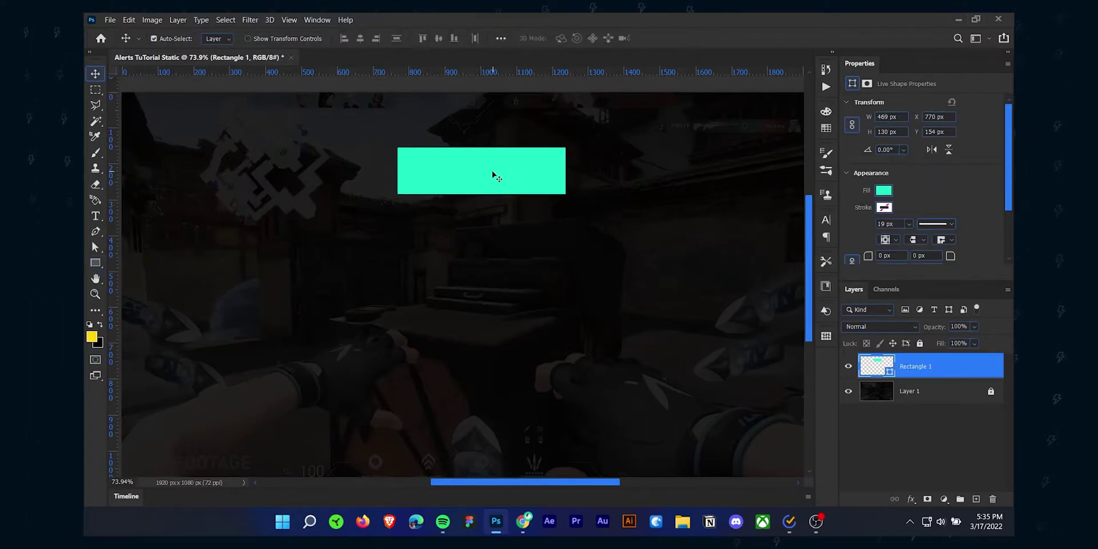
drag(492, 171, 490, 178)
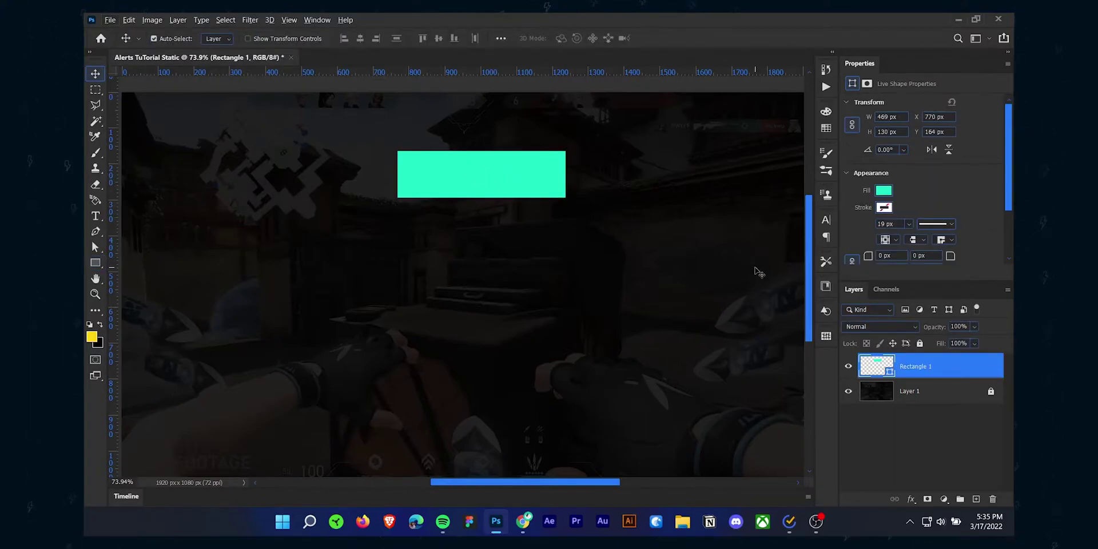
Duplicate the mint rectangle, recolour the copy violet #511df8, and offset it 11 px left
key(ctrl+j)
drag(530, 176, 533, 172)
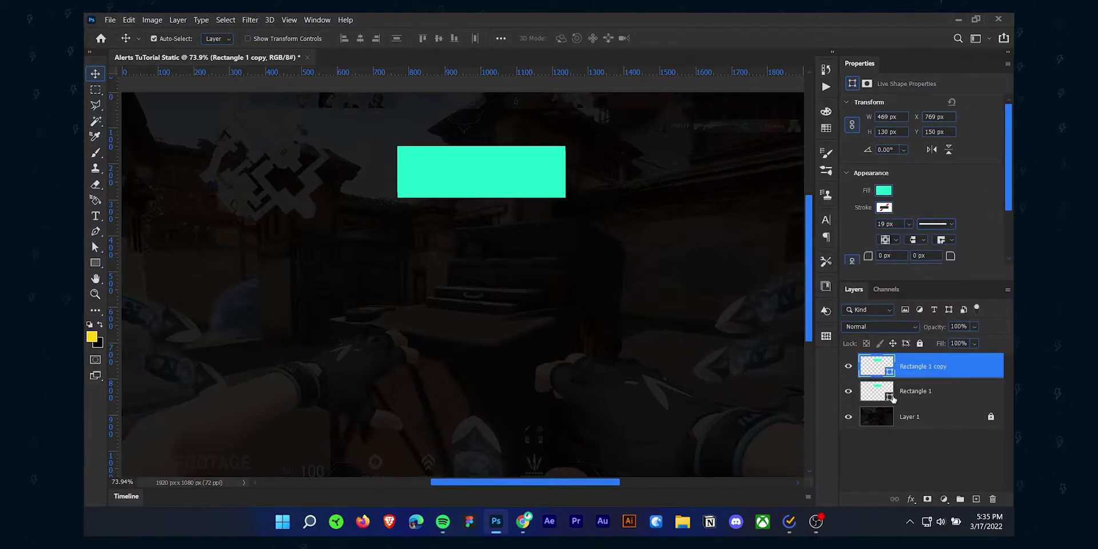
double_click(892, 372)
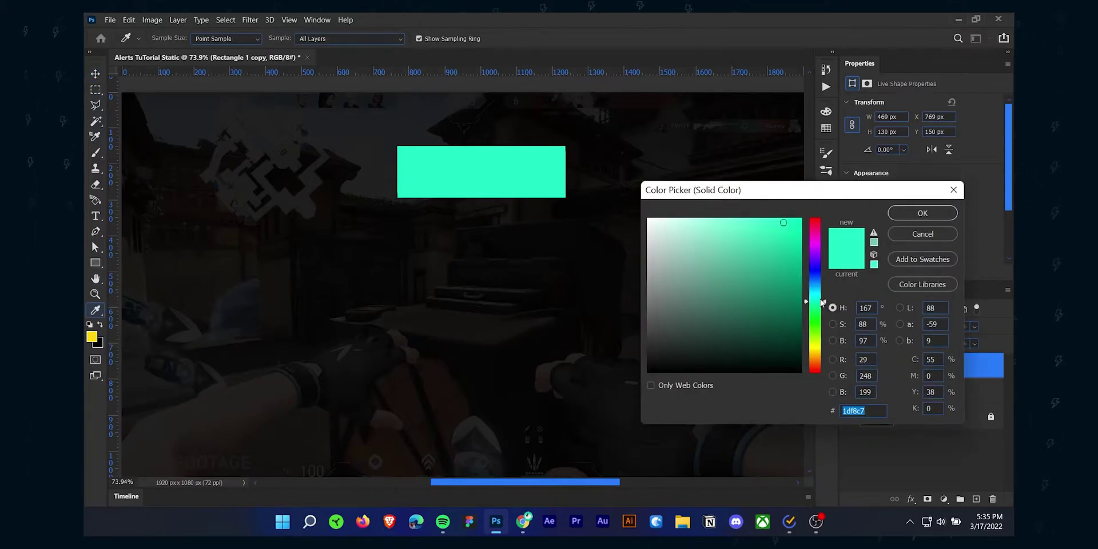
click(818, 287)
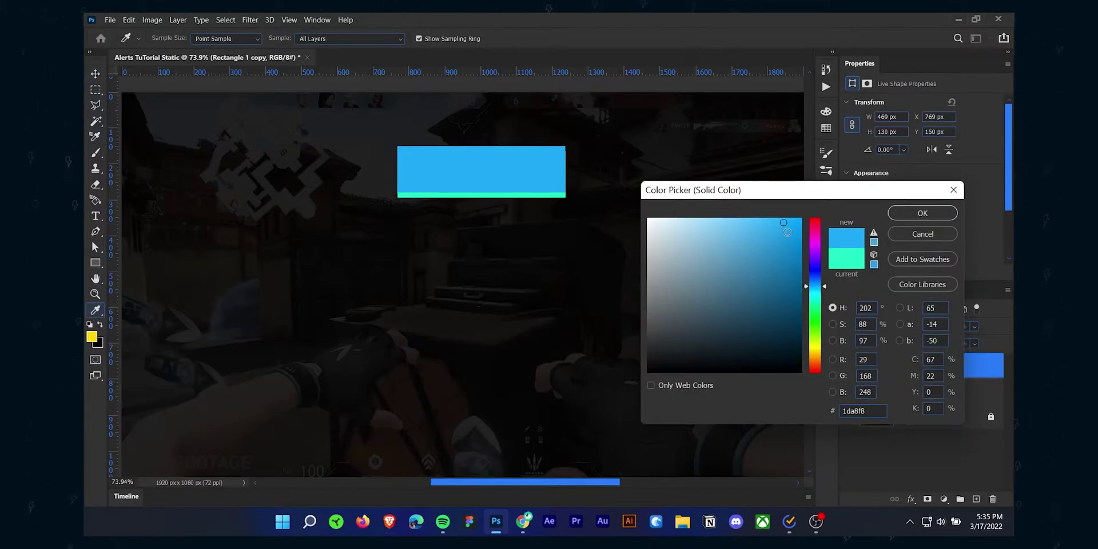
mouse_move(819, 258)
mouse_down()
mouse_move(819, 244)
mouse_move(819, 264)
mouse_up()
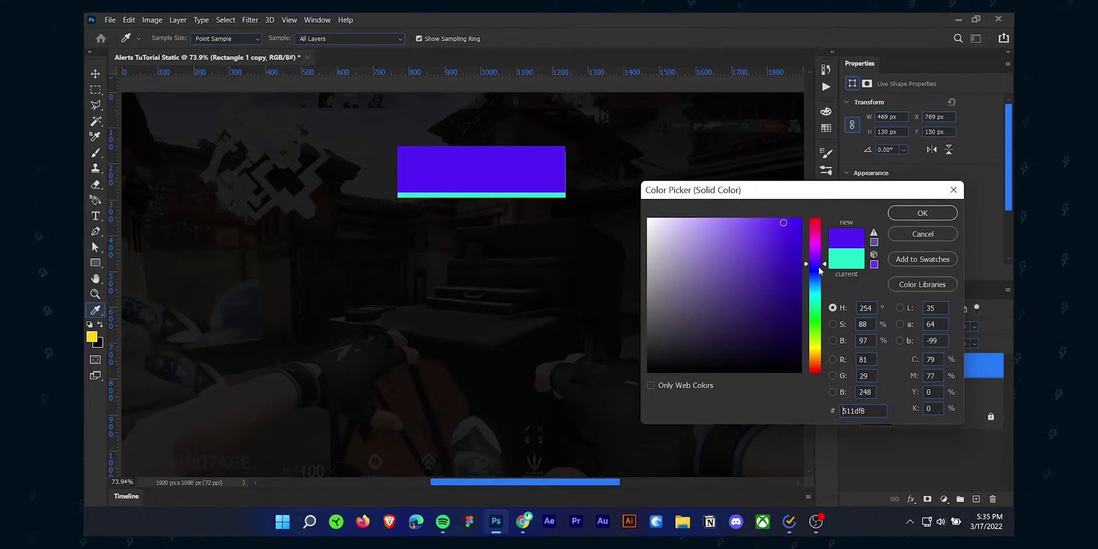
click(922, 212)
key(v)
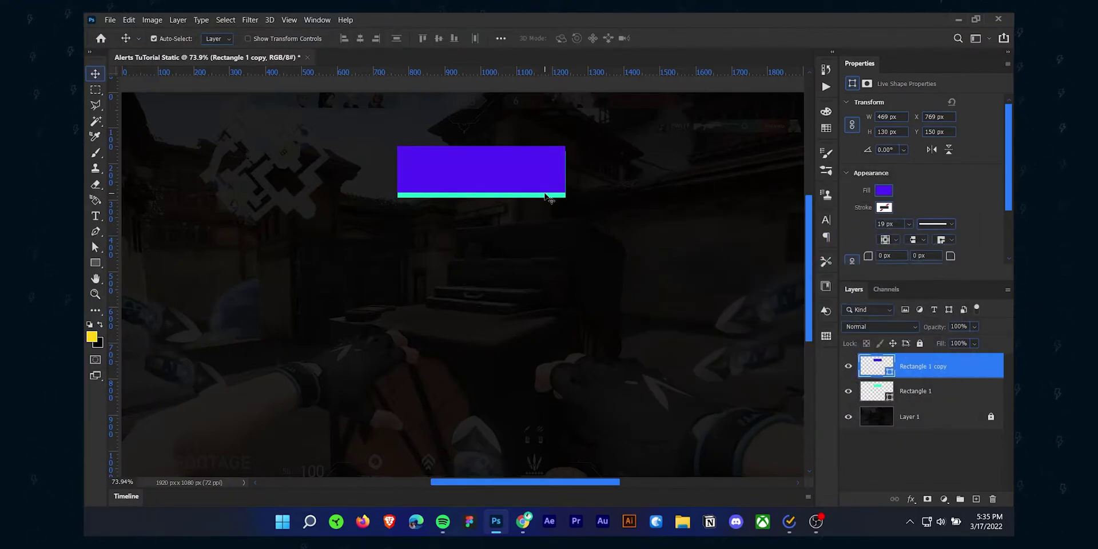
drag(494, 175, 489, 175)
Nudge the violet rectangle down 4 px and centre the banner in view
click(551, 227)
scroll(516, 189, up, 3)
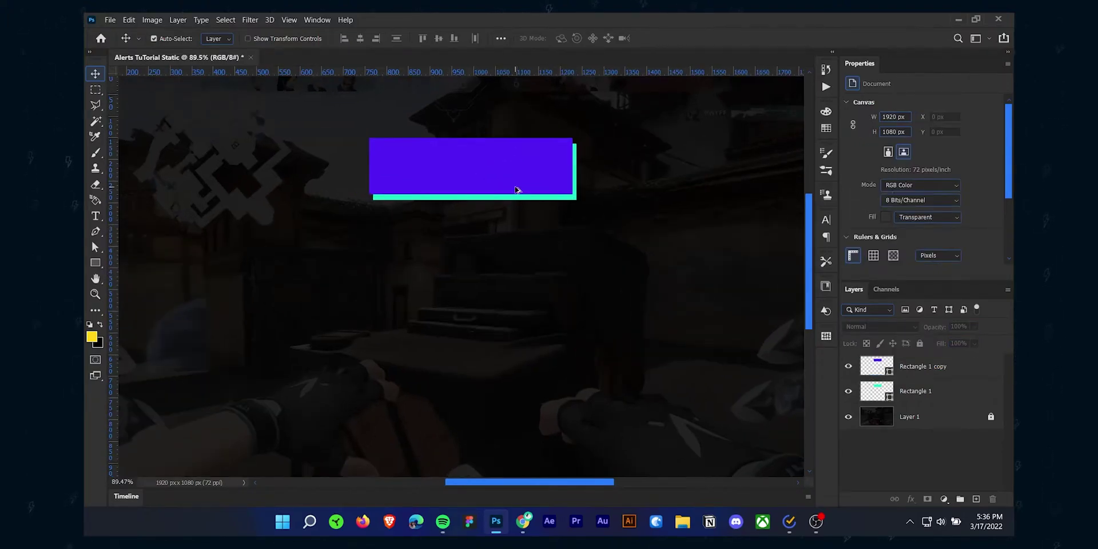
drag(483, 234, 491, 289)
scroll(514, 238, up, 2)
drag(522, 226, 520, 221)
click(540, 289)
scroll(491, 254, down, 1)
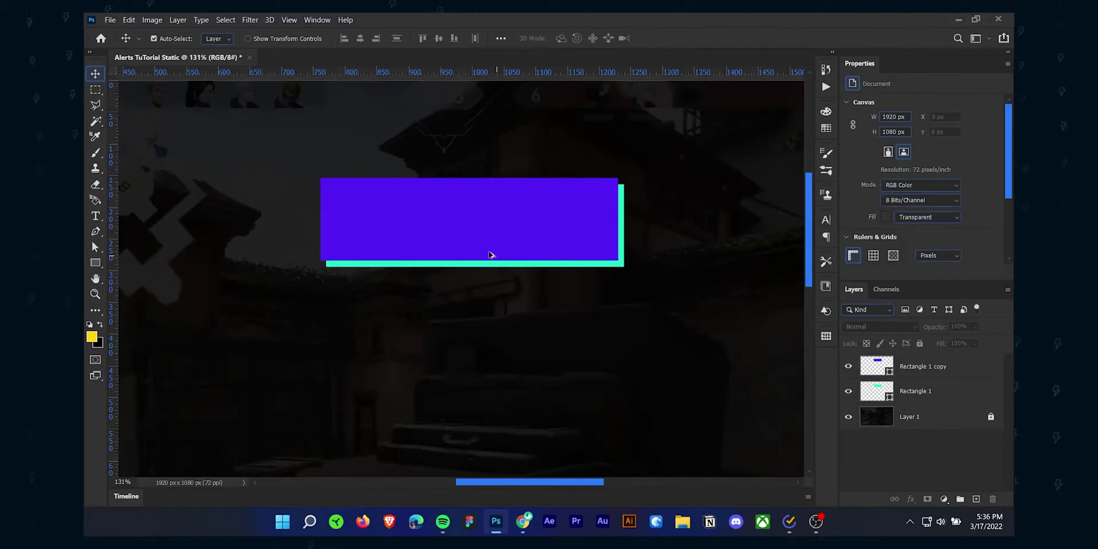
scroll(470, 250, up, 1)
drag(225, 206, 229, 221)
click(339, 241)
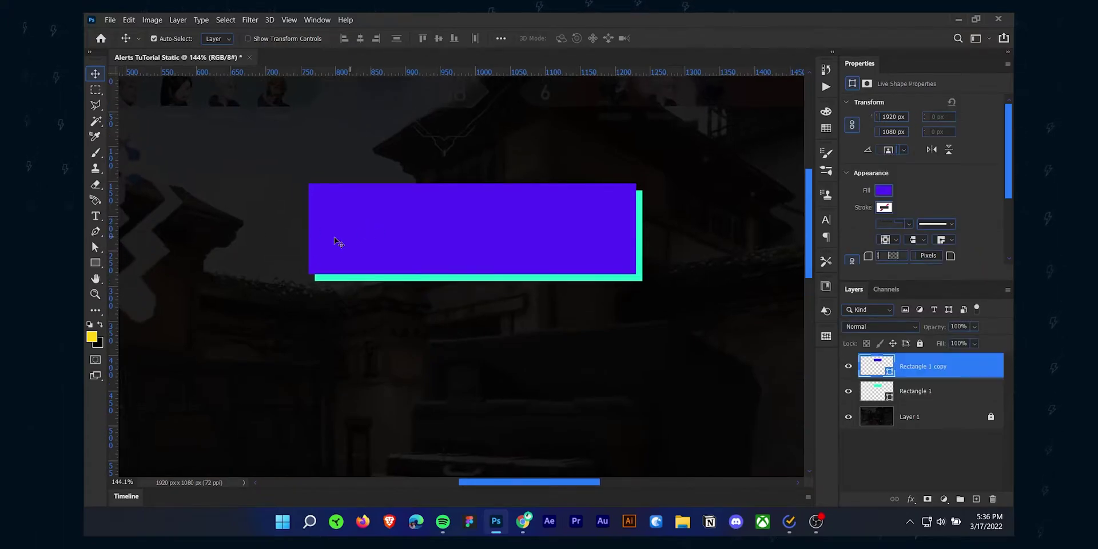
click(161, 262)
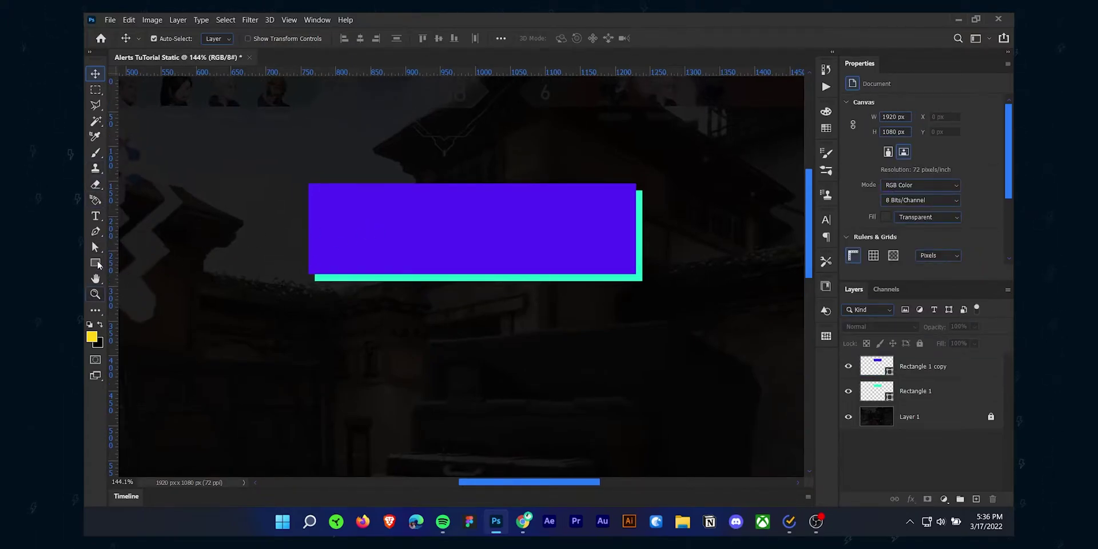
Set the Pen tool to draw shapes with no stroke and a white fill
click(95, 232)
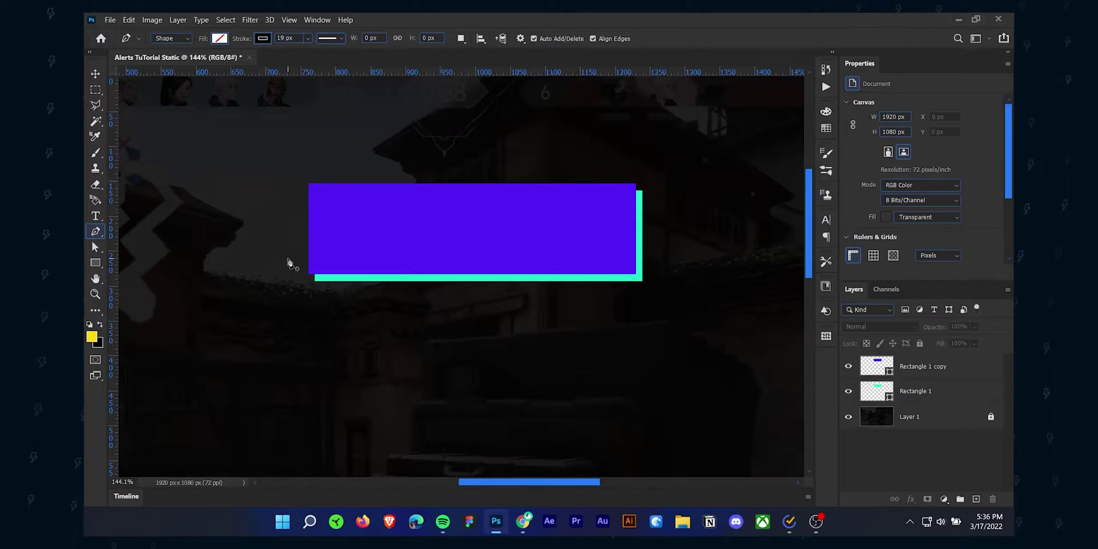
click(263, 38)
click(199, 61)
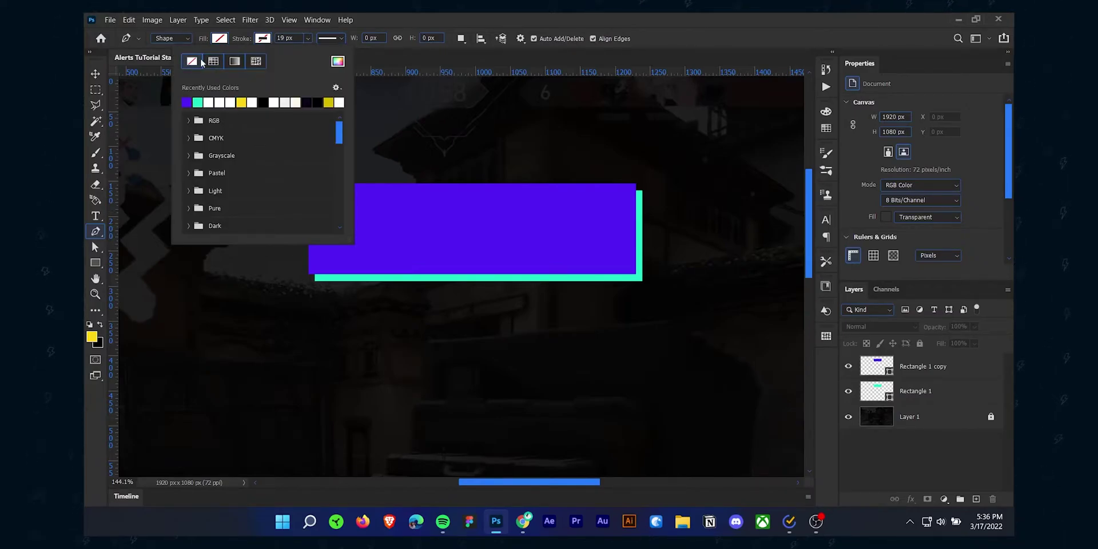
click(219, 39)
click(209, 103)
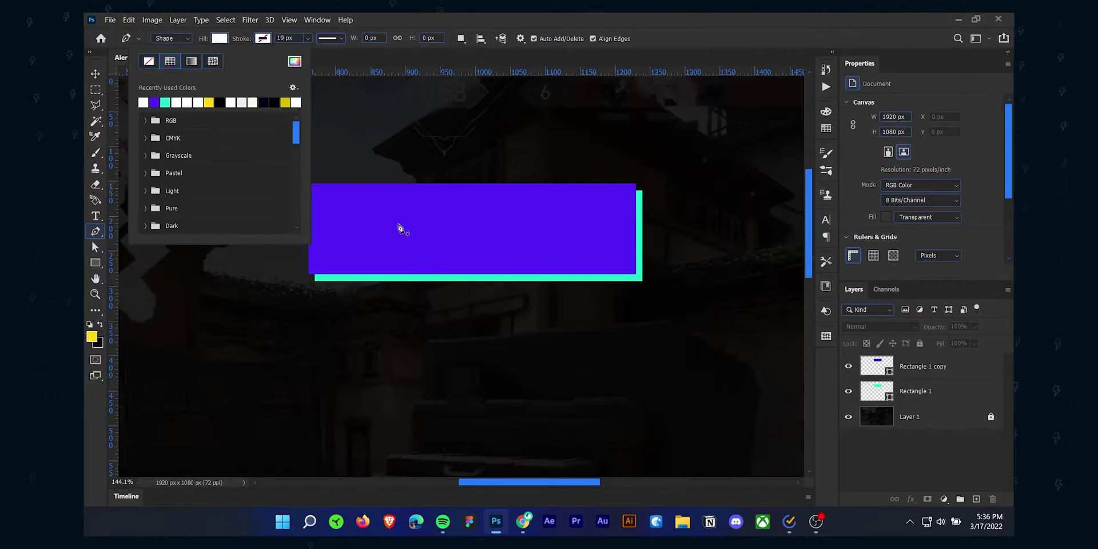
Draw a four-point white tab with a slanted right edge over the banner's top-left
click(949, 370)
click(977, 500)
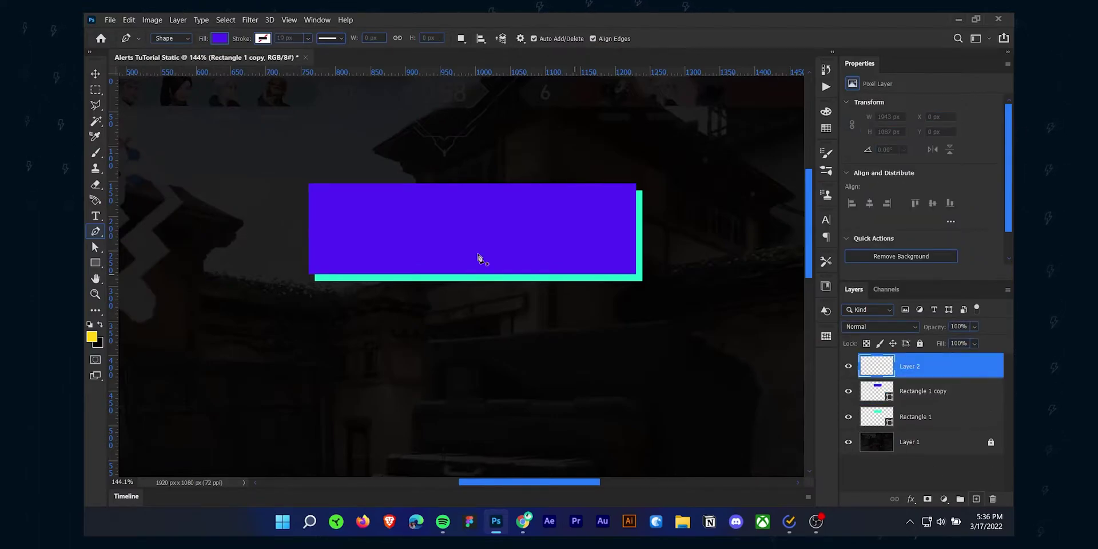
click(309, 218)
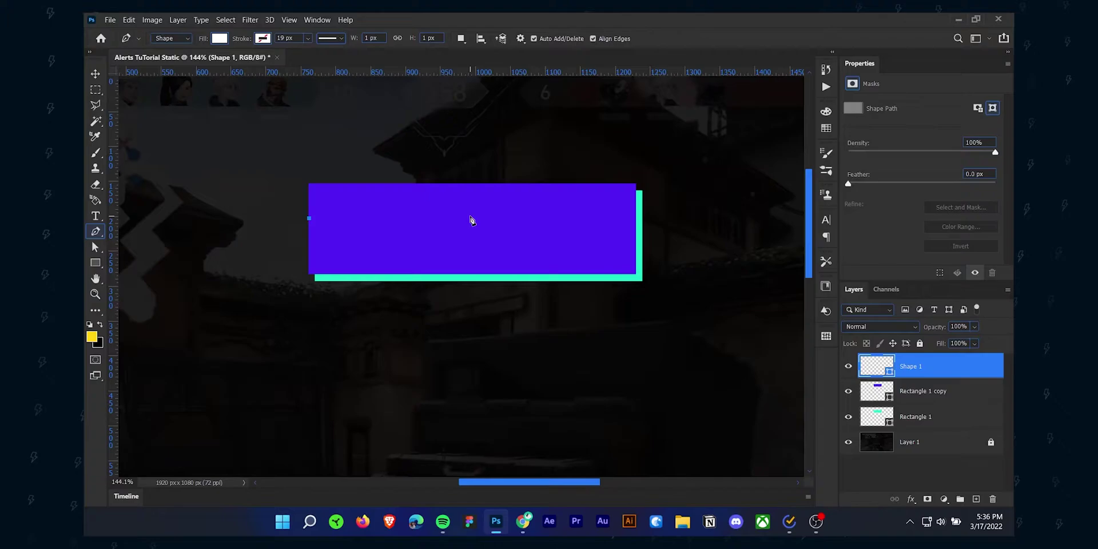
click(470, 219)
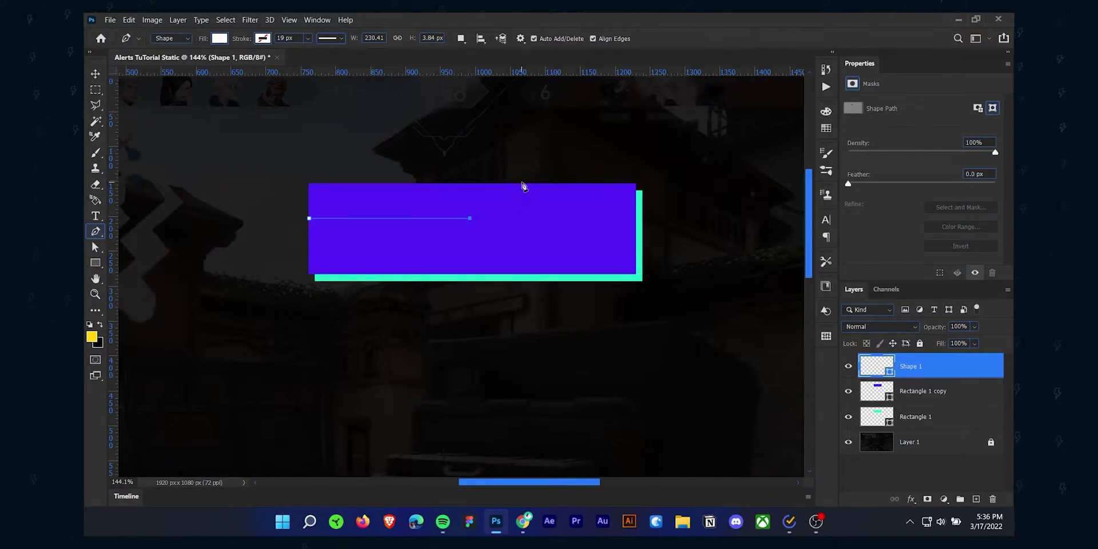
click(506, 182)
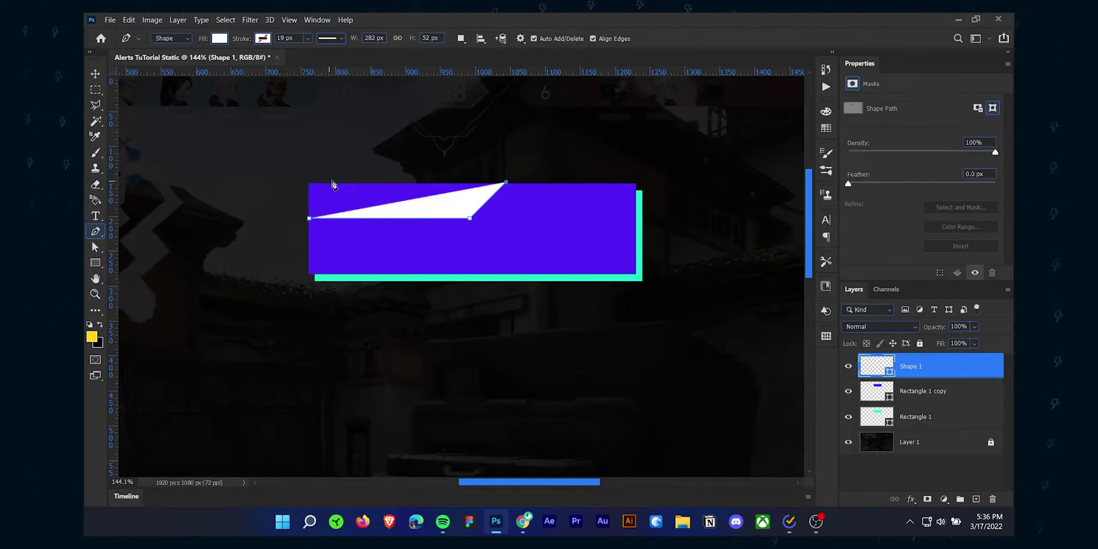
click(310, 182)
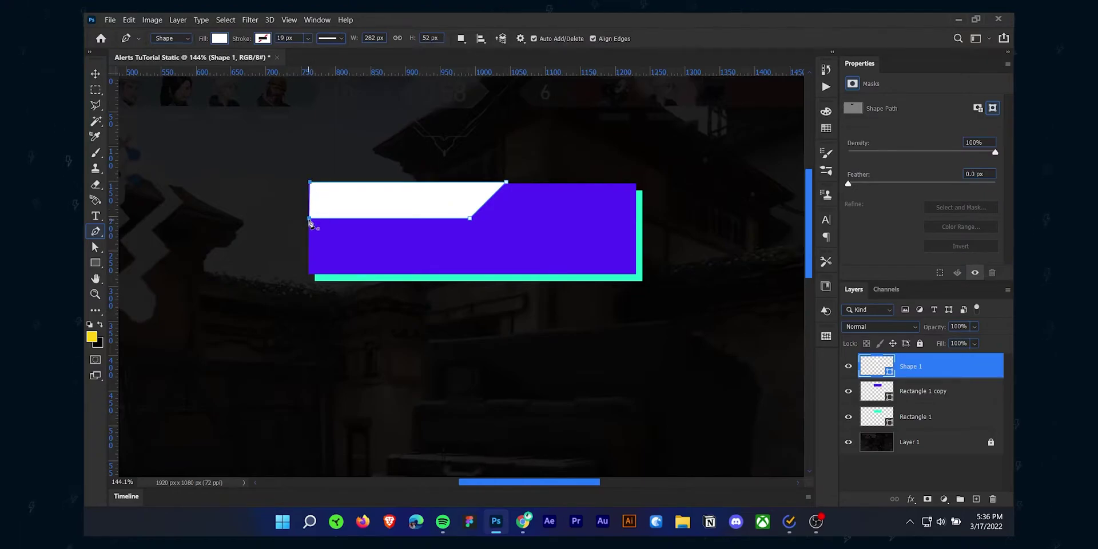
click(309, 220)
Move the white tab up and left so it protrudes above the banner, then widen it
key(c)
drag(352, 204, 361, 206)
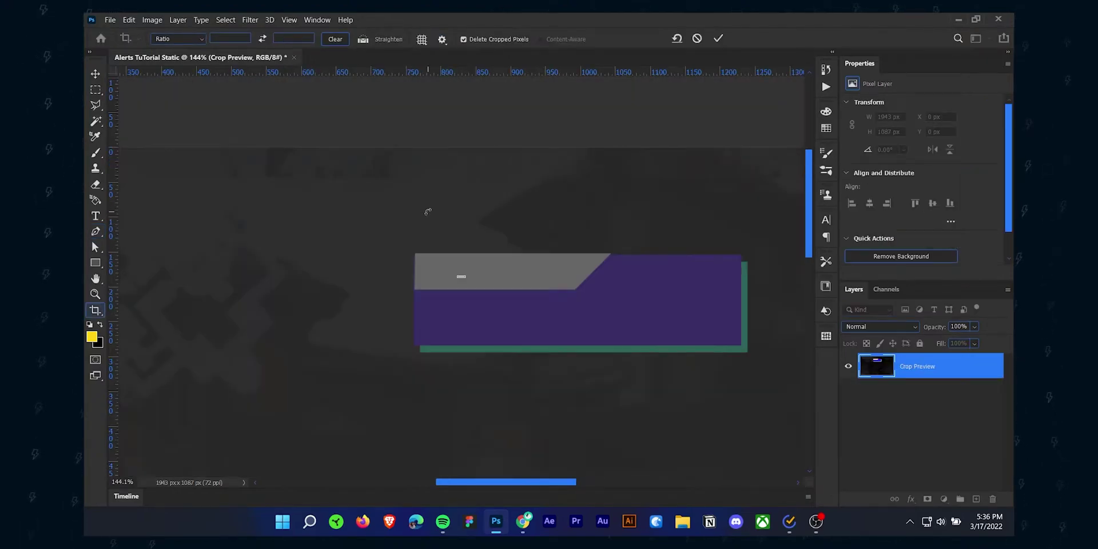
click(697, 38)
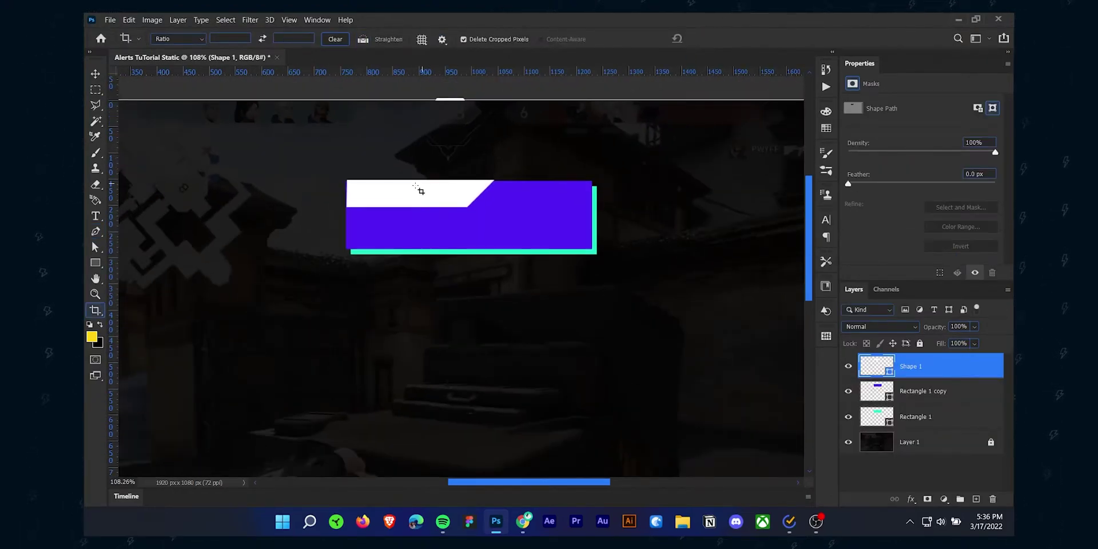
key(v)
scroll(453, 208, up, 3)
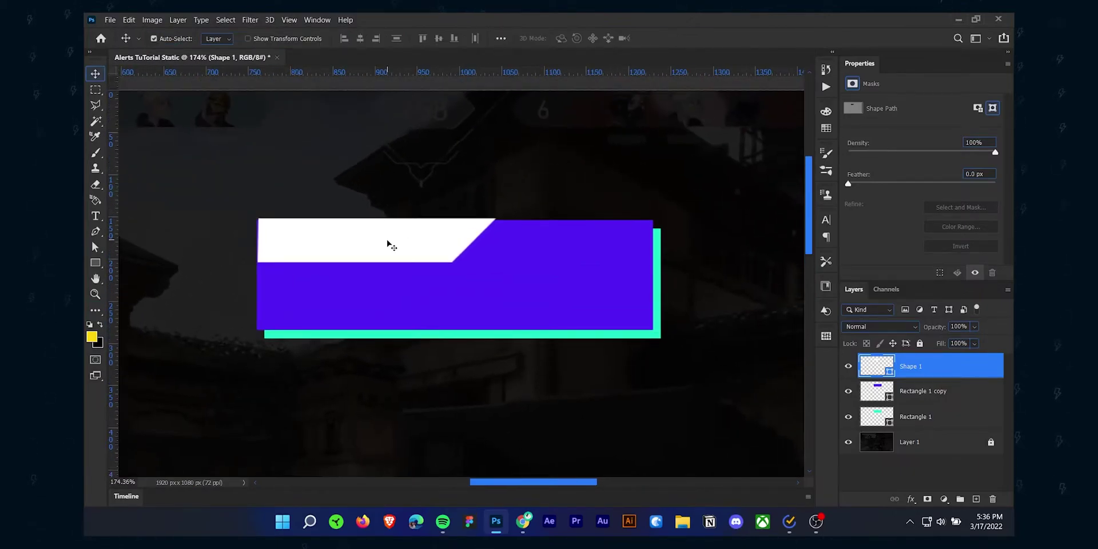
mouse_move(388, 245)
mouse_down()
mouse_move(385, 221)
mouse_move(377, 234)
mouse_up()
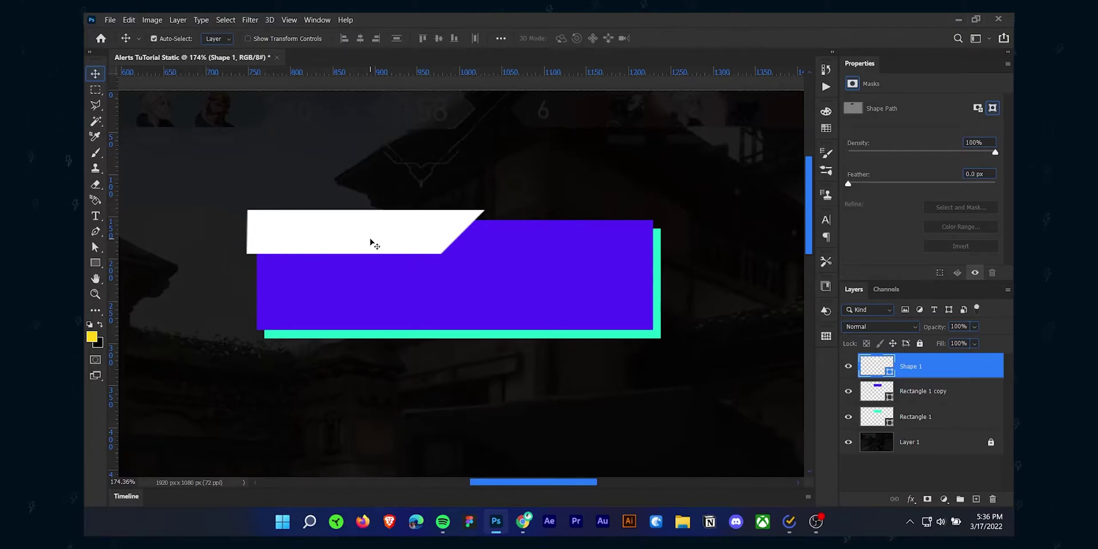
key(ctrl+t)
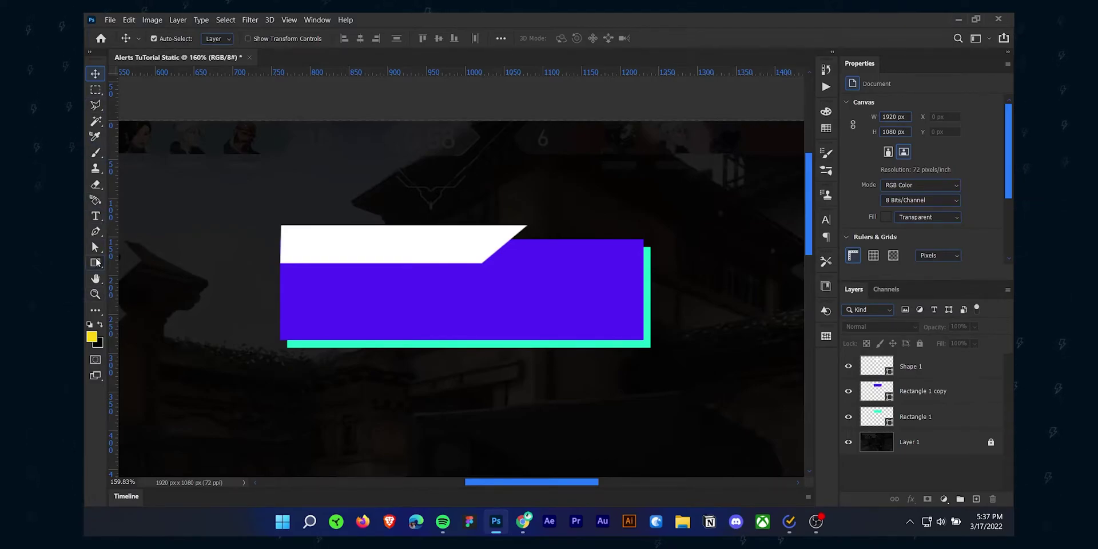
Draw a small white rectangle and move it next to the first white tab
click(95, 263)
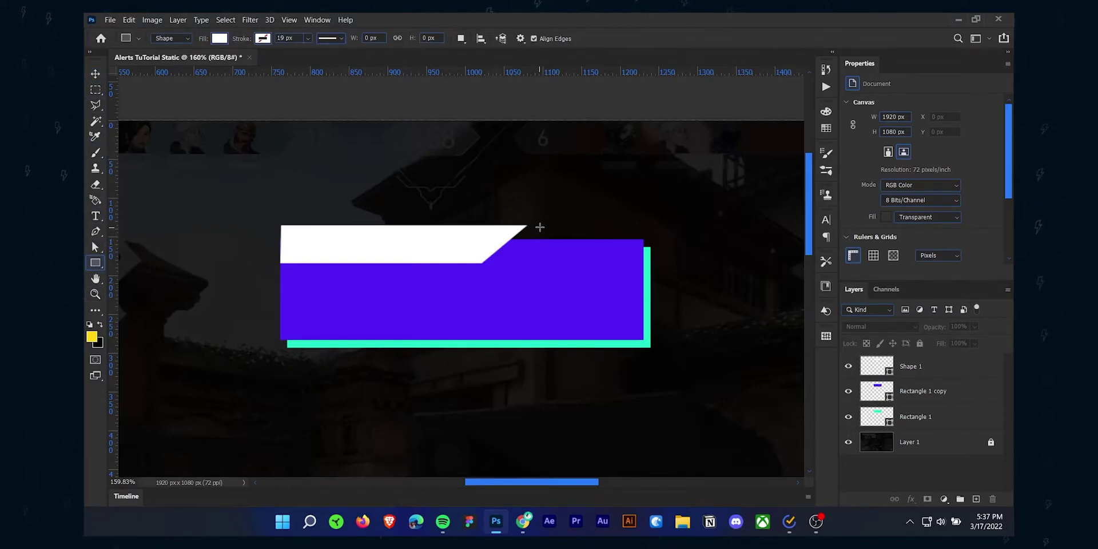
drag(545, 228, 624, 261)
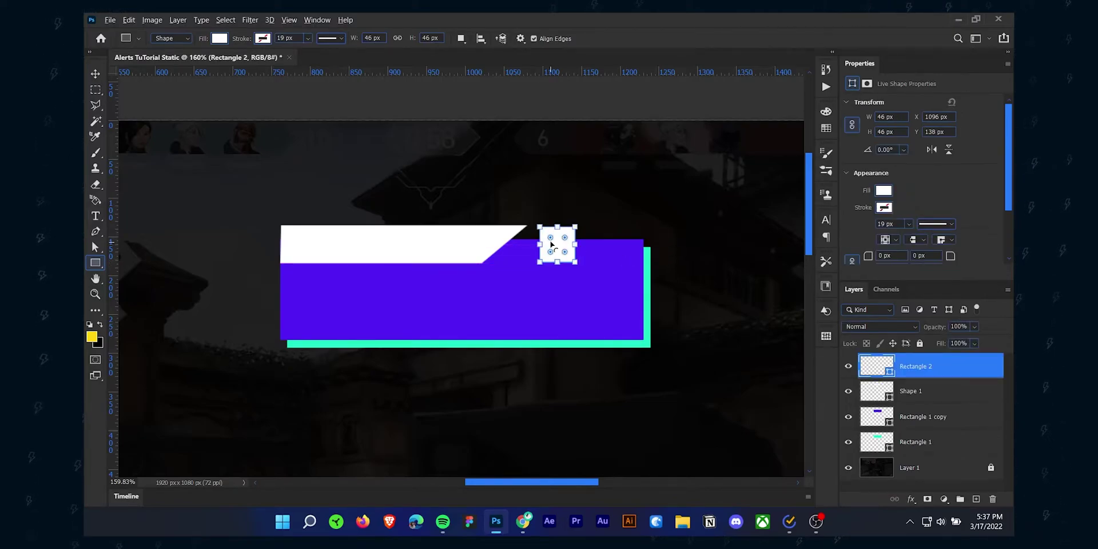
scroll(554, 234, up, 4)
drag(564, 215, 563, 210)
key(v)
scroll(548, 215, up, 4)
drag(582, 289, 347, 283)
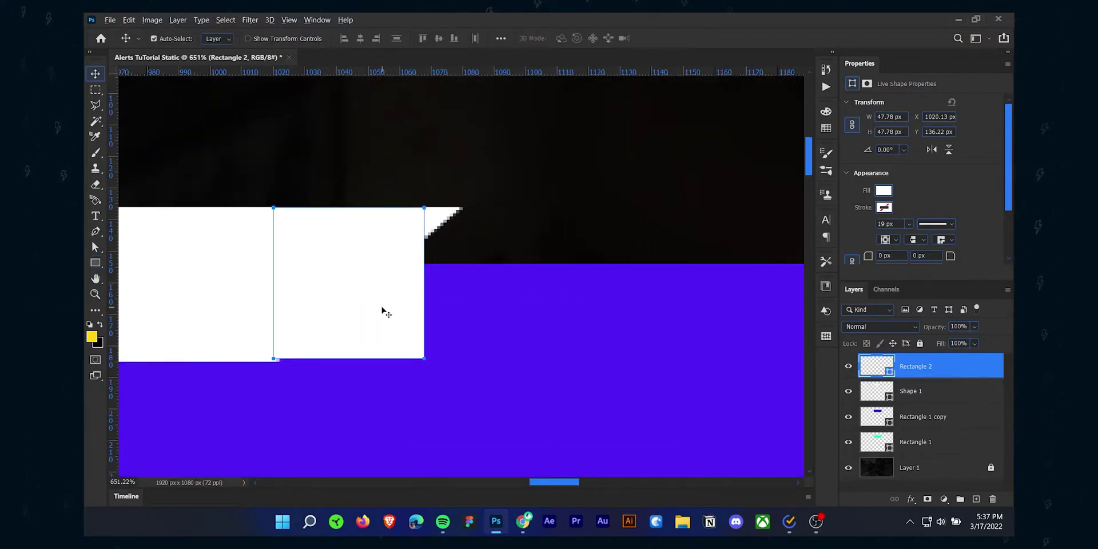
scroll(383, 308, down, 2)
scroll(374, 334, down, 1)
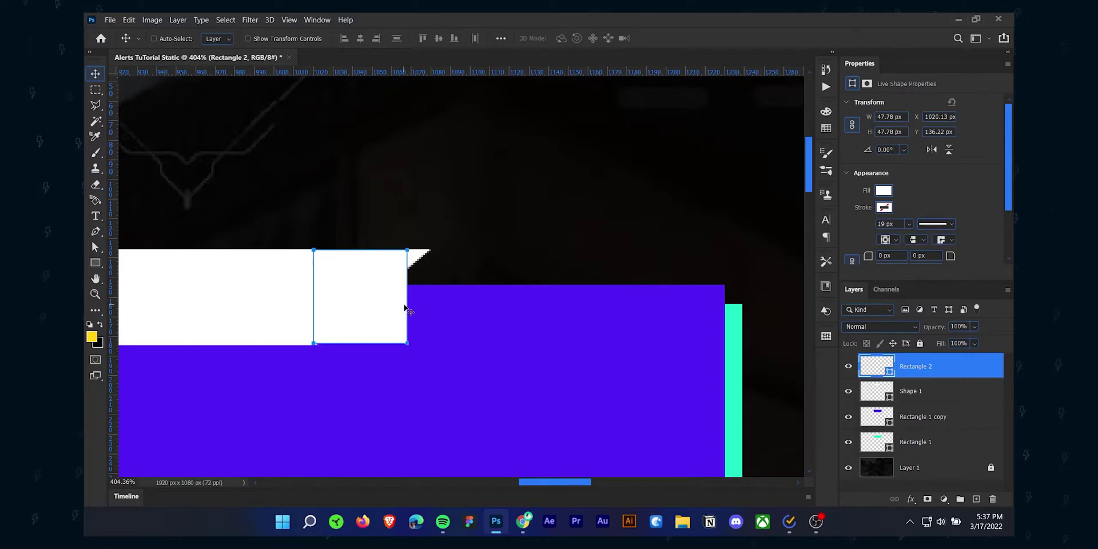
Stretch the white rectangle wider with Free Transform and position it right of the first tab
key(ctrl+t)
drag(409, 296, 659, 297)
drag(501, 299, 547, 299)
drag(701, 304, 647, 296)
drag(544, 294, 575, 294)
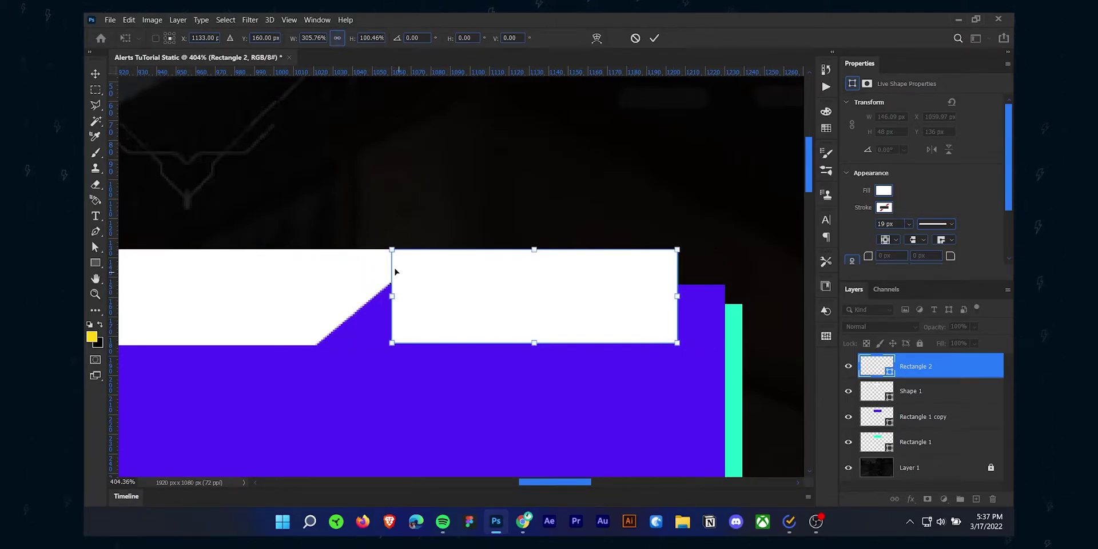
key(Return)
Slide the rectangle's top-left anchor right to create a slanted left edge
scroll(426, 286, up, 2)
key(a)
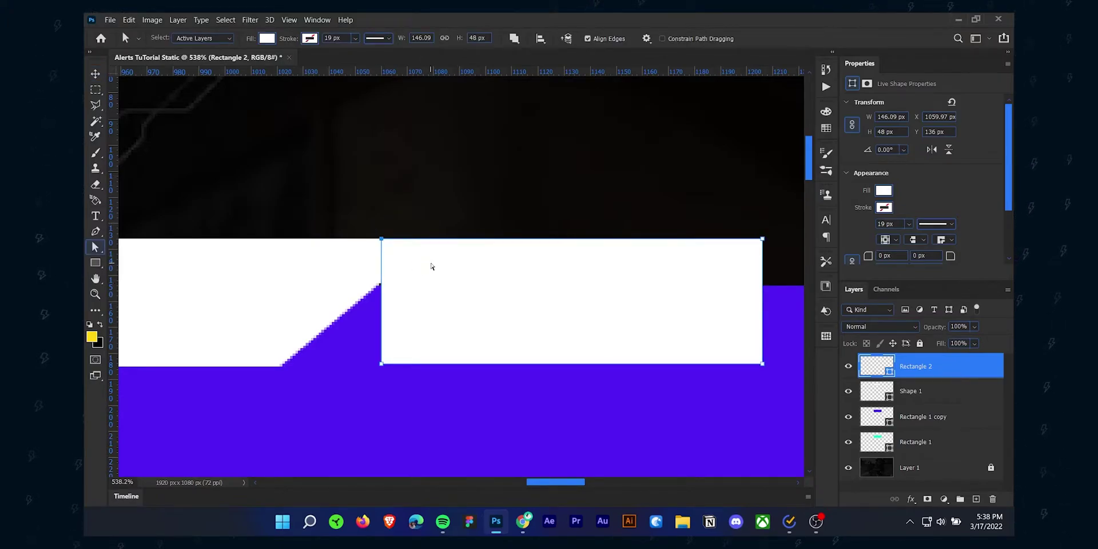
key(shift+Right)
click(534, 211)
key(Right)
key(Right)
key(Right)
key(Right)
key(Right)
key(Right)
key(Right)
key(Right)
key(Right)
key(Right)
key(Right)
key(Right)
key(Right)
key(Right)
key(Right)
key(Right)
key(Right)
key(Right)
key(Right)
key(Right)
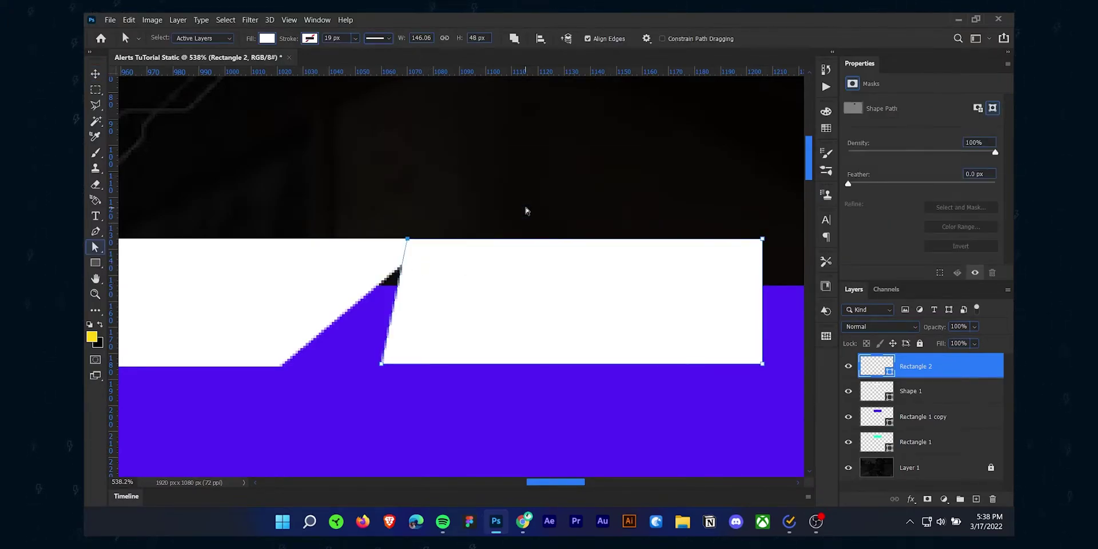
key(Right)
key(Right)
key(Right)
key(Right)
key(Right)
key(Right)
key(Right)
key(Right)
key(Right)
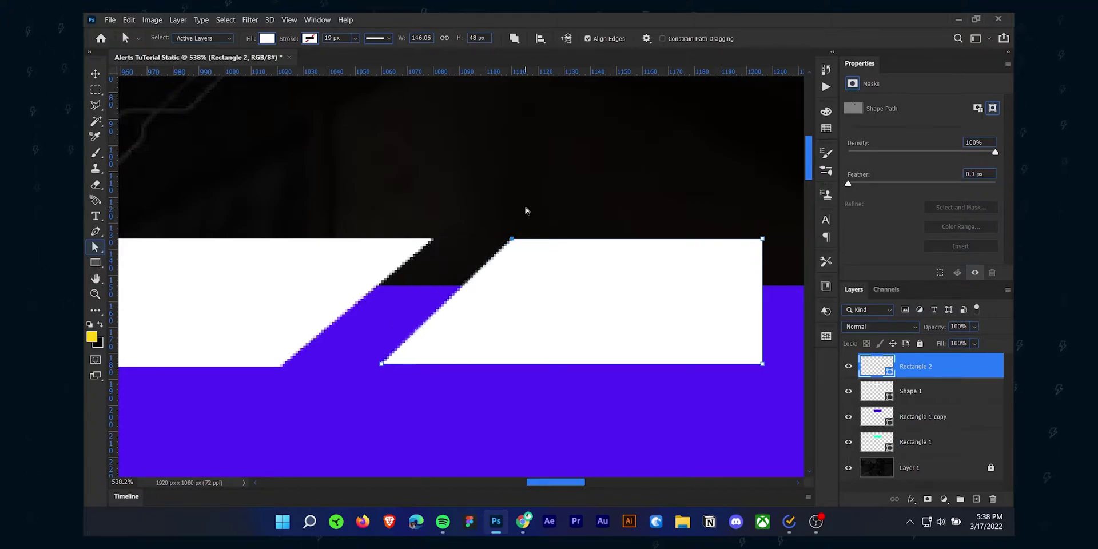
key(Right)
key(Right)
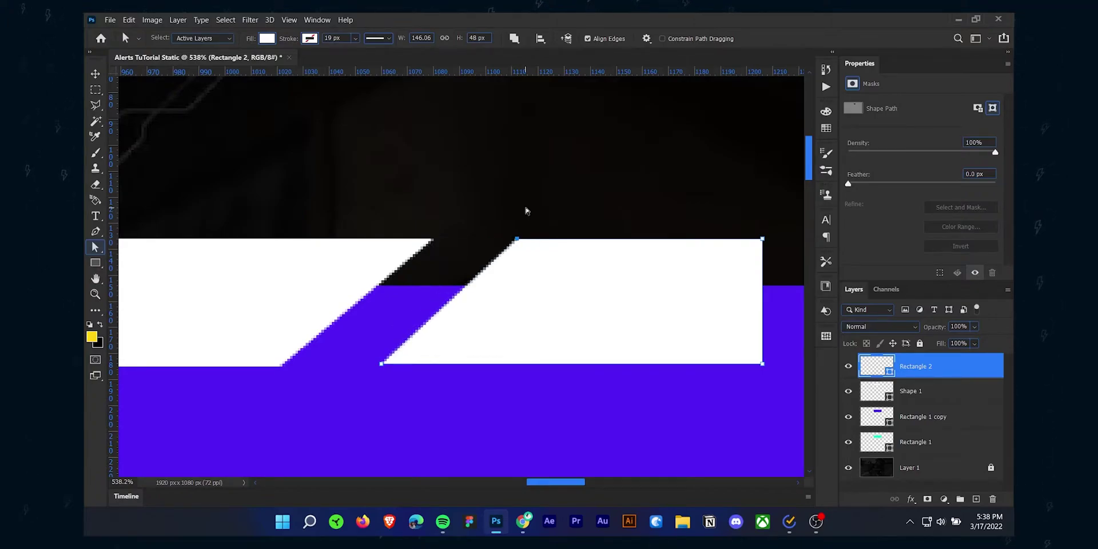
click(95, 74)
click(406, 200)
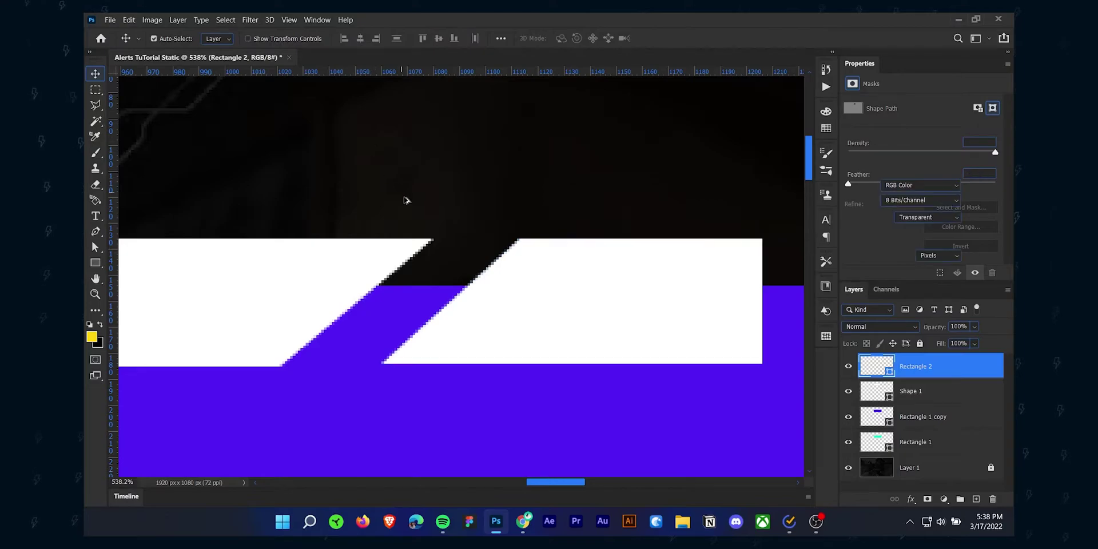
Move the second white tab about 9 px left, leaving a diagonal gap
scroll(469, 254, down, 11)
scroll(495, 277, down, 6)
scroll(404, 240, up, 6)
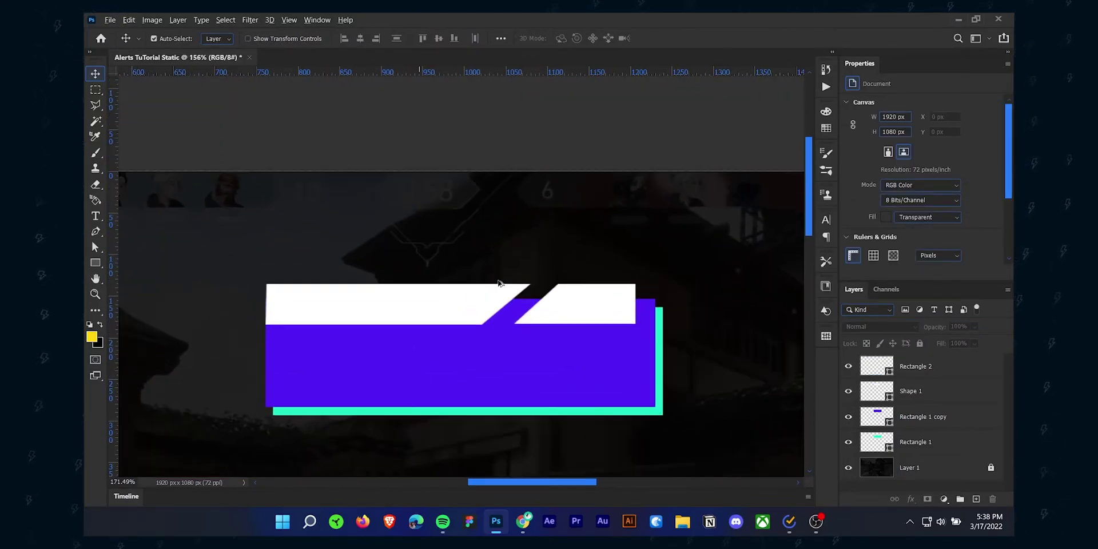
drag(570, 312, 566, 306)
Add a Gradient Overlay to Shape 1 with its left stop set to white
click(412, 306)
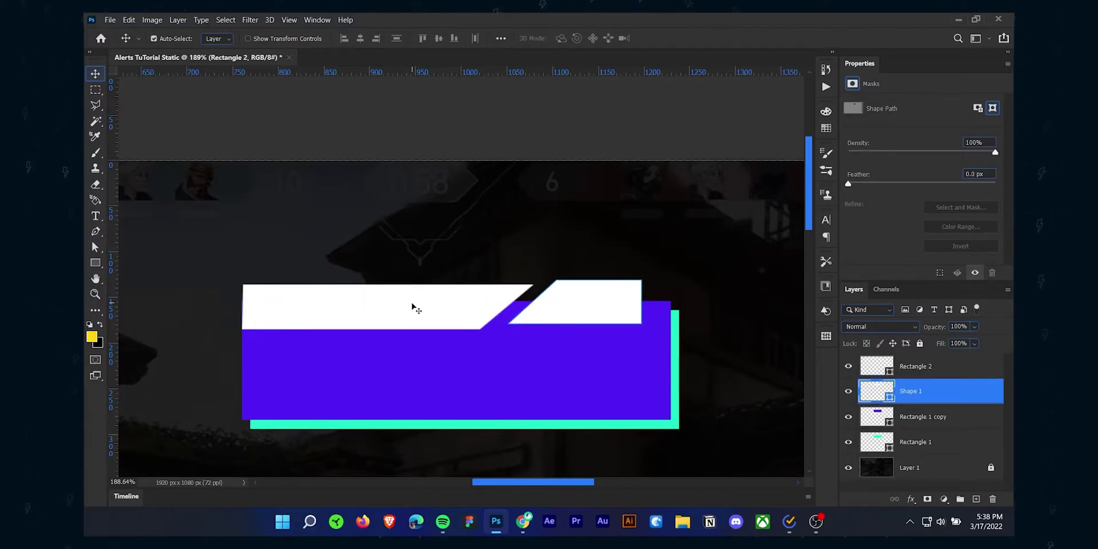
shift+click(567, 309)
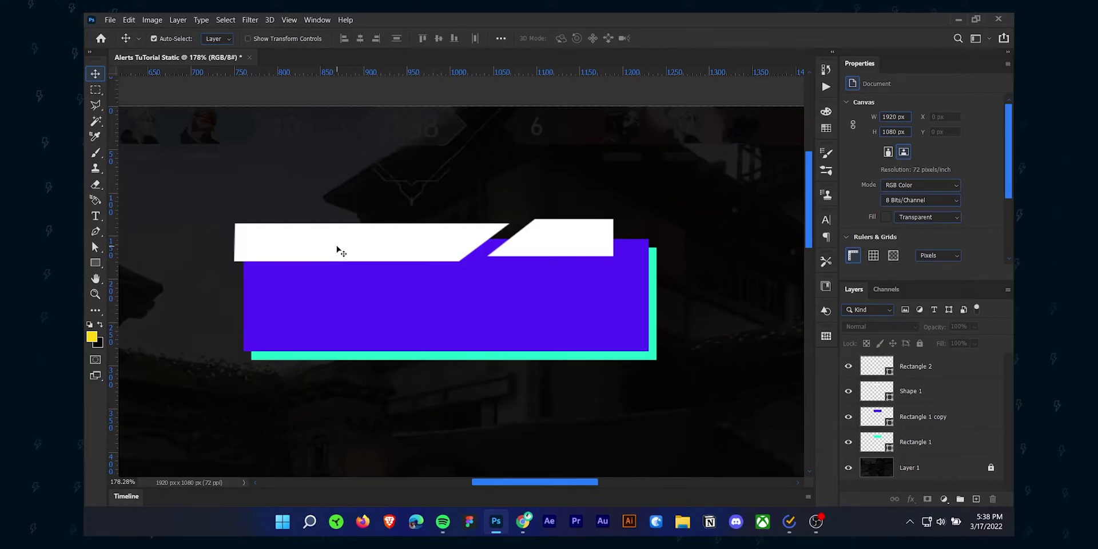
click(338, 248)
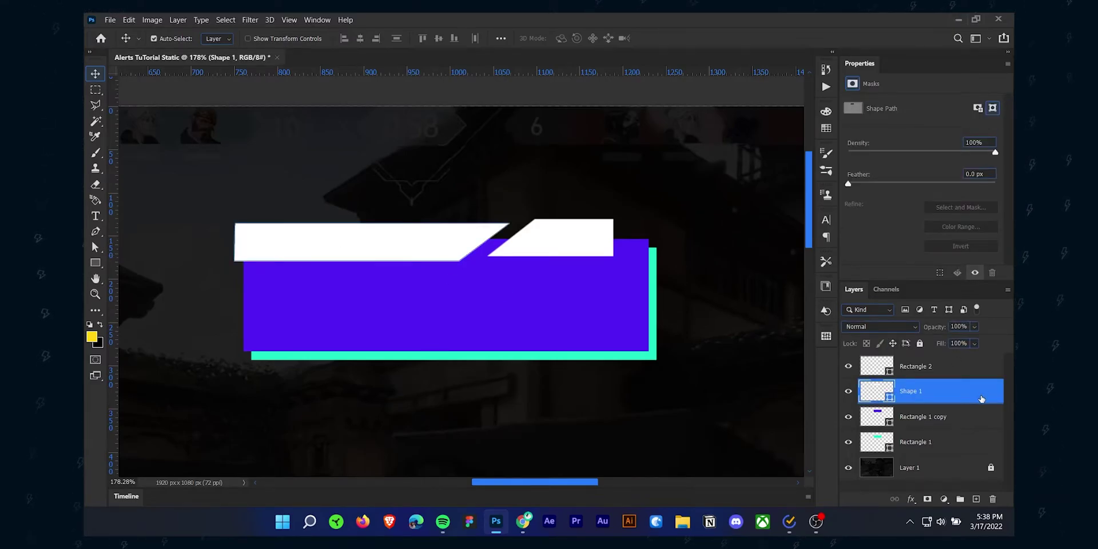
double_click(982, 399)
click(590, 191)
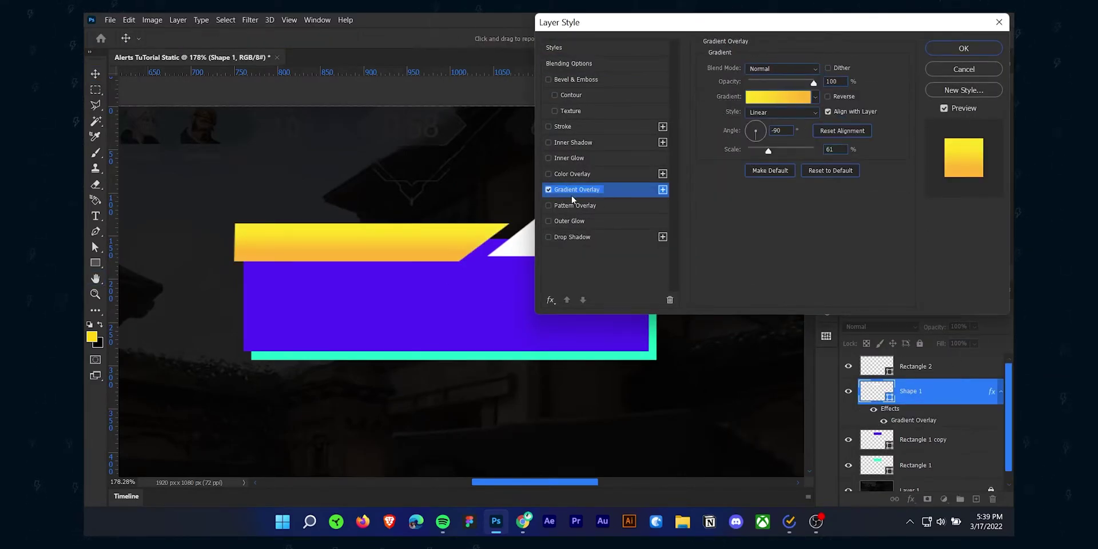
click(800, 99)
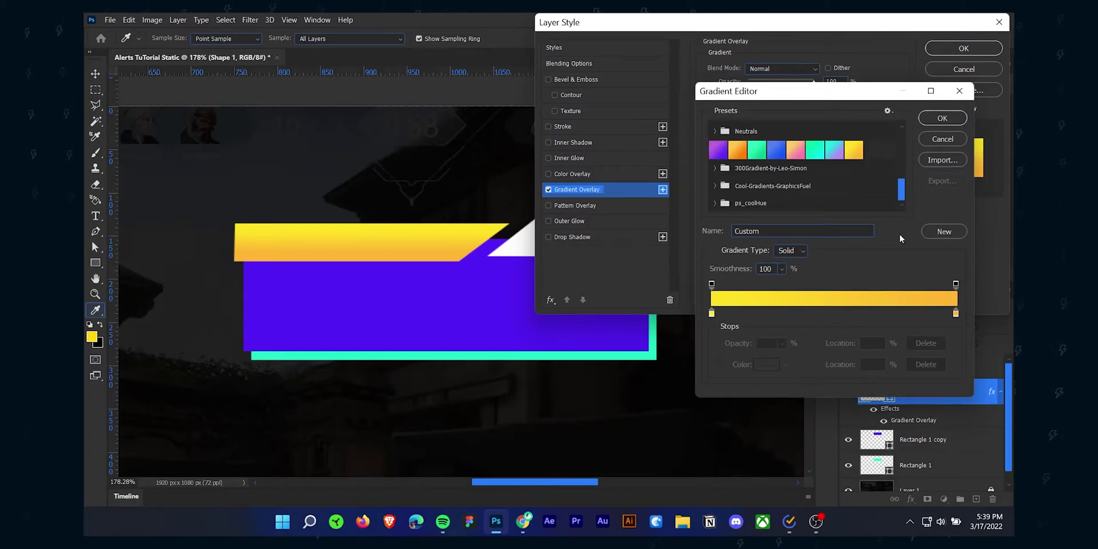
click(711, 315)
click(768, 365)
drag(671, 273, 598, 170)
click(922, 213)
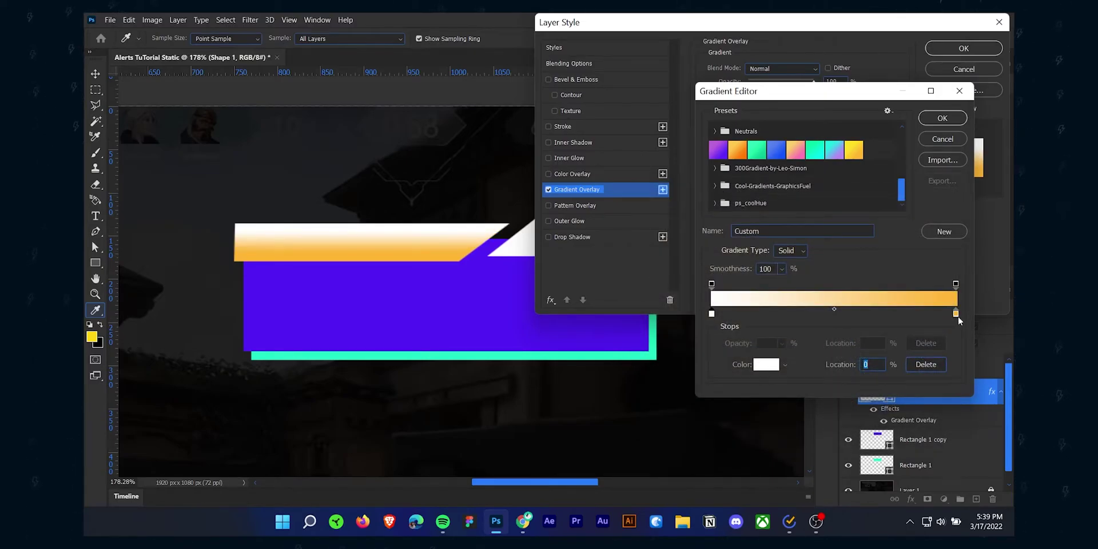
Set the gradient's right stop to pale lavender #e1d8ff
click(956, 313)
click(766, 365)
click(384, 298)
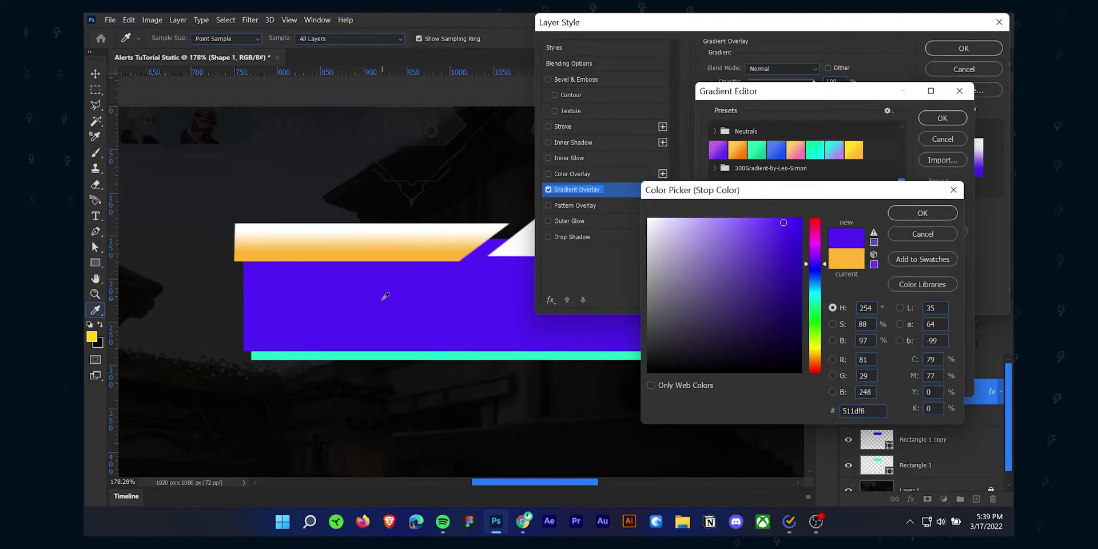
click(724, 218)
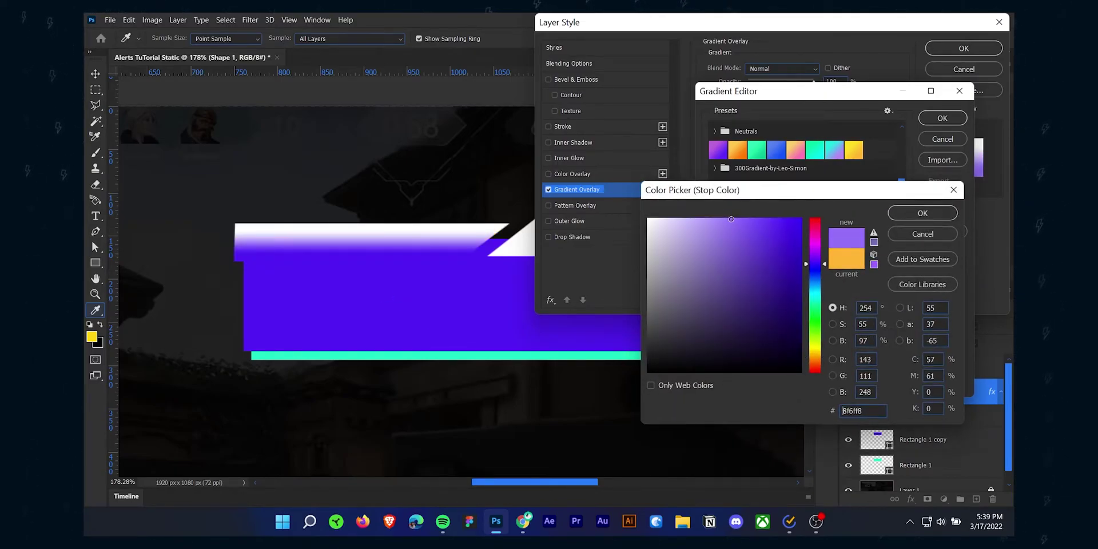
click(686, 221)
click(683, 219)
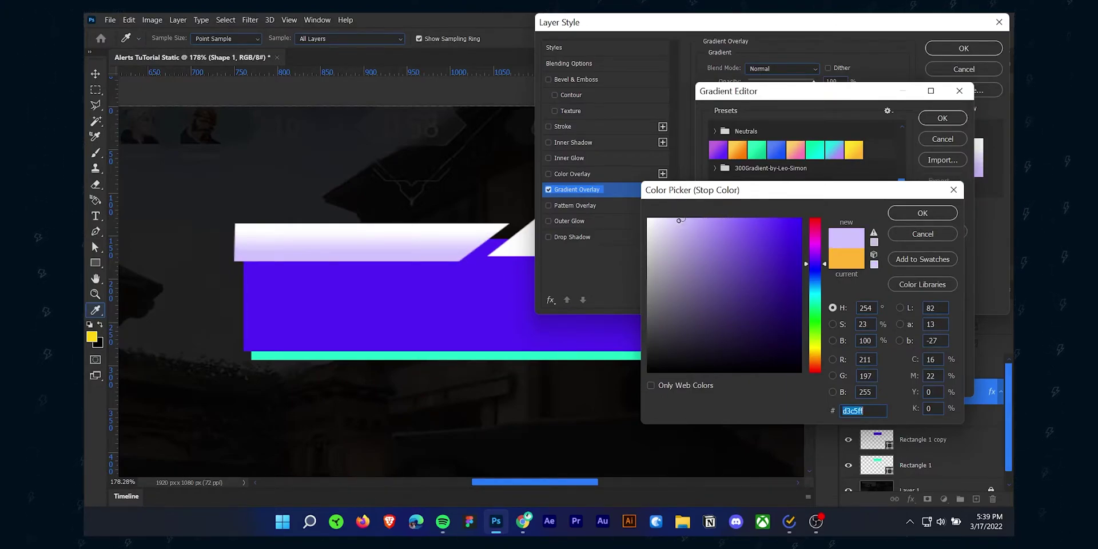
click(671, 218)
click(922, 213)
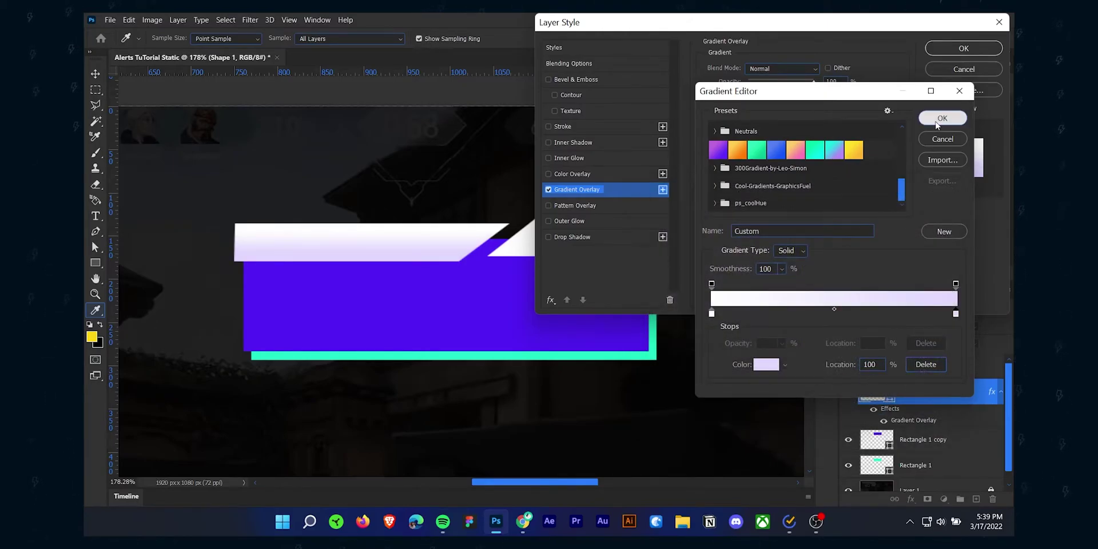
click(942, 118)
Add a 2 px inside white Stroke to Shape 1 and apply the styles
click(569, 128)
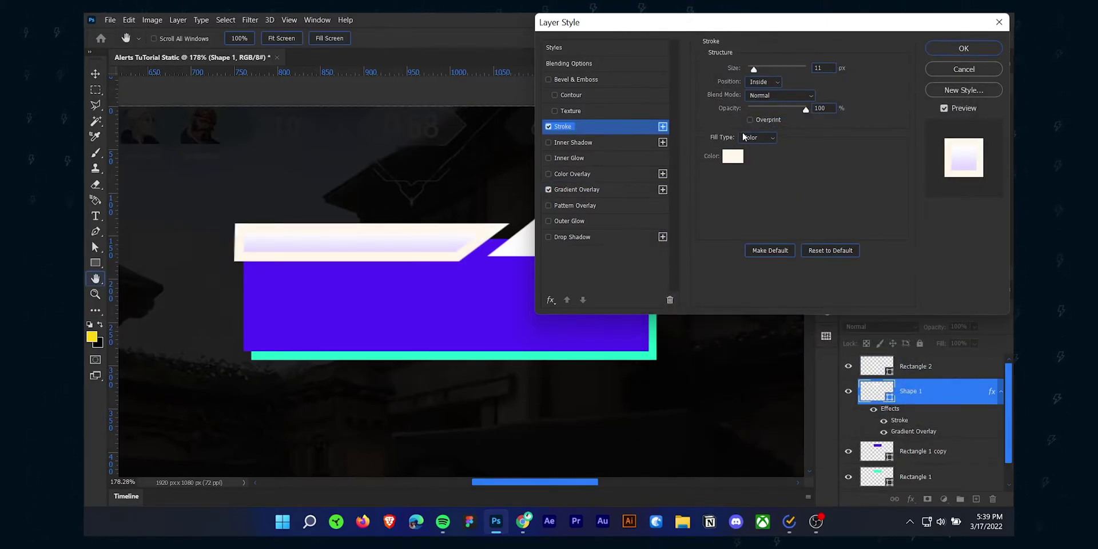
drag(755, 70, 752, 71)
click(732, 156)
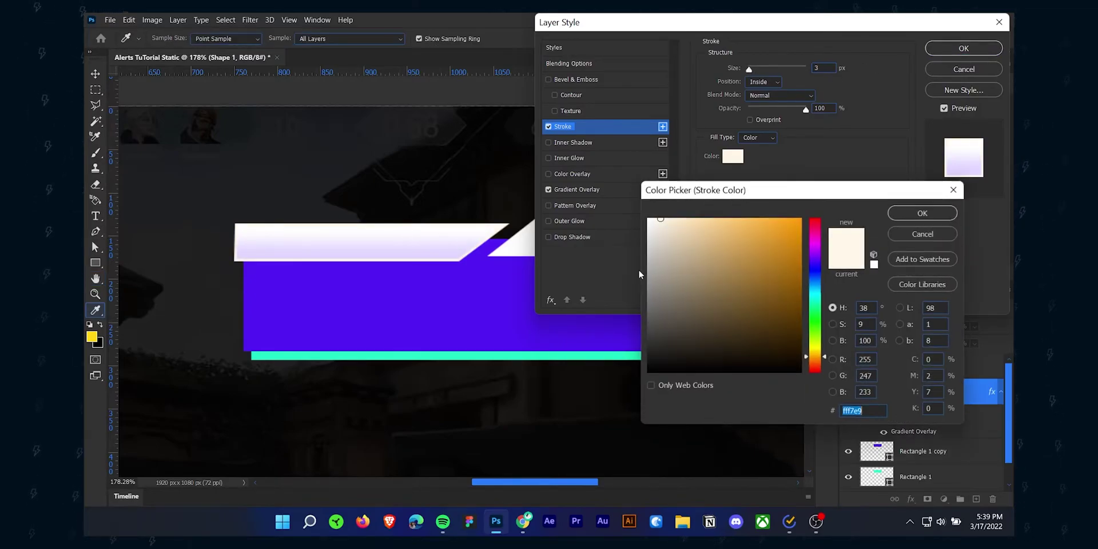
click(940, 215)
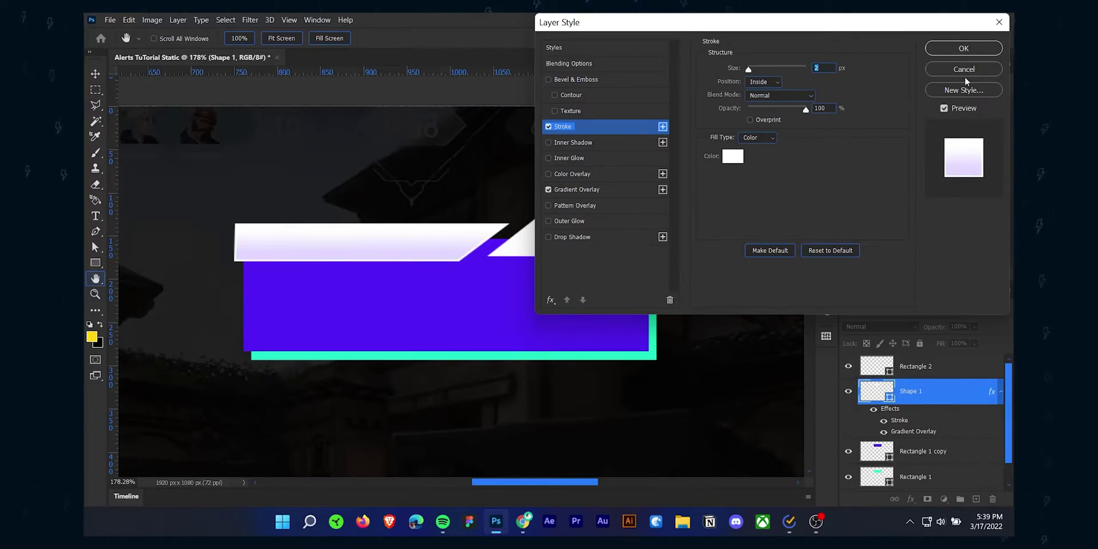
click(964, 48)
Add a Gradient Overlay to Rectangle 2 and set its left stop to mint green
click(551, 236)
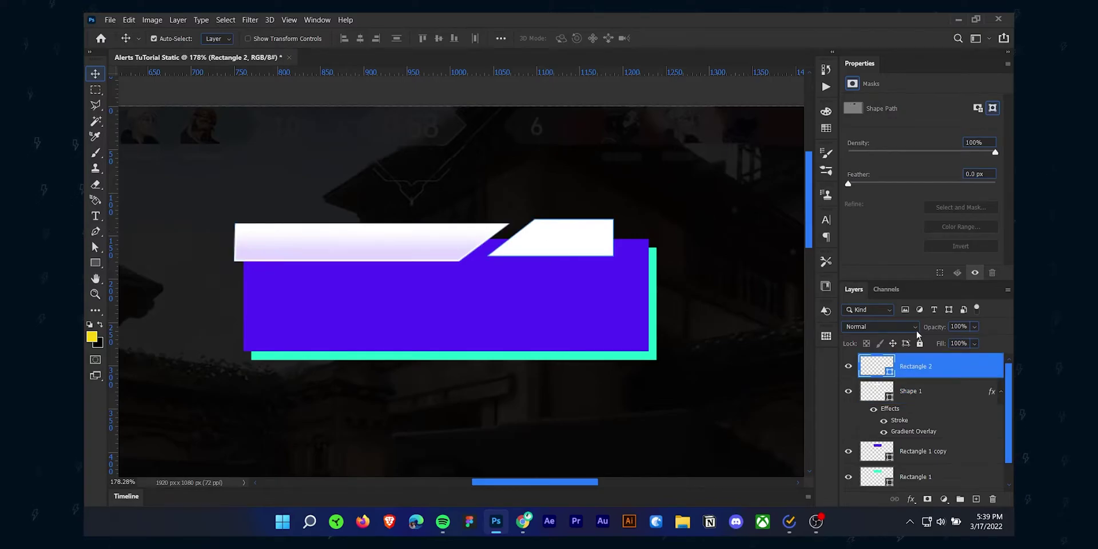
scroll(638, 264, up, 1)
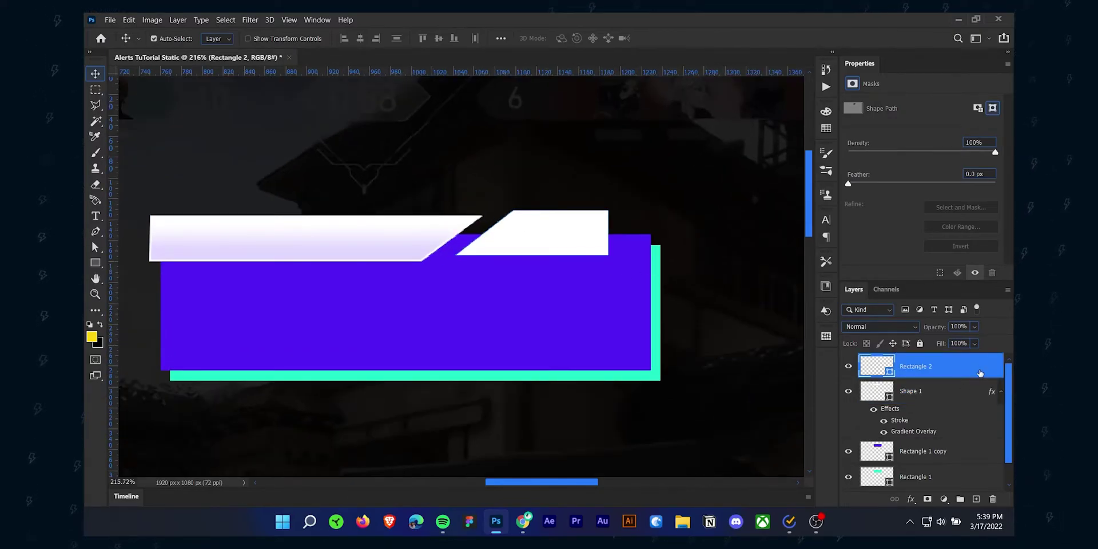
double_click(981, 372)
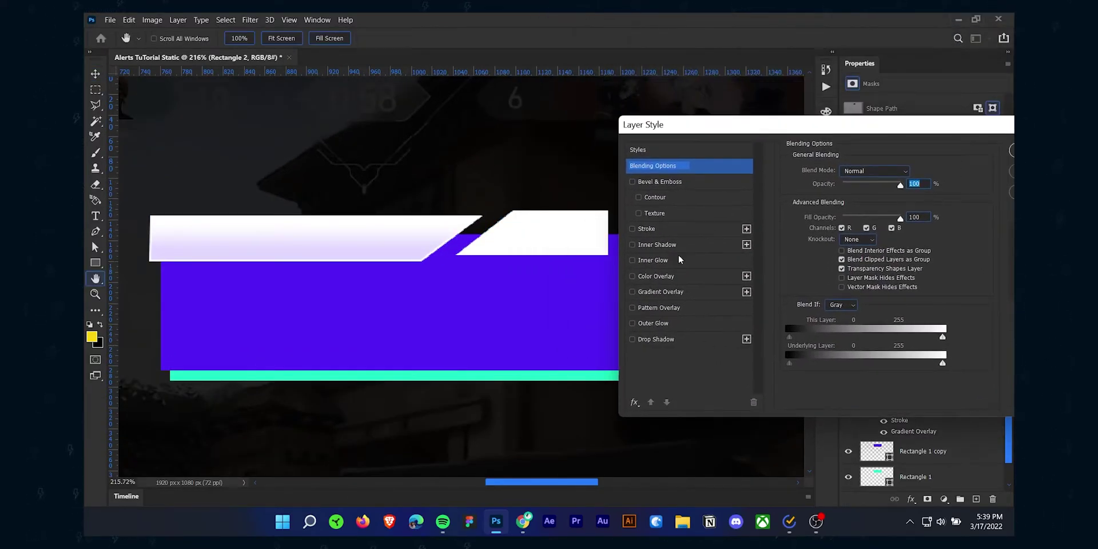
click(660, 292)
click(835, 205)
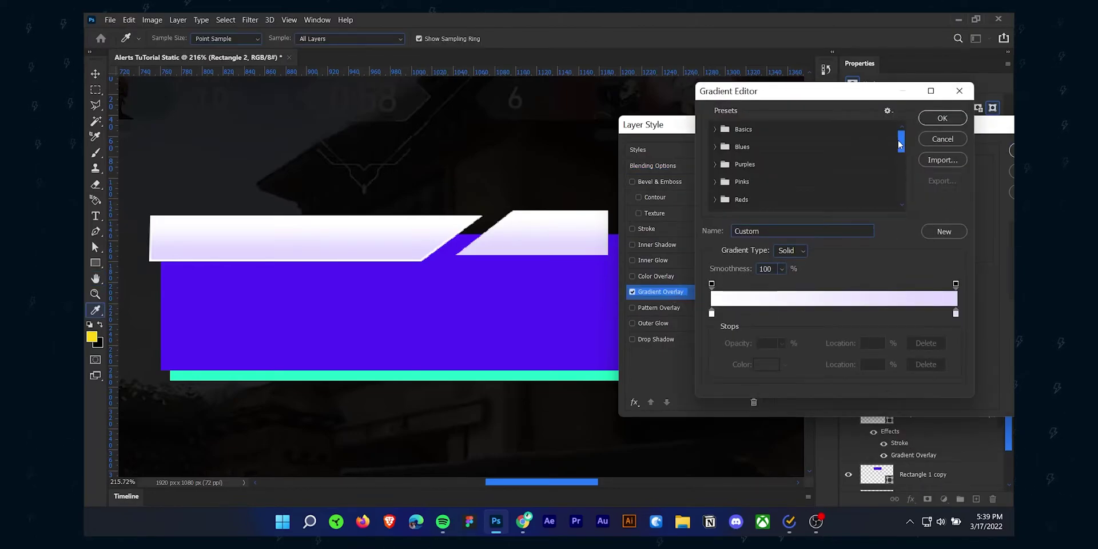
drag(901, 145, 901, 193)
click(712, 314)
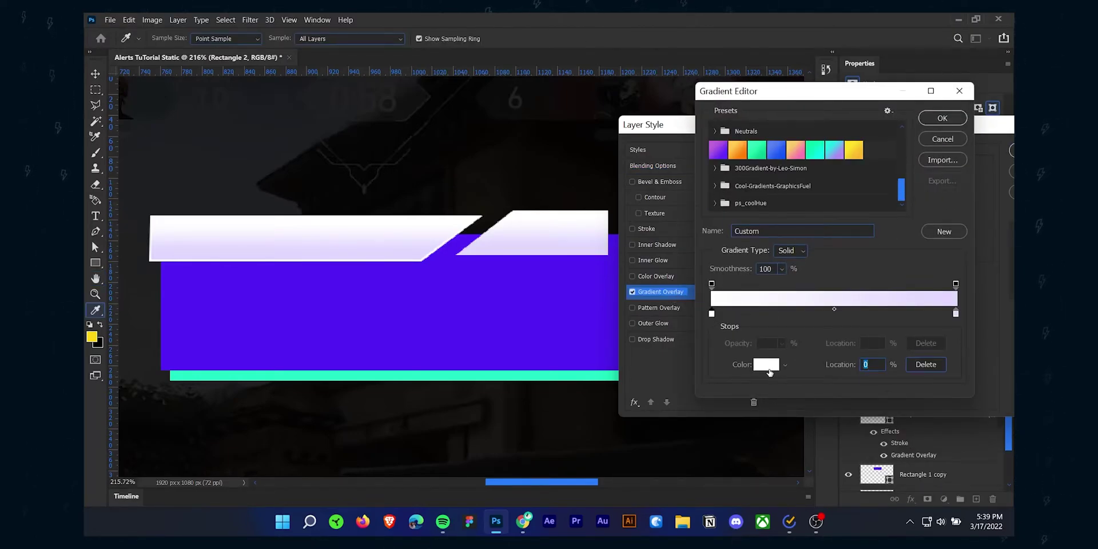
click(767, 366)
click(434, 375)
click(923, 213)
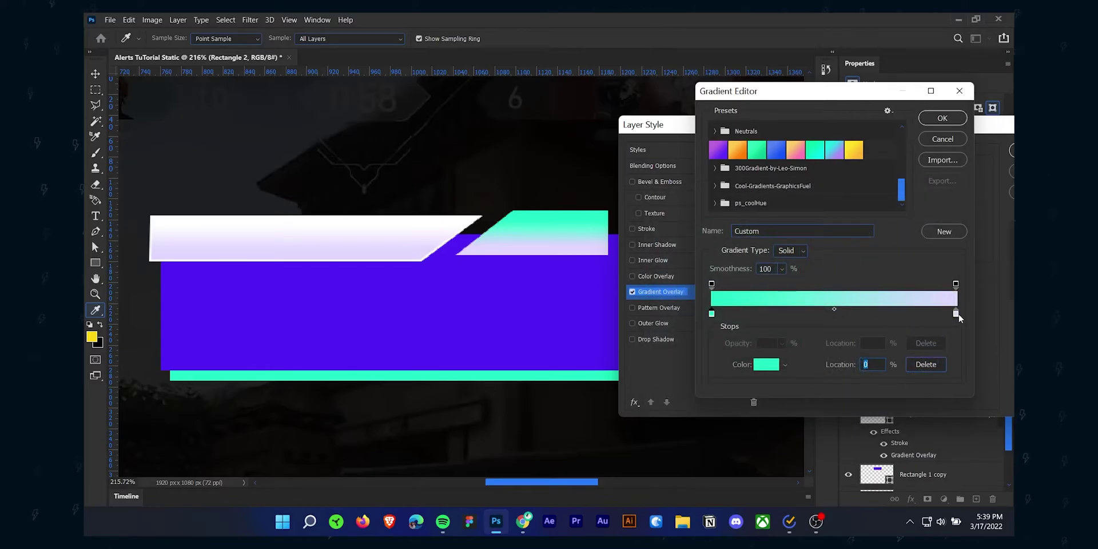
Make the right gradient stop a deeper mint green and confirm the gradient
click(957, 314)
click(760, 365)
click(559, 376)
mouse_move(786, 224)
mouse_down()
mouse_move(797, 221)
mouse_move(781, 263)
mouse_move(783, 251)
mouse_up()
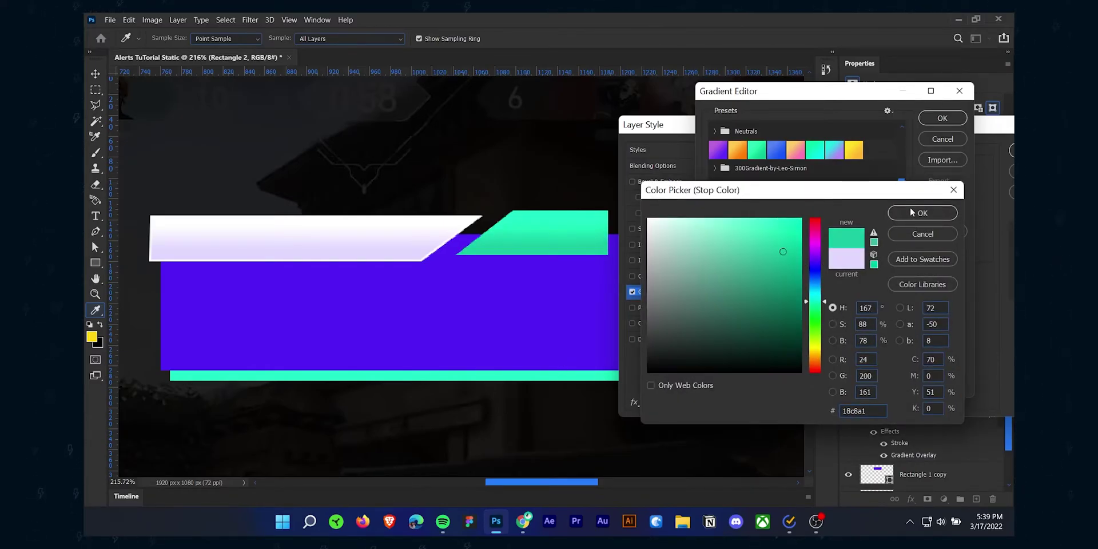
click(913, 212)
double_click(712, 313)
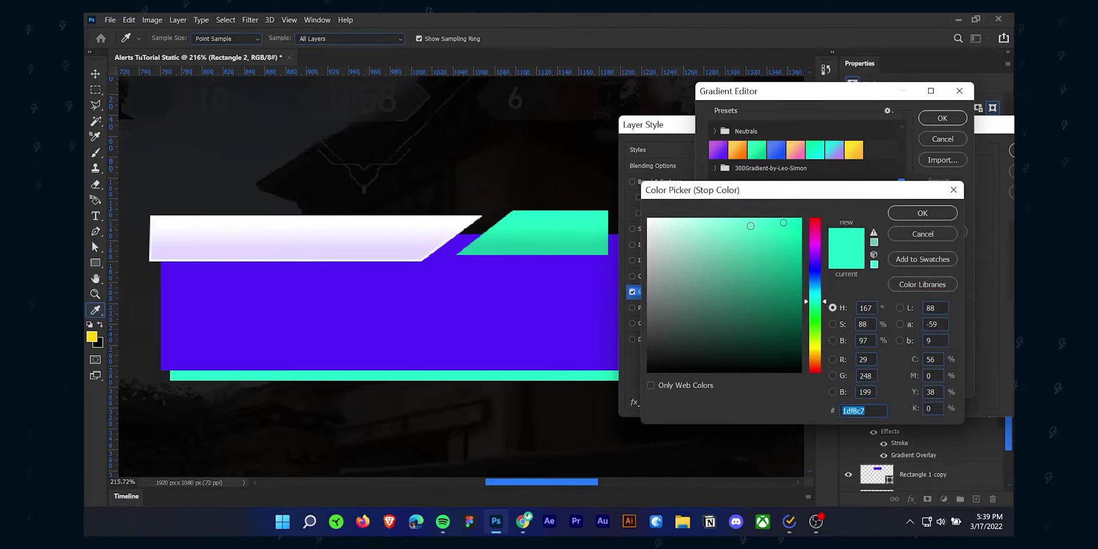
click(901, 214)
click(942, 117)
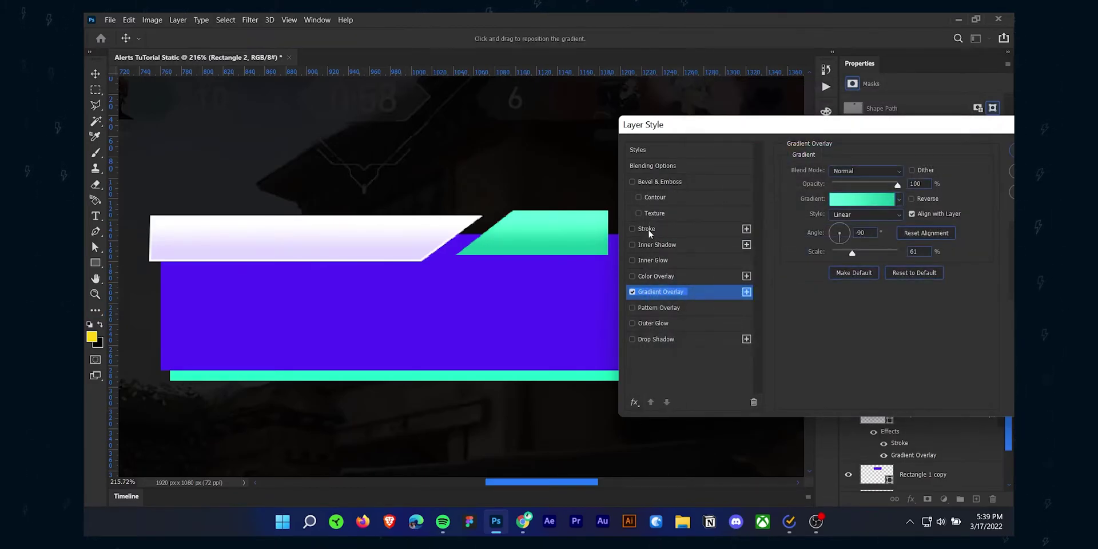
Add a 2 px inside stroke in light mint #1df8c7 and apply the styles
click(647, 229)
click(818, 259)
click(546, 376)
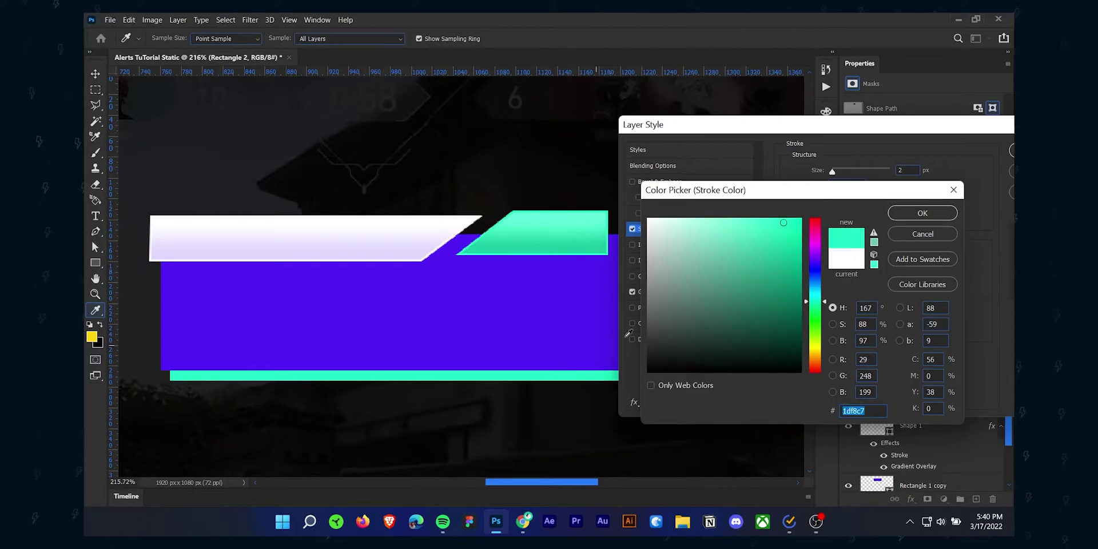
click(748, 220)
click(919, 215)
drag(943, 125, 855, 118)
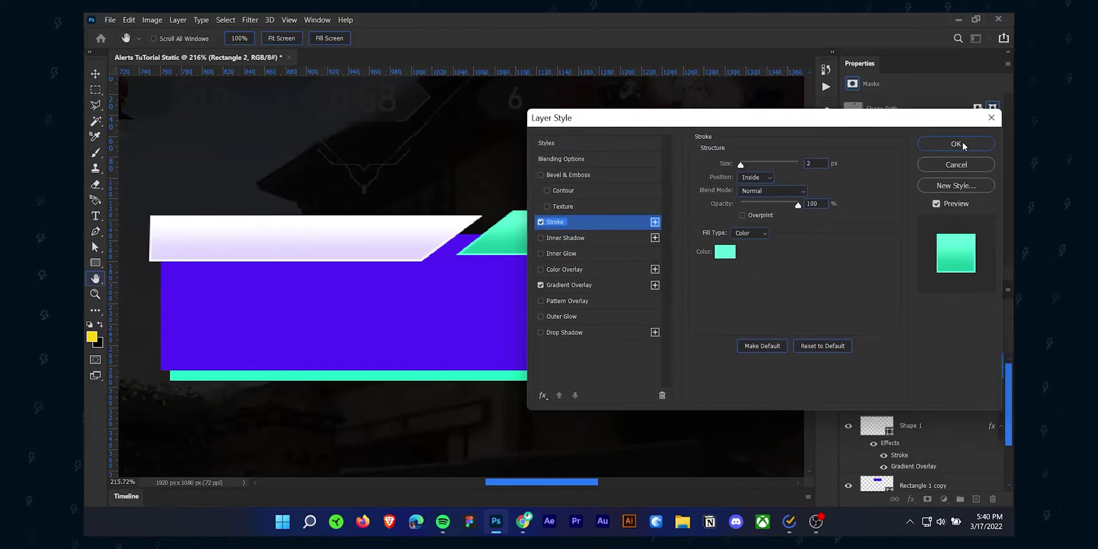
click(962, 146)
scroll(563, 255, down, 4)
scroll(509, 288, up, 3)
Add a 30 pt 'Lorem Ipsum' placeholder text layer on the canvas
scroll(504, 287, up, 2)
scroll(518, 284, down, 3)
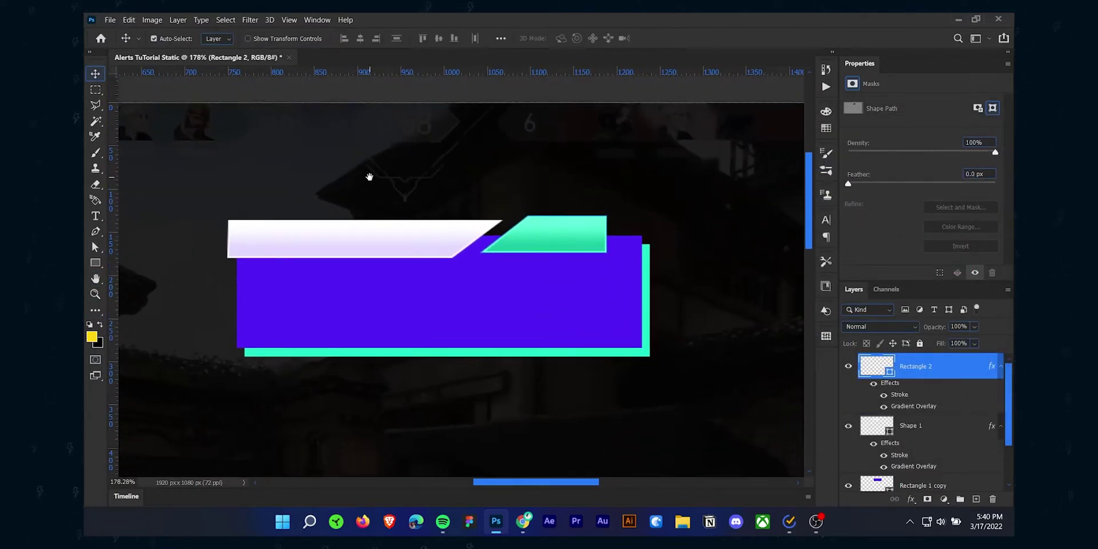
scroll(367, 177, up, 2)
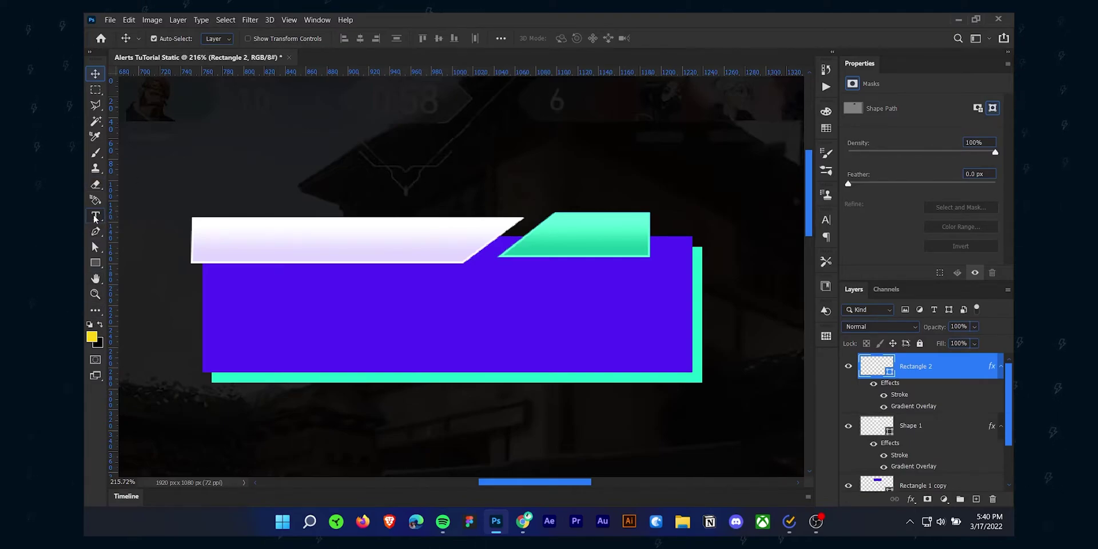
key(t)
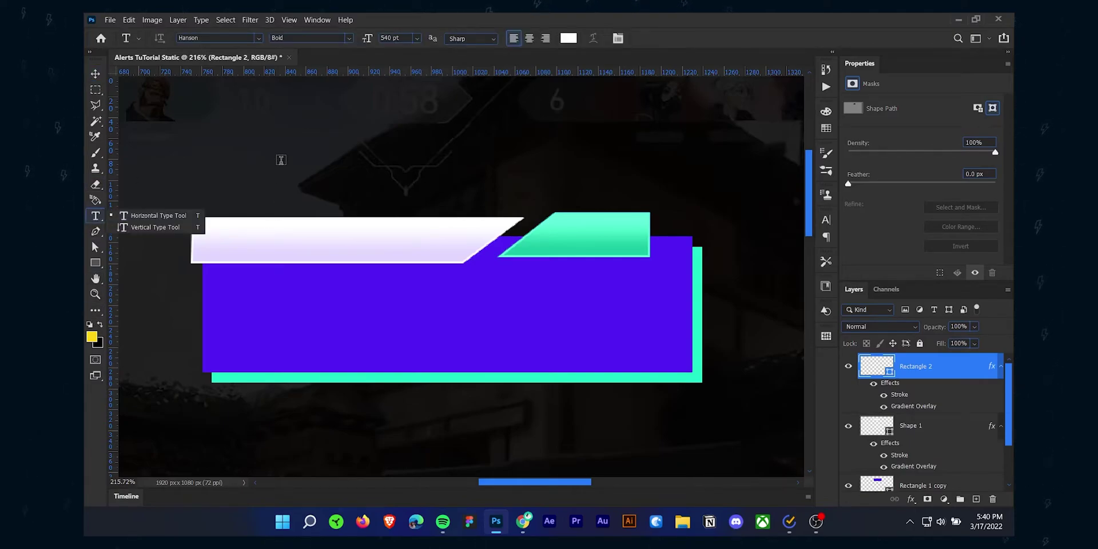
click(281, 158)
scroll(389, 257, down, 1)
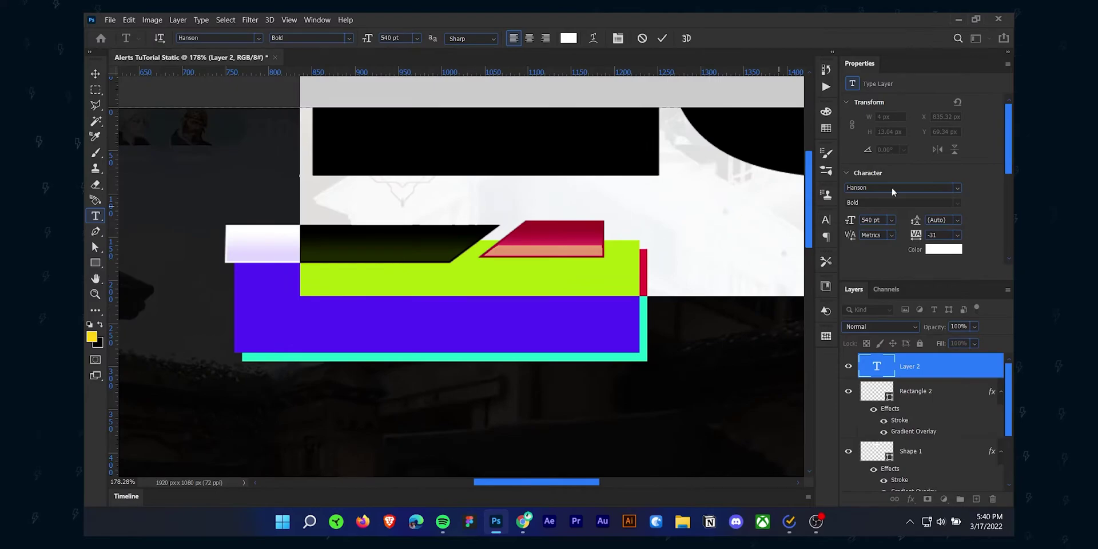
double_click(867, 220)
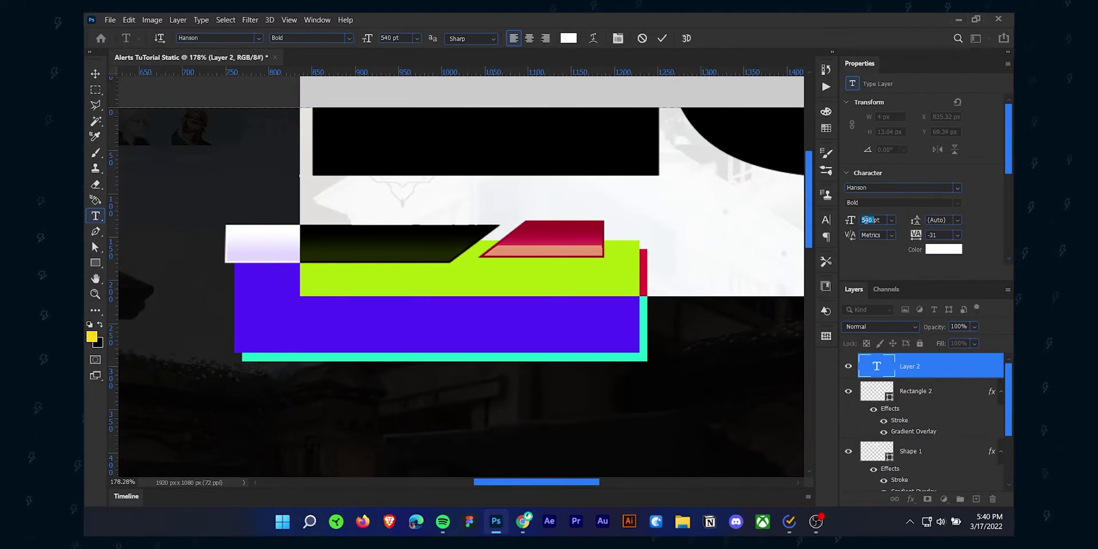
key(shift+Down)
text(120)
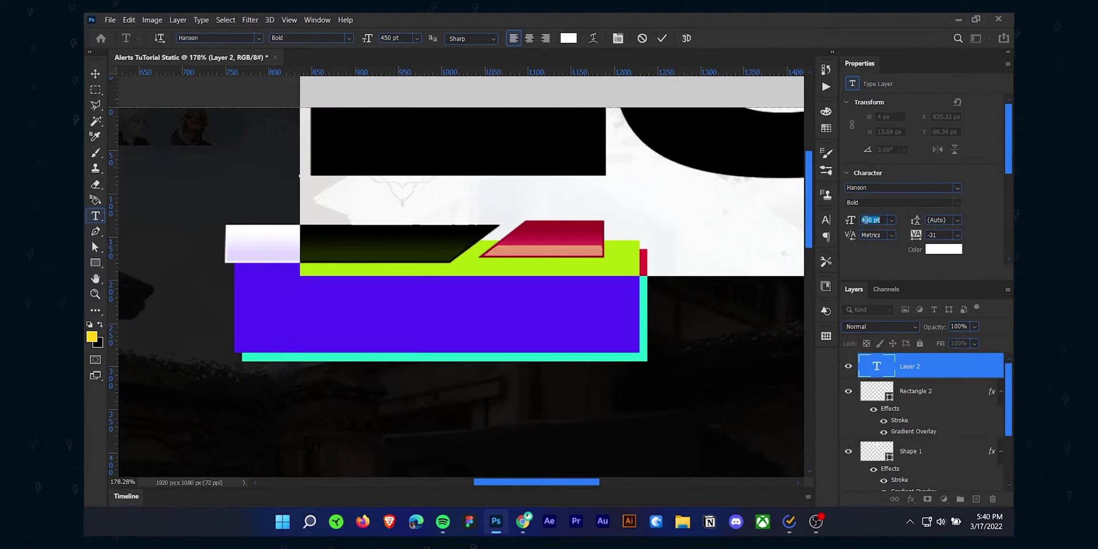
key(shift+Down)
key(shift+Down)
key(shift+Down)
key(shift+Down)
key(shift+Down)
key(shift+Down)
key(shift+Down)
key(shift+Down)
key(shift+Down)
key(shift+Down)
key(shift+Down)
key(shift+Down)
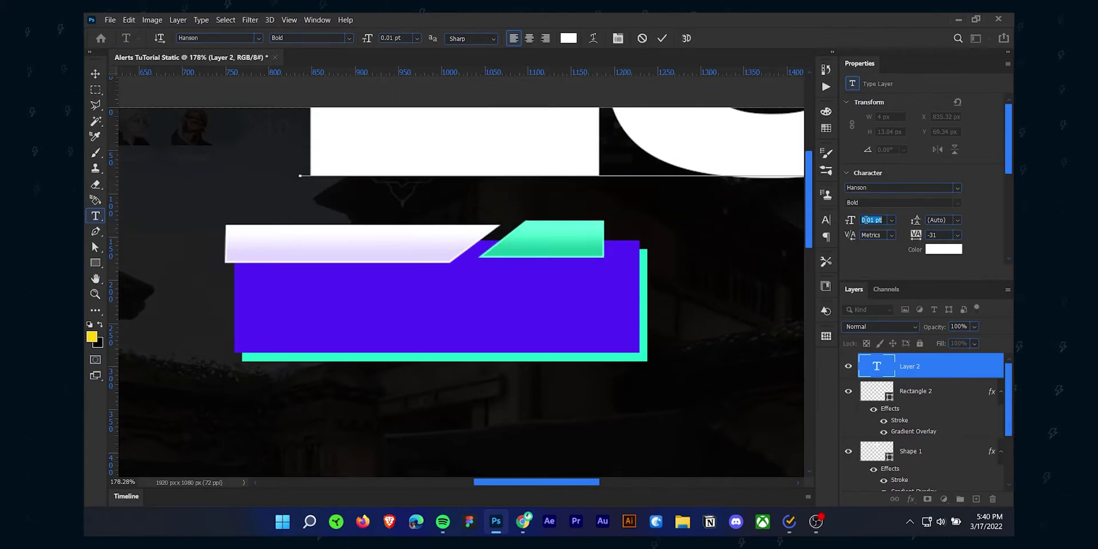
key(shift+Up)
key(shift+Up)
key(shift+Up)
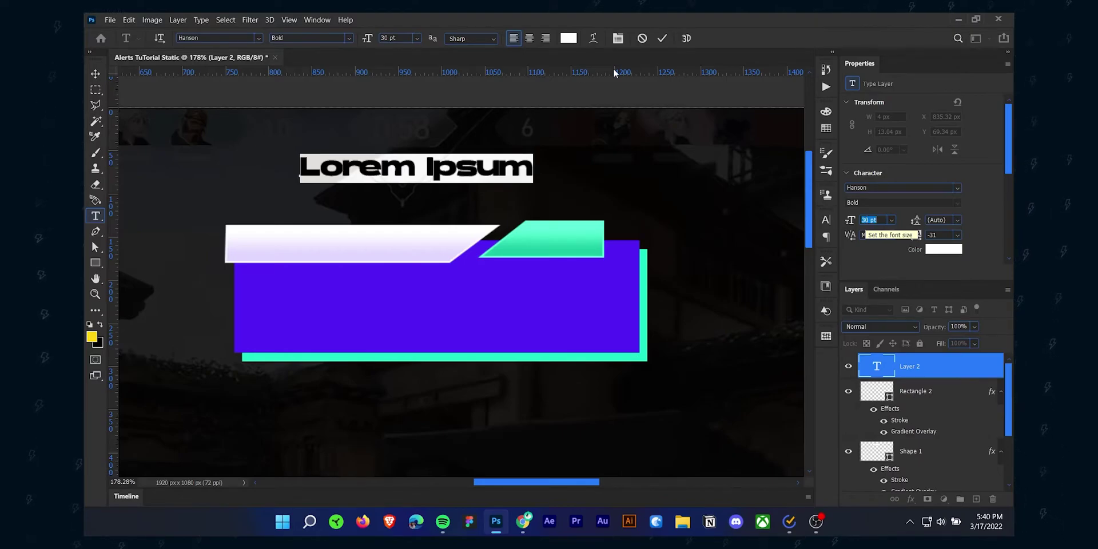
click(663, 38)
Move the text onto the first white tab and set its font to Newake Demo
key(v)
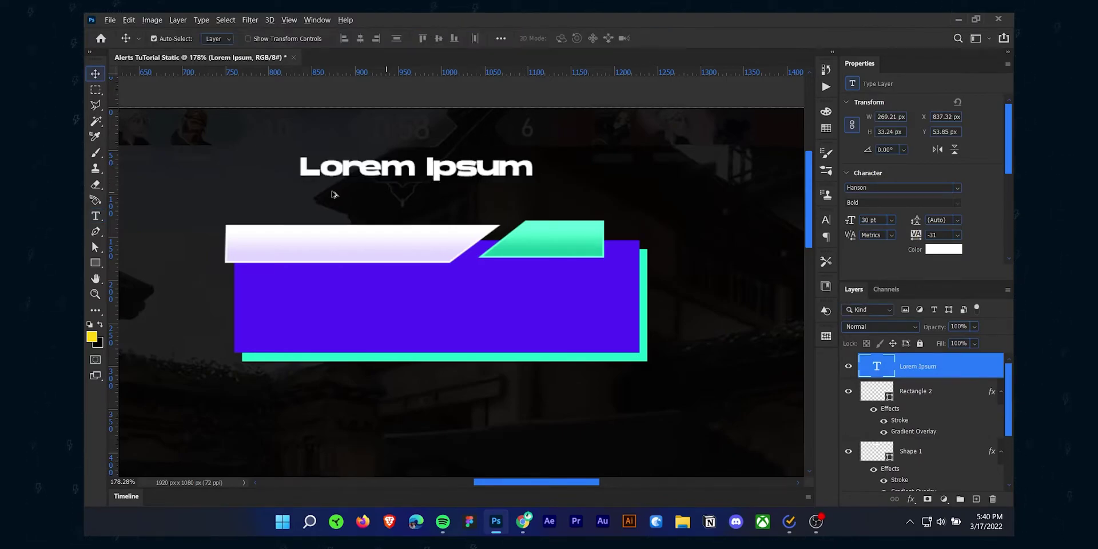
scroll(317, 192, up, 3)
drag(478, 204, 405, 289)
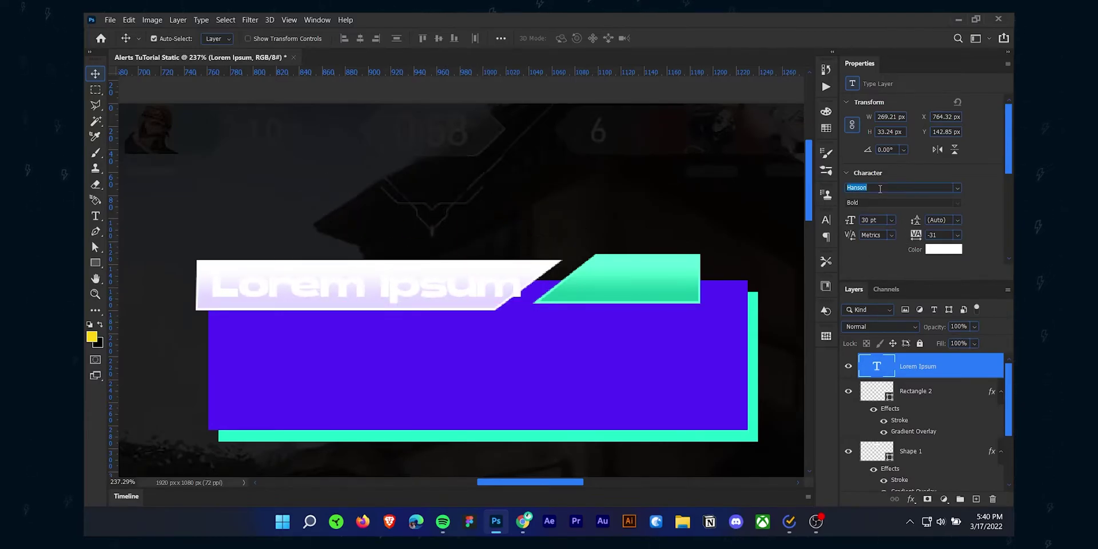
text(newak)
click(917, 228)
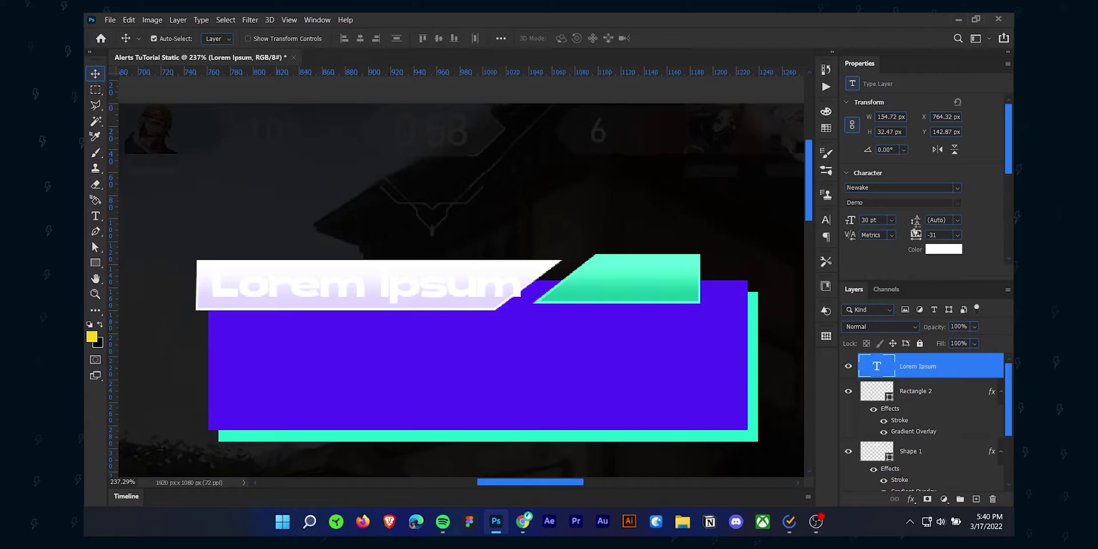
Set the heading's text colour to dark purple 1d143c
click(944, 249)
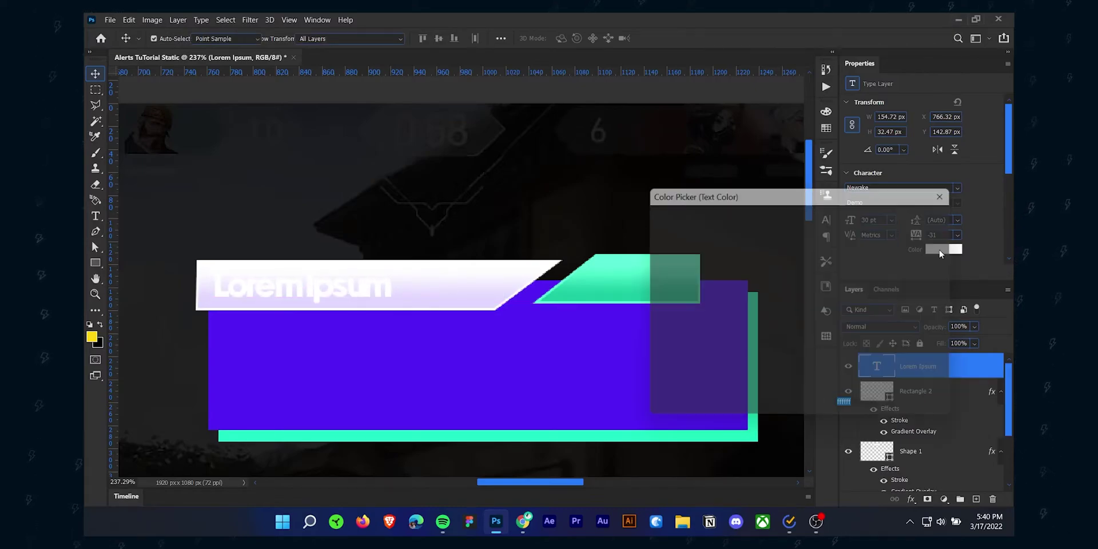
text(000000)
click(535, 373)
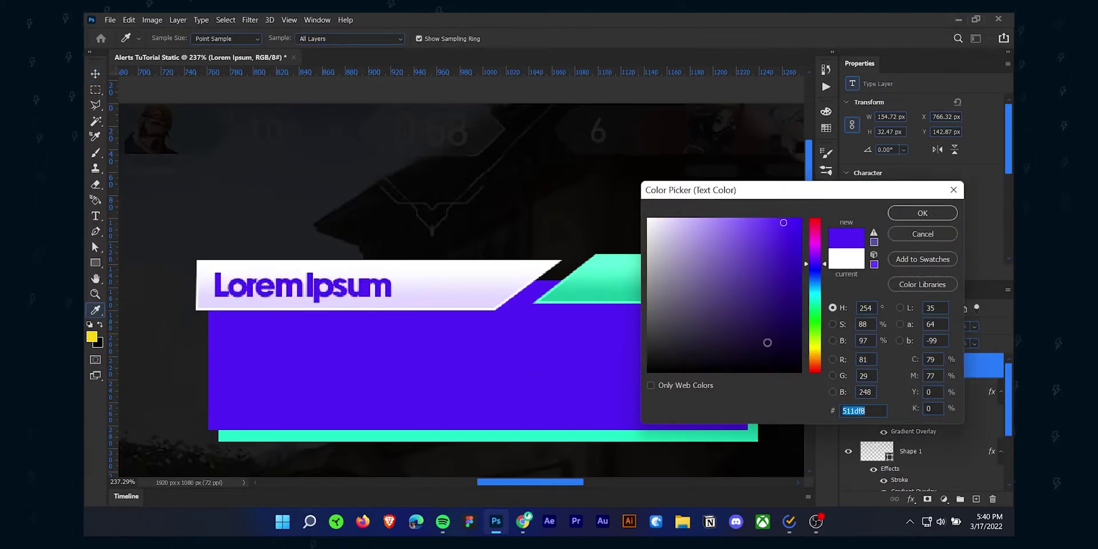
drag(767, 343, 749, 336)
click(909, 213)
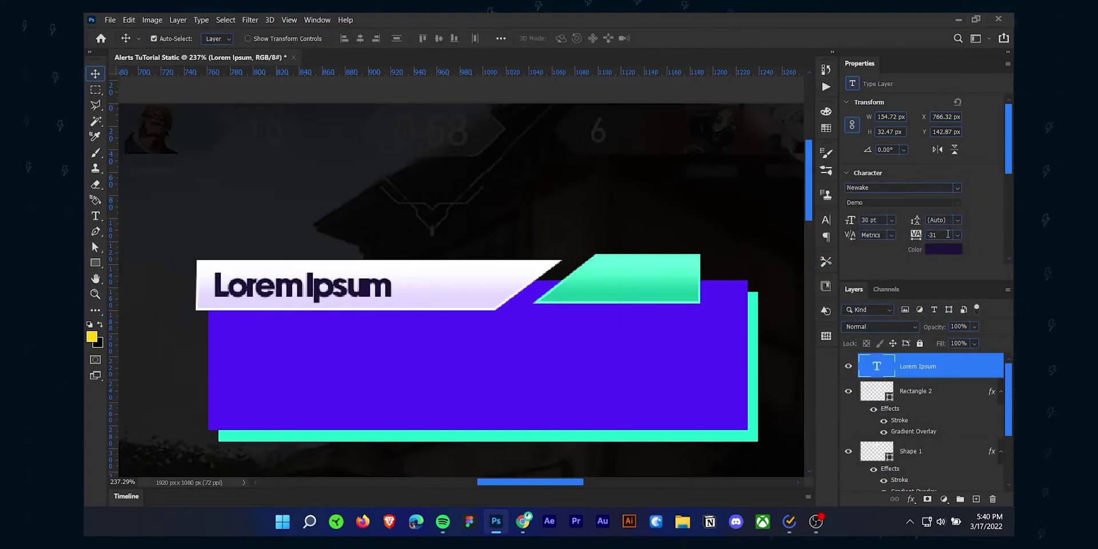
Tighten the heading's letter spacing and retype it as 'New Subscriber'
click(917, 238)
text(-25)
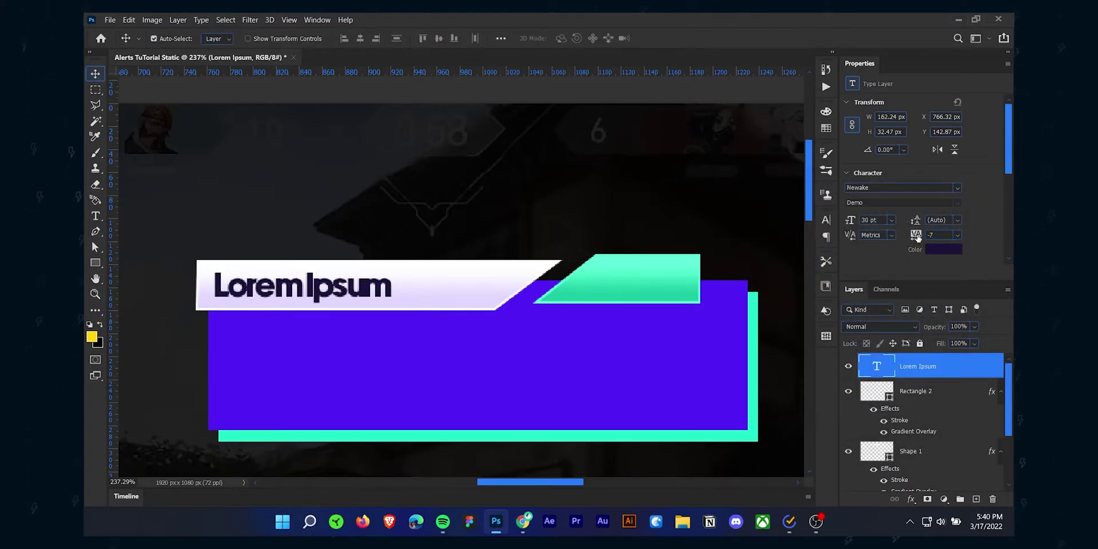
key(Return)
double_click(305, 286)
key(ctrl+a)
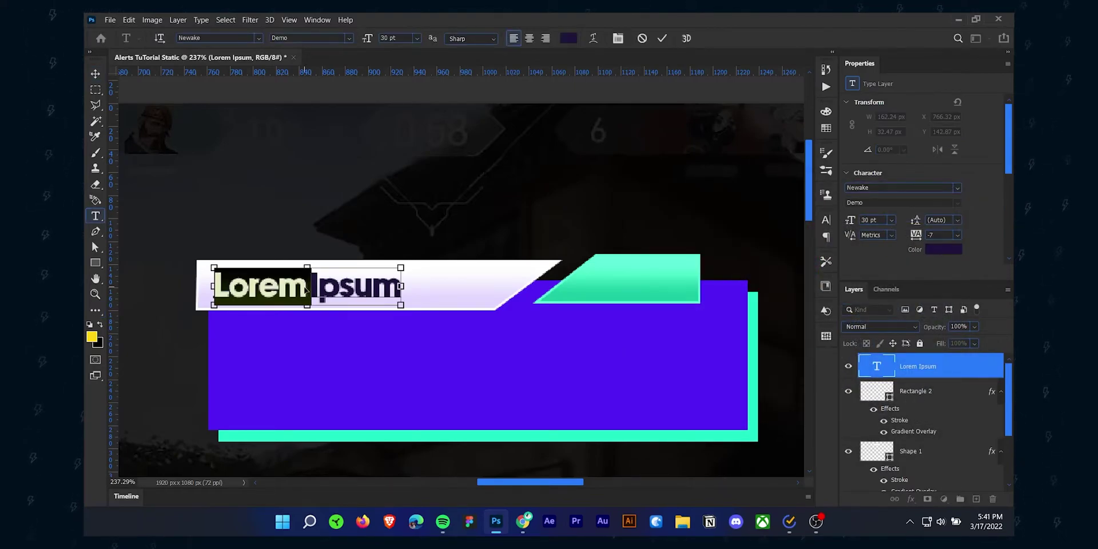
text(New Subscriber)
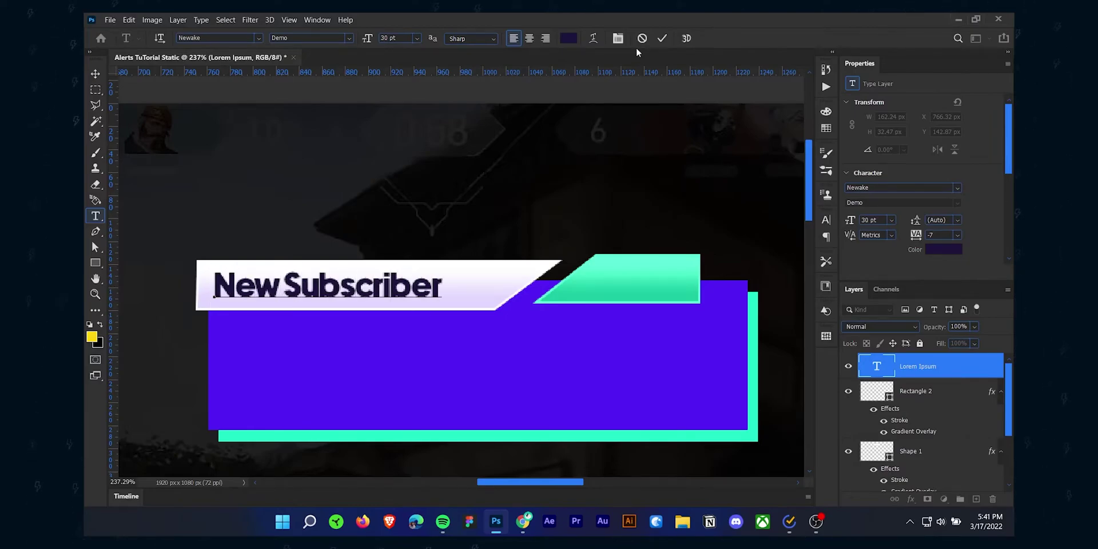
key(ctrl+a)
text(9)
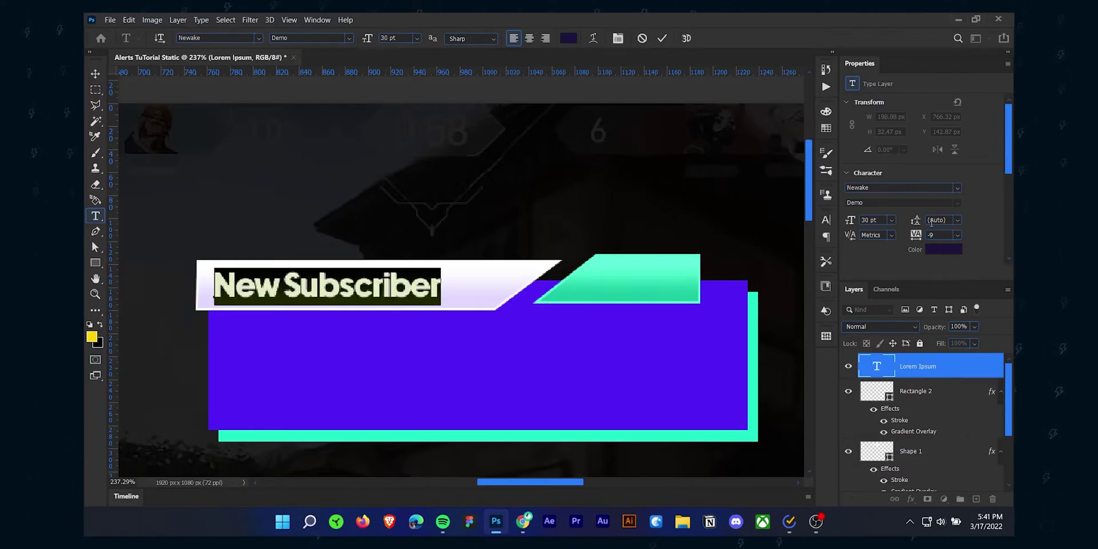
click(664, 38)
key(v)
scroll(527, 238, down, 5)
scroll(535, 184, up, 4)
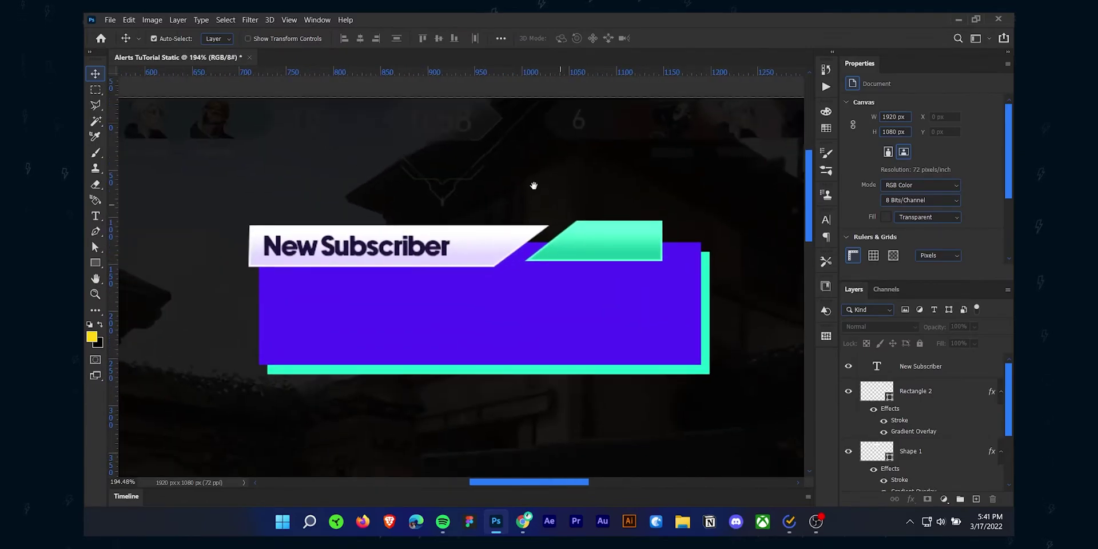
Change the New Subscriber text colour to #6c41f7, lightened from the sampled banner purple
click(445, 247)
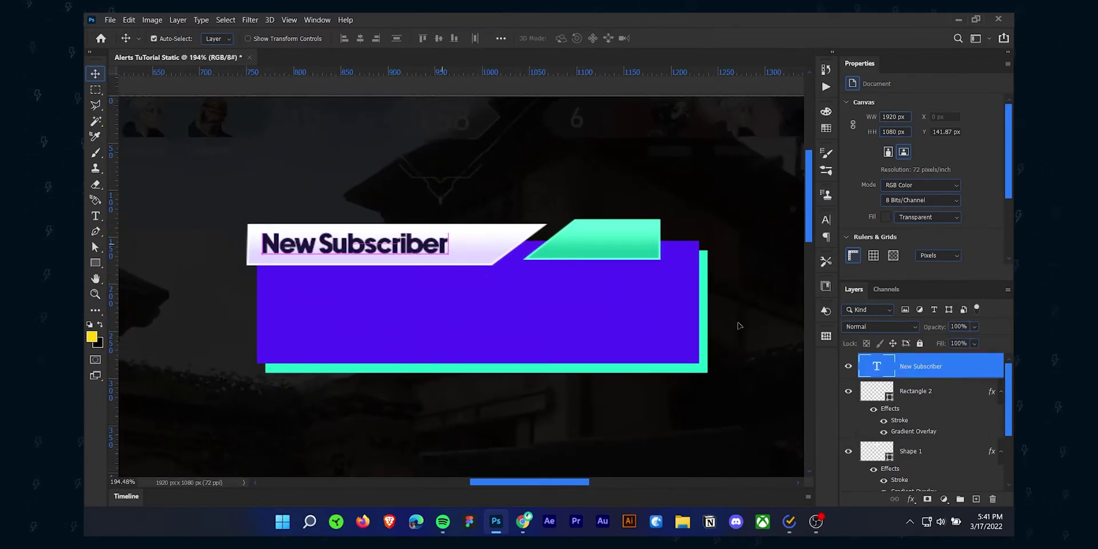
click(944, 249)
click(657, 263)
click(715, 264)
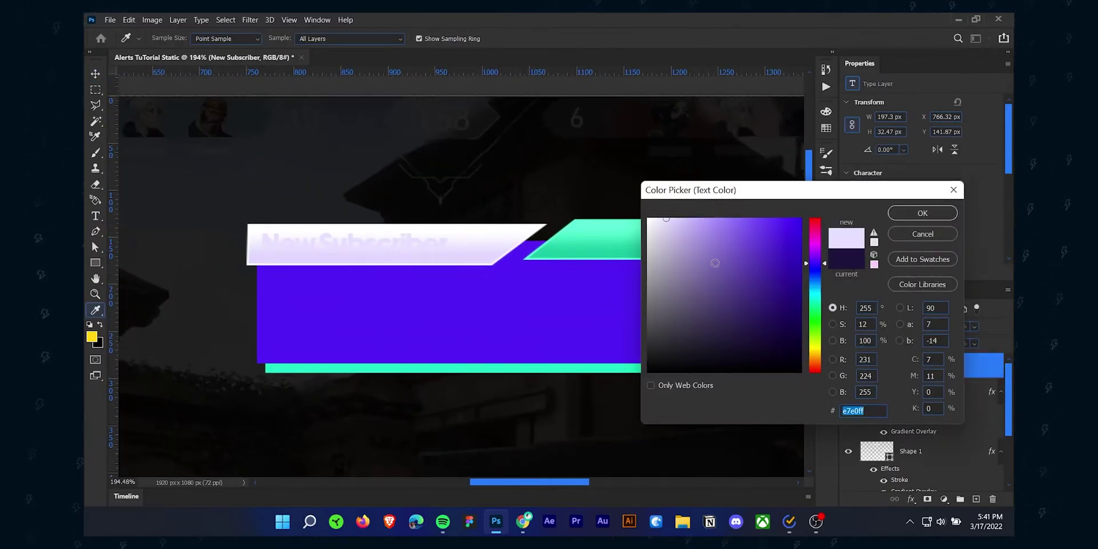
mouse_move(737, 289)
mouse_down()
mouse_move(765, 253)
mouse_move(775, 284)
mouse_up()
click(472, 309)
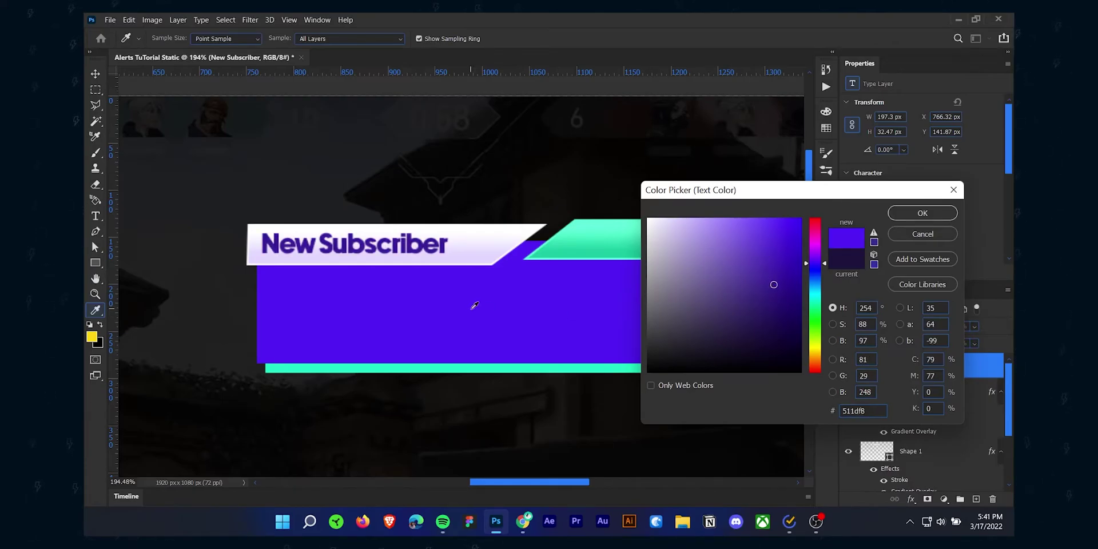
click(762, 223)
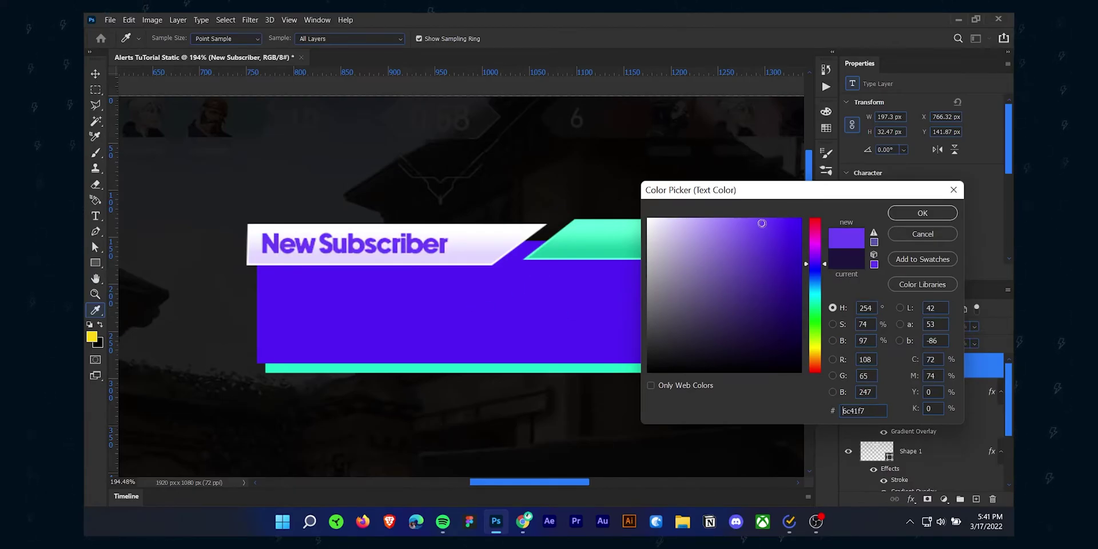
click(919, 220)
scroll(407, 276, down, 3)
scroll(497, 254, up, 4)
drag(570, 267, 555, 259)
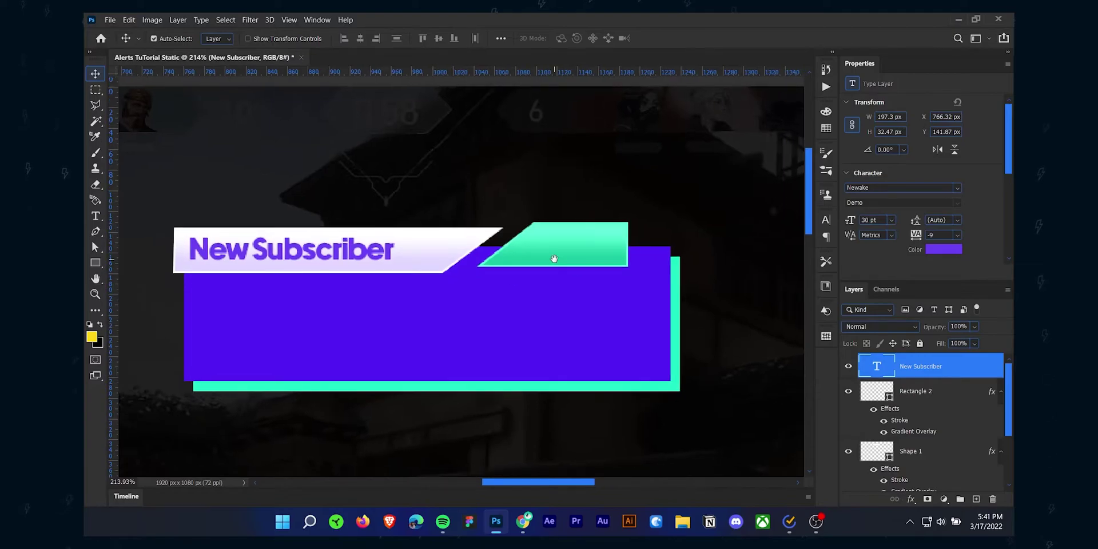
scroll(400, 280, up, 1)
Give Shape 1 a 3b10c6 drop shadow with Spread 0, Distance 7, Size 16
click(430, 270)
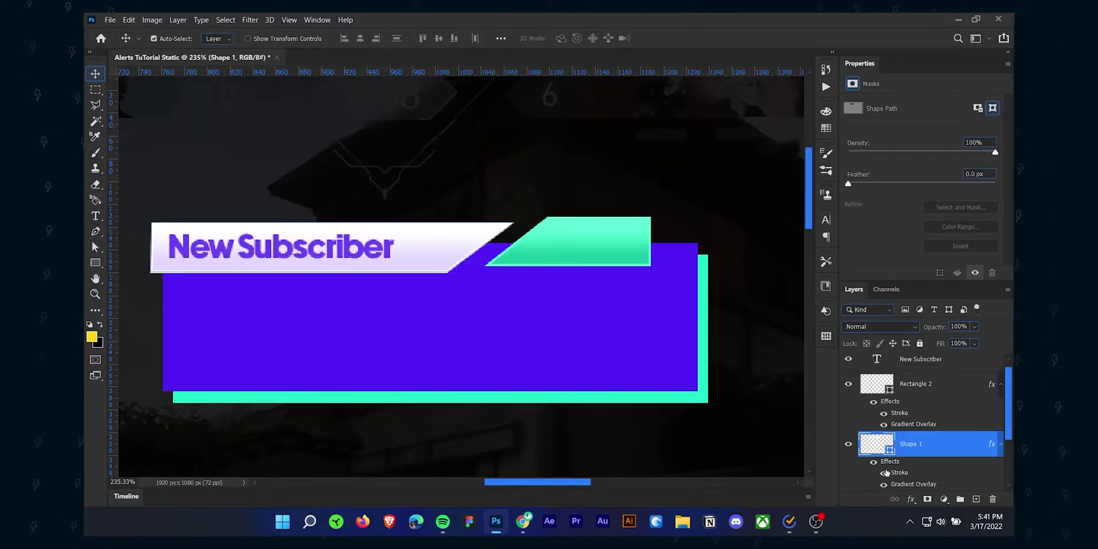
click(849, 444)
click(849, 444)
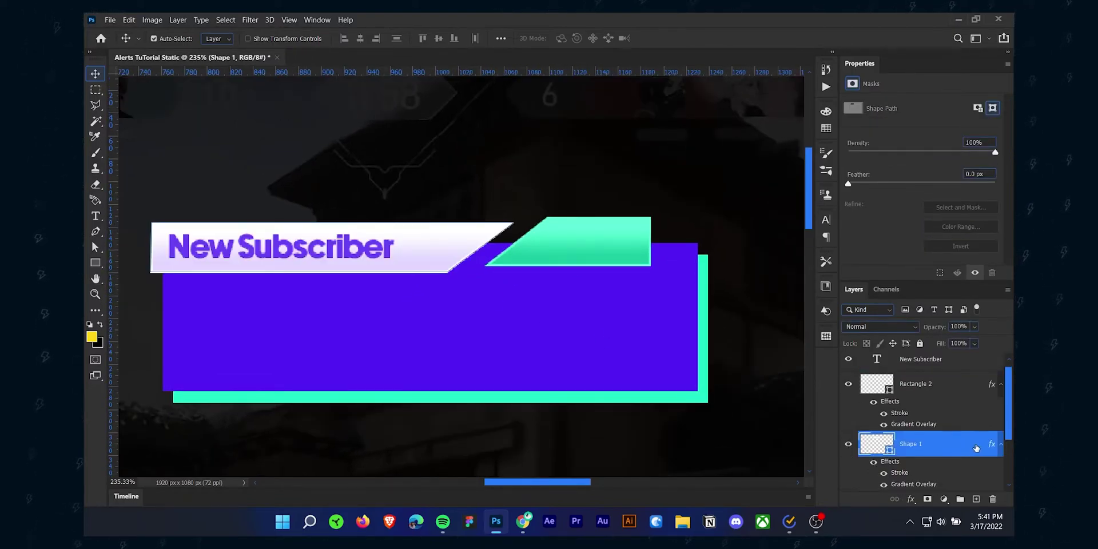
double_click(976, 448)
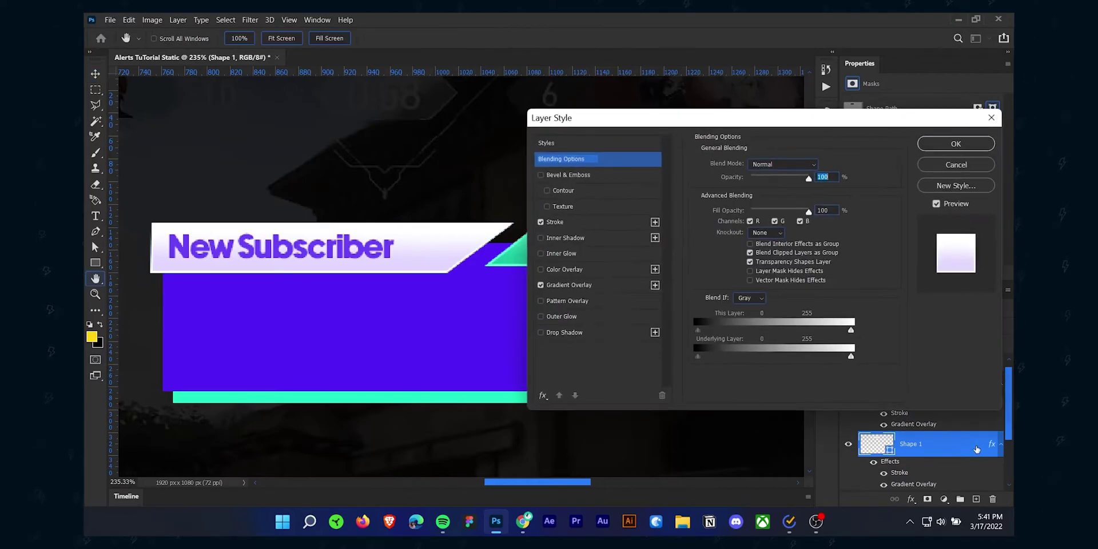
click(566, 332)
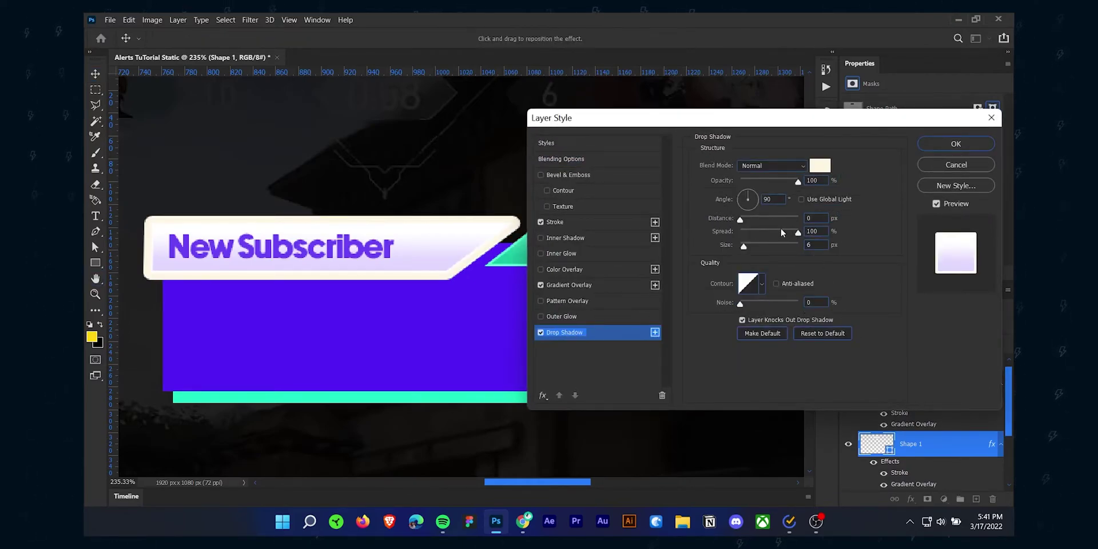
drag(781, 228, 648, 231)
drag(742, 223, 750, 246)
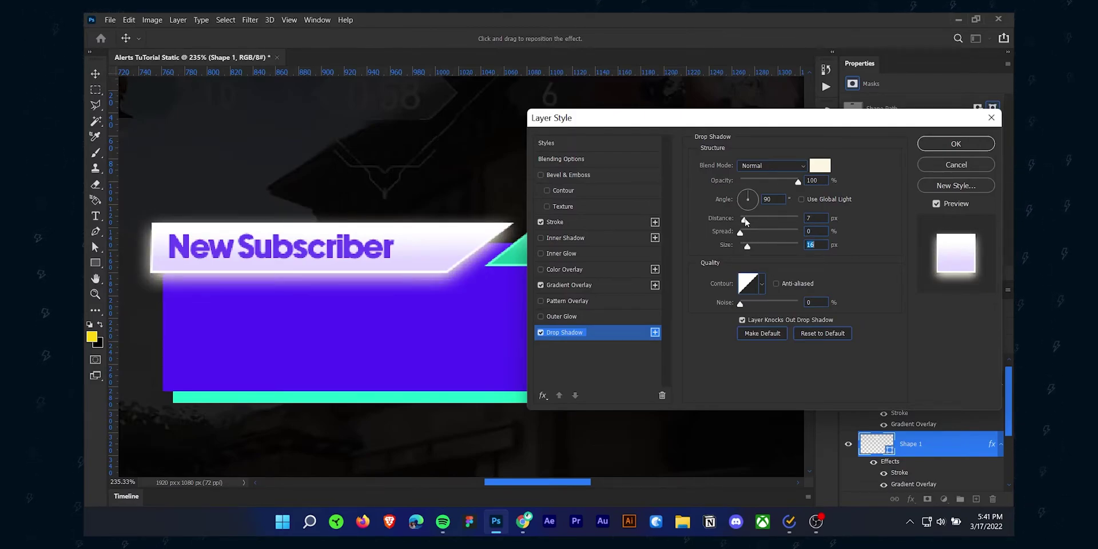
click(819, 166)
click(425, 324)
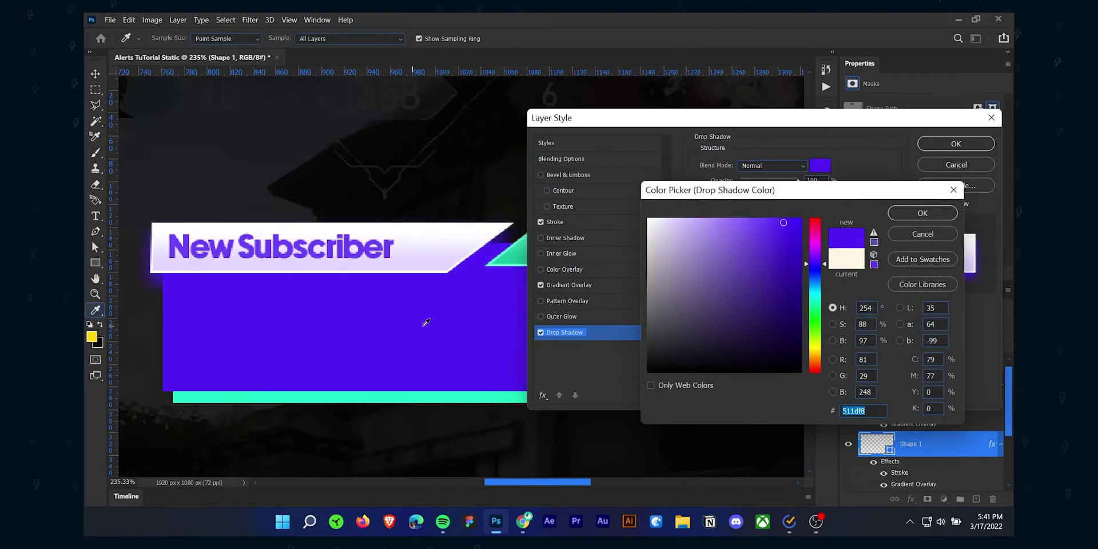
drag(790, 234, 790, 252)
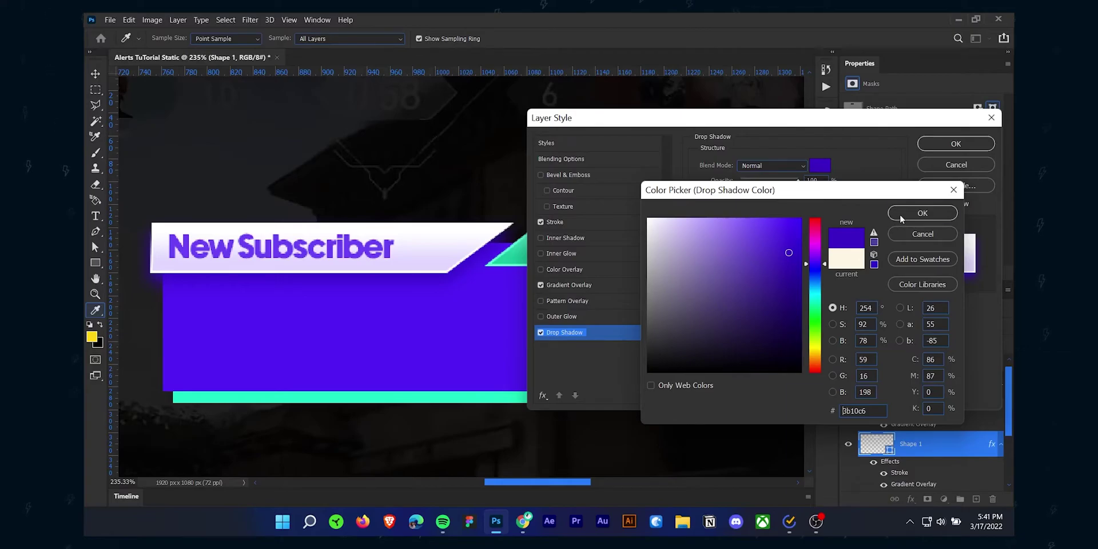
click(923, 212)
click(932, 147)
Nudge the New Subscriber heading 2 px left to X 764.32 px
scroll(515, 309, down, 2)
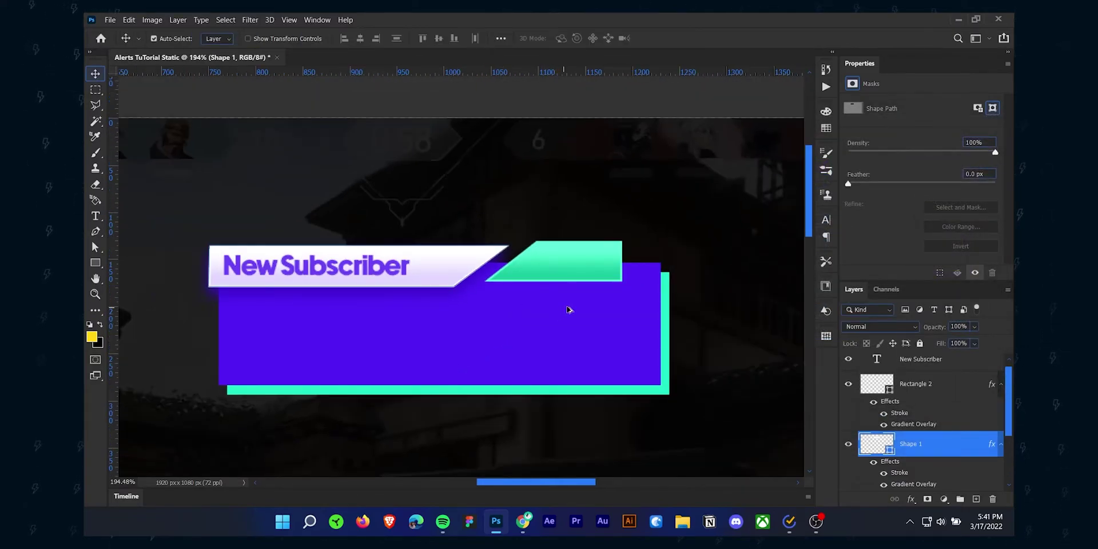
scroll(572, 309, up, 1)
scroll(647, 347, down, 3)
scroll(580, 343, up, 4)
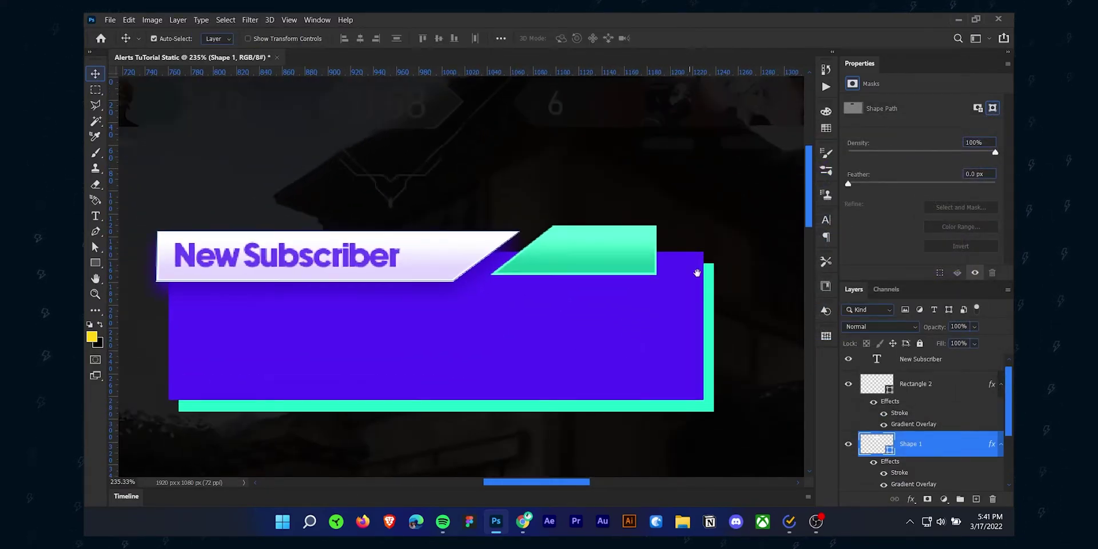
mouse_move(699, 238)
mouse_down()
mouse_move(657, 231)
mouse_move(680, 231)
mouse_up()
scroll(309, 289, up, 3)
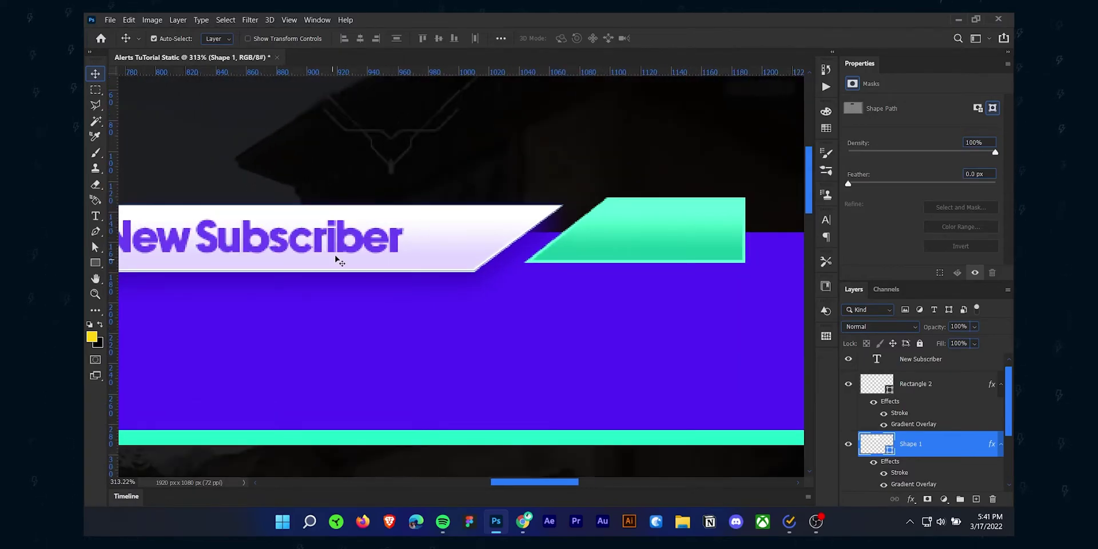
click(343, 247)
drag(320, 304, 416, 309)
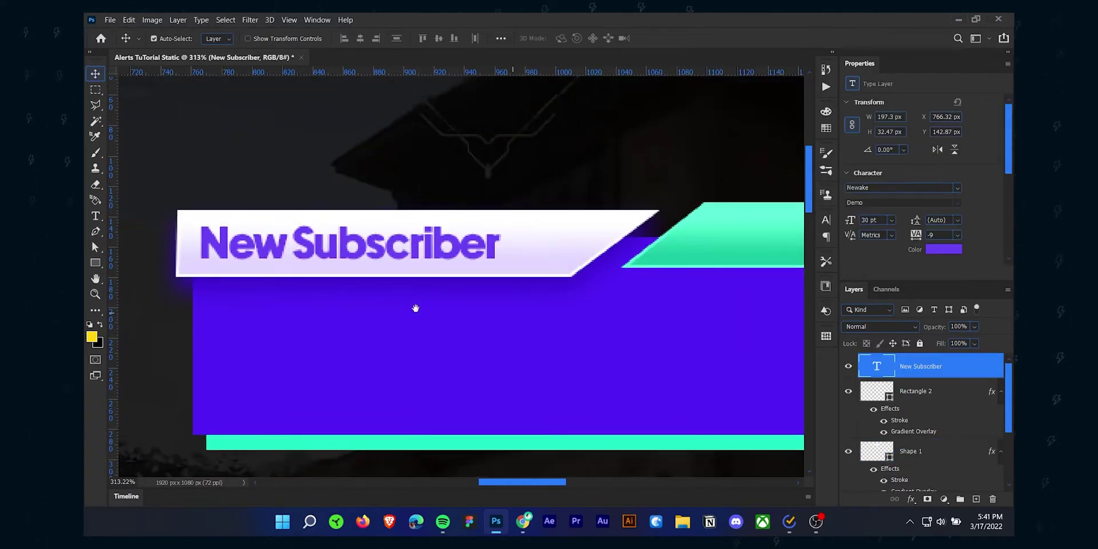
drag(315, 248, 313, 248)
drag(632, 236, 512, 248)
drag(736, 227, 681, 238)
scroll(337, 252, down, 4)
drag(330, 225, 365, 202)
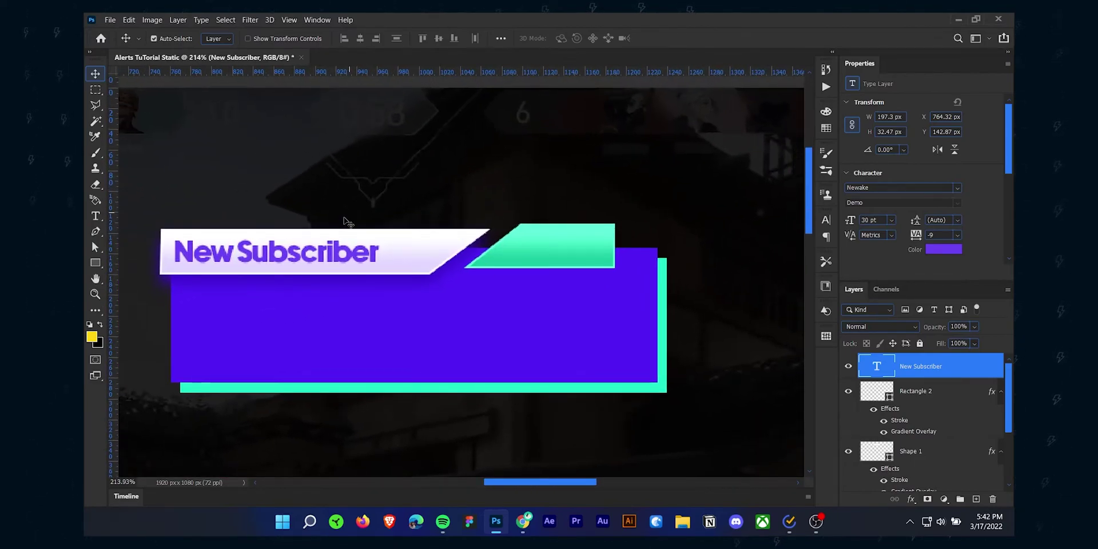
Set the heading in Poppins Bold, with 'Subscriber' in Poppins Medium
double_click(248, 252)
click(246, 254)
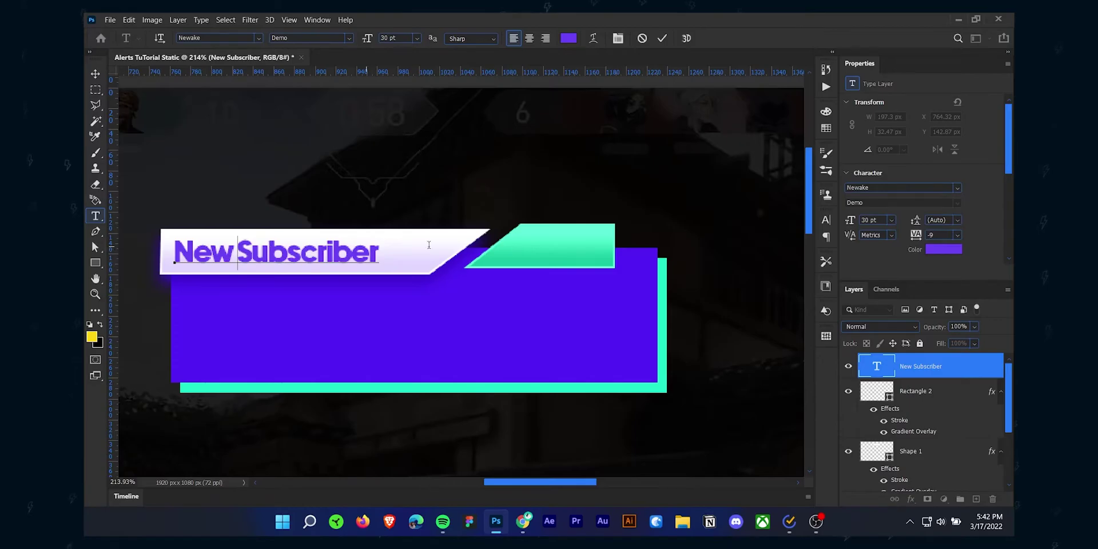
key(ctrl+a)
click(878, 186)
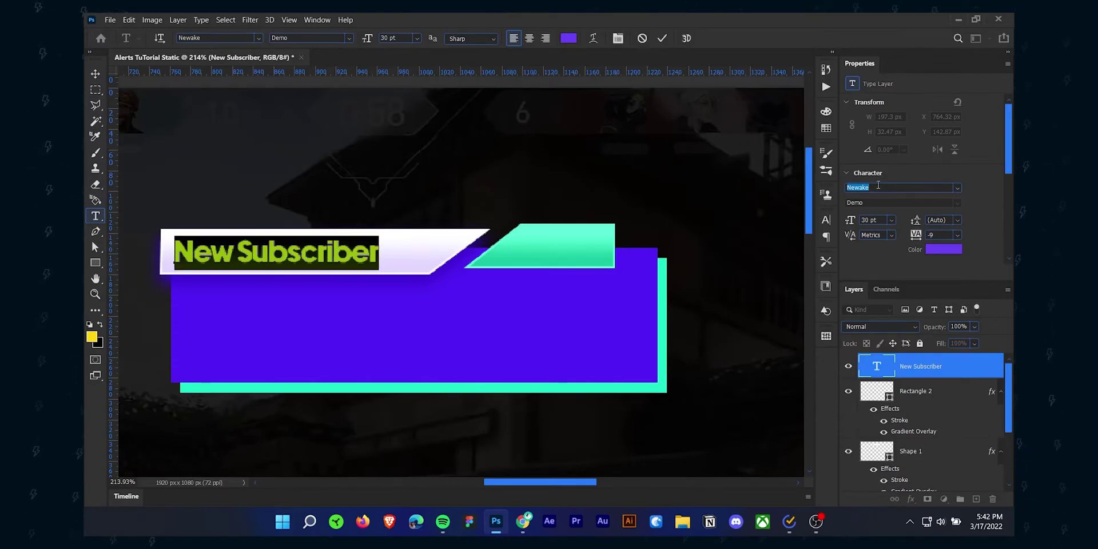
text(Poppins)
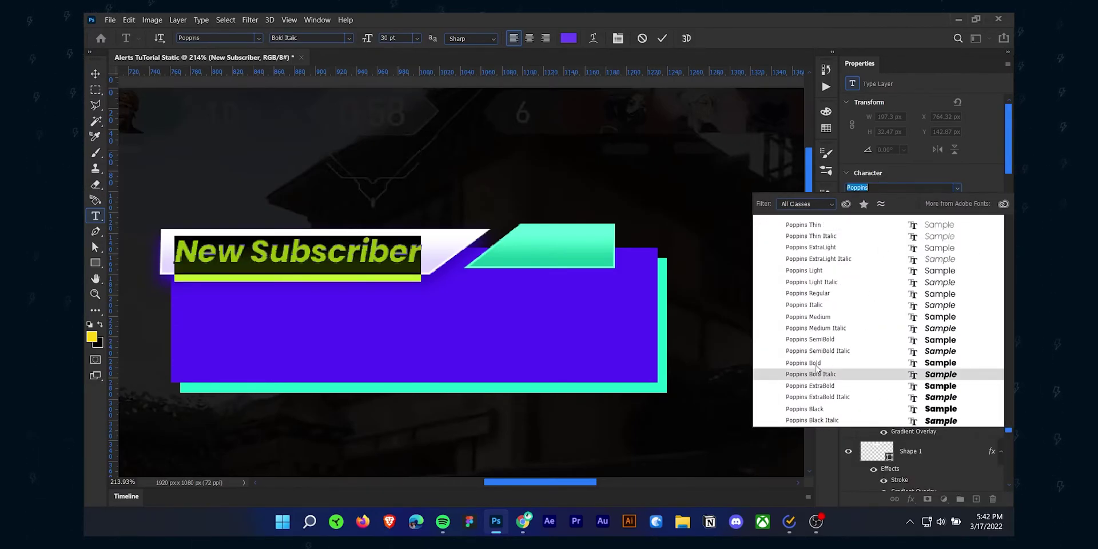
click(816, 366)
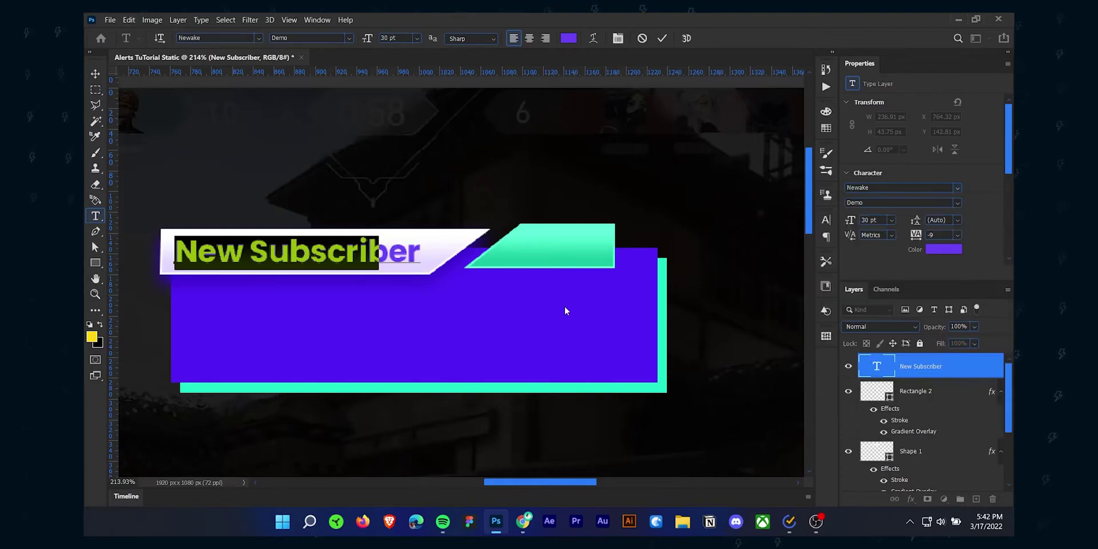
drag(253, 249, 421, 251)
click(253, 248)
click(901, 202)
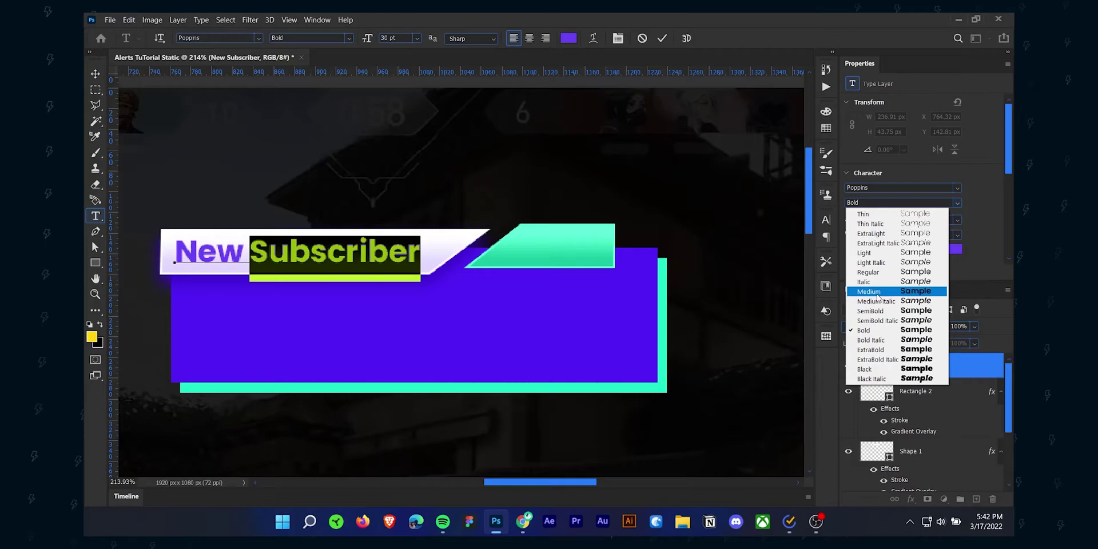
click(913, 292)
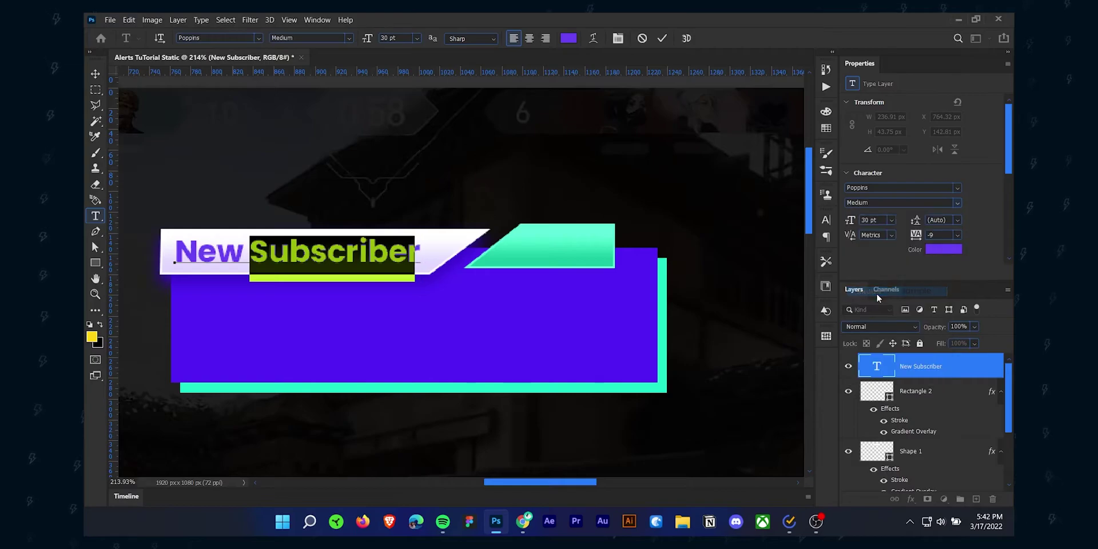
click(662, 38)
key(v)
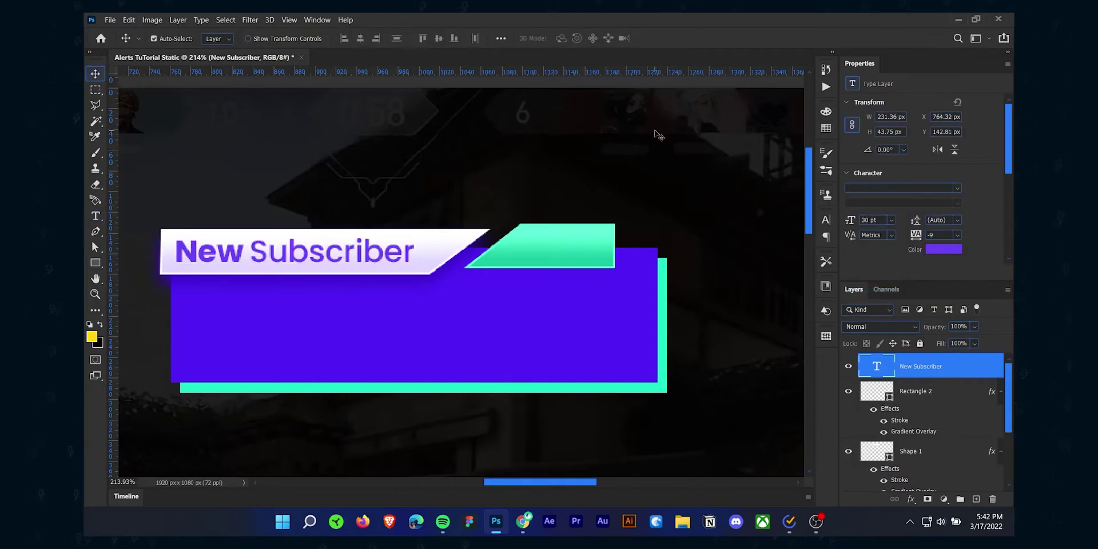
Tighten the heading's letter spacing to -15, then to -33
double_click(364, 257)
click(938, 235)
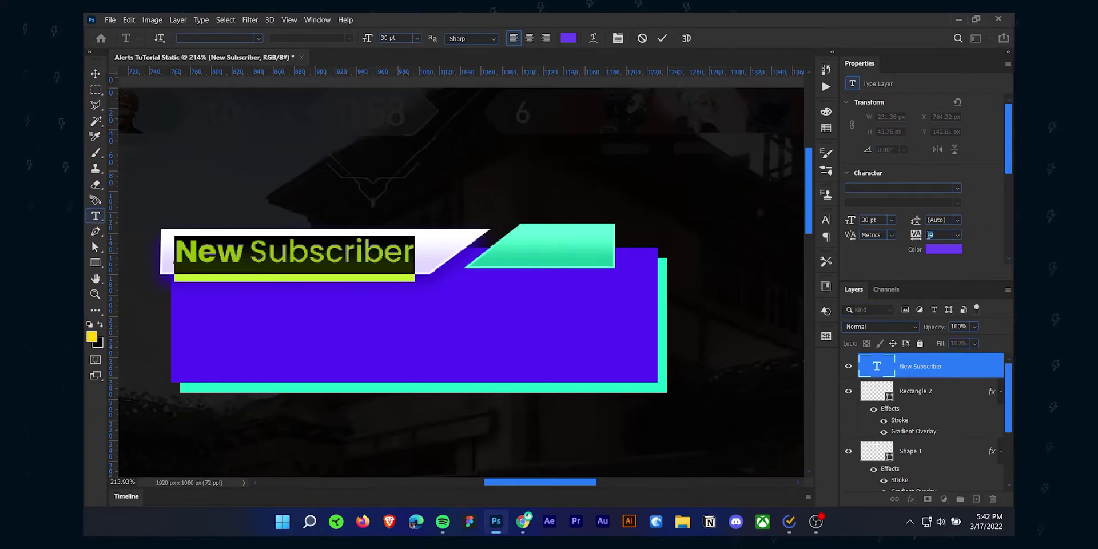
text(-15)
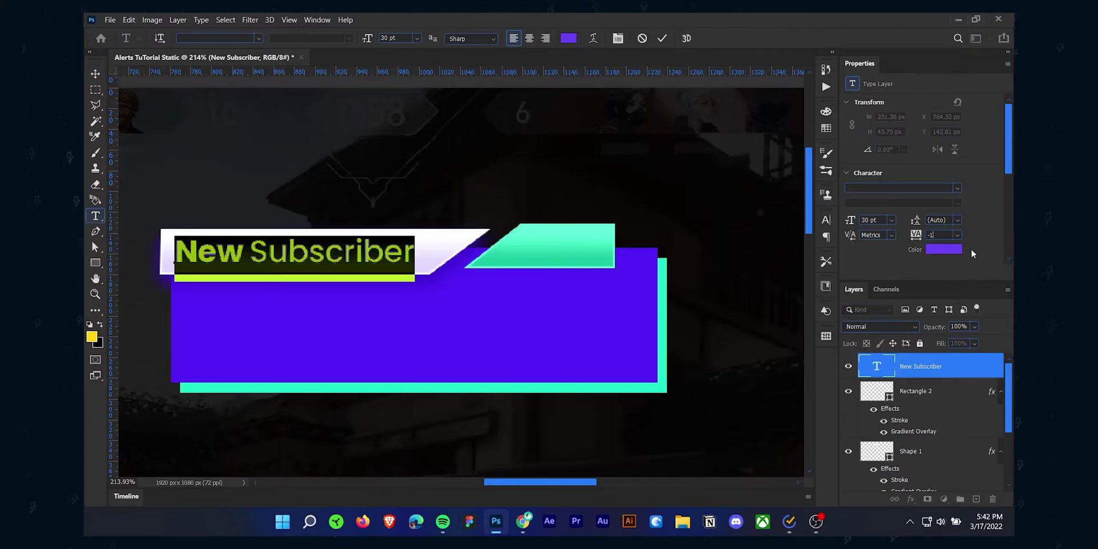
key(Return)
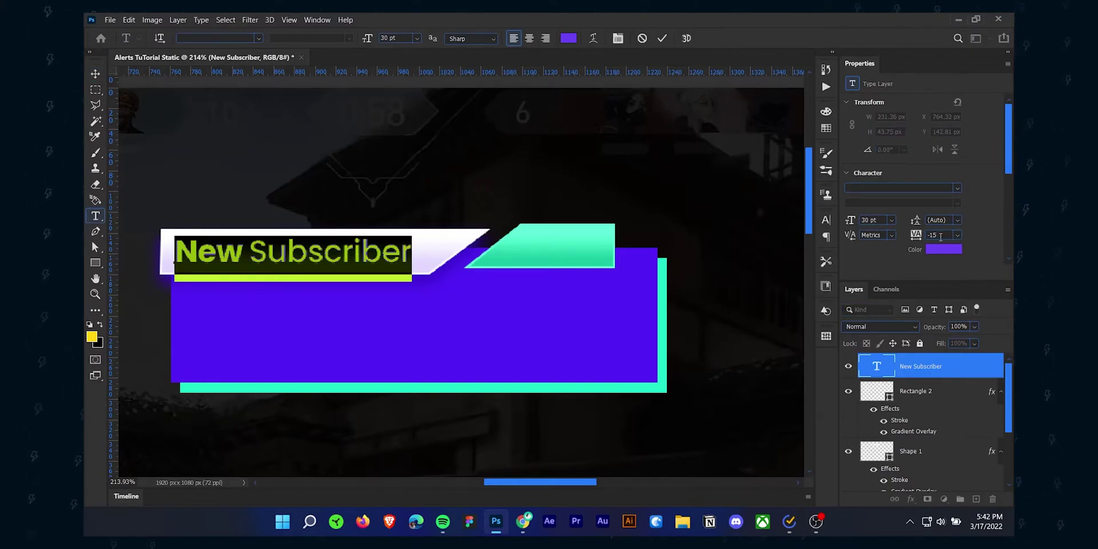
click(931, 235)
key(Return)
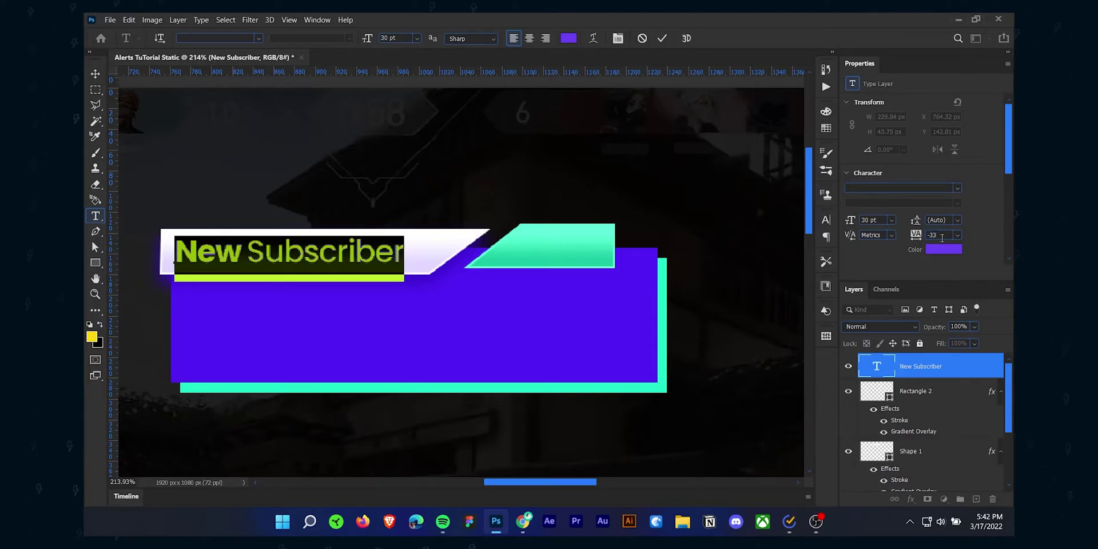
click(663, 38)
key(v)
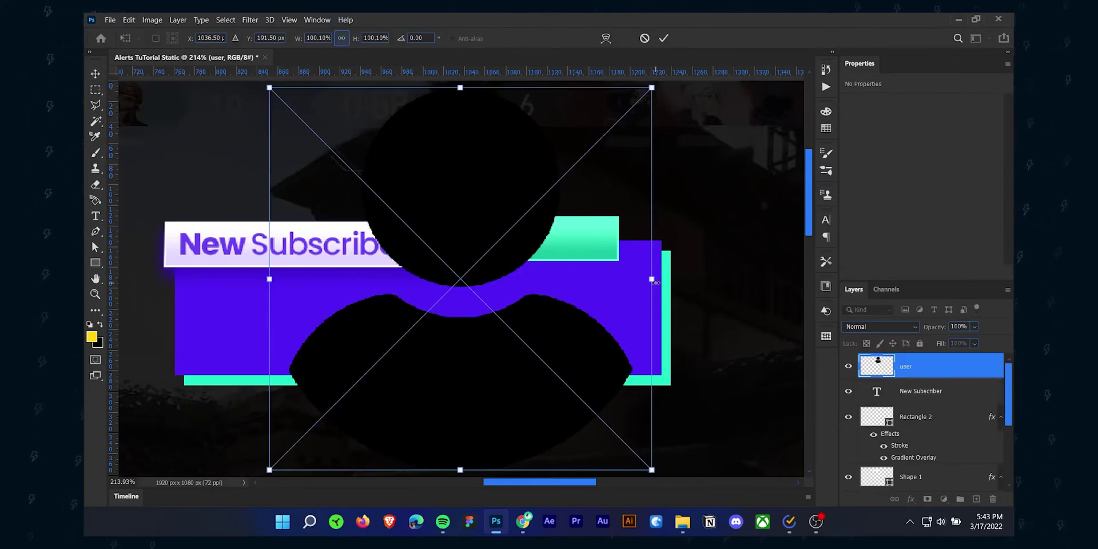
Scale the user icon down to about 29×33 px and centre it on the mint tab
drag(654, 279, 375, 273)
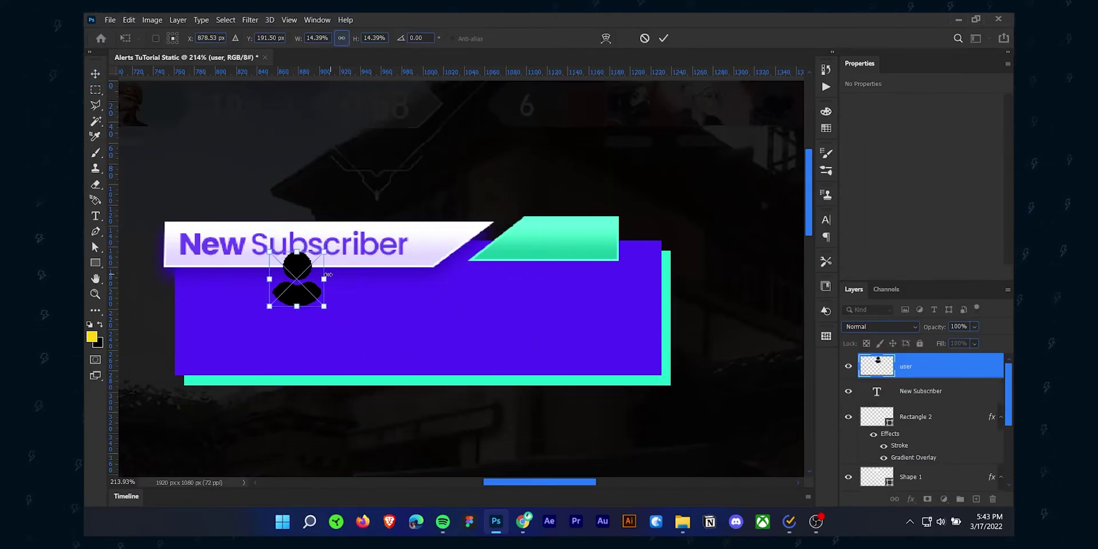
drag(309, 278, 579, 246)
drag(570, 250, 558, 246)
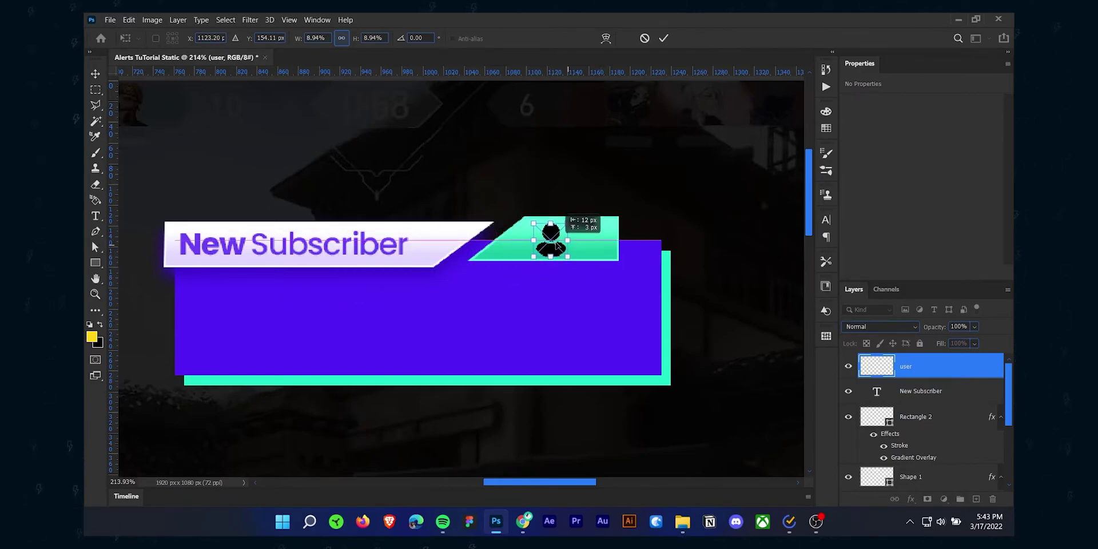
click(664, 38)
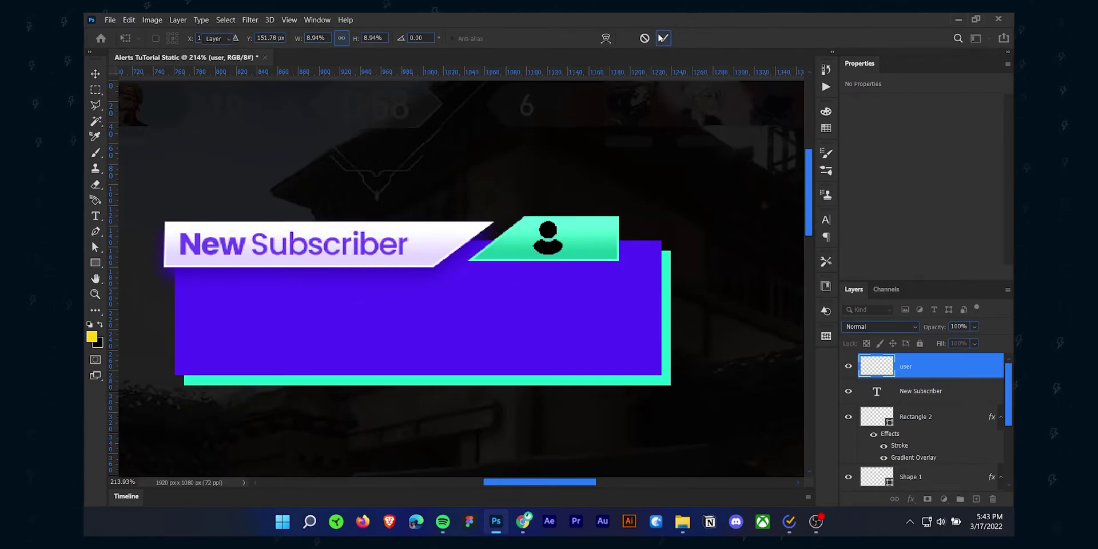
click(662, 143)
scroll(613, 234, up, 2)
drag(519, 273, 478, 259)
scroll(483, 280, up, 2)
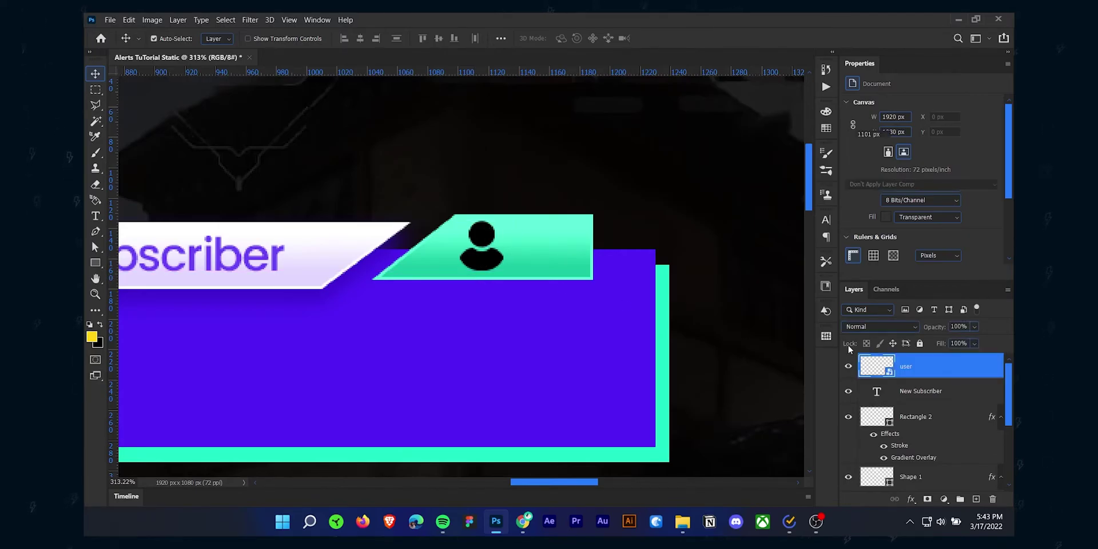
drag(712, 303, 583, 317)
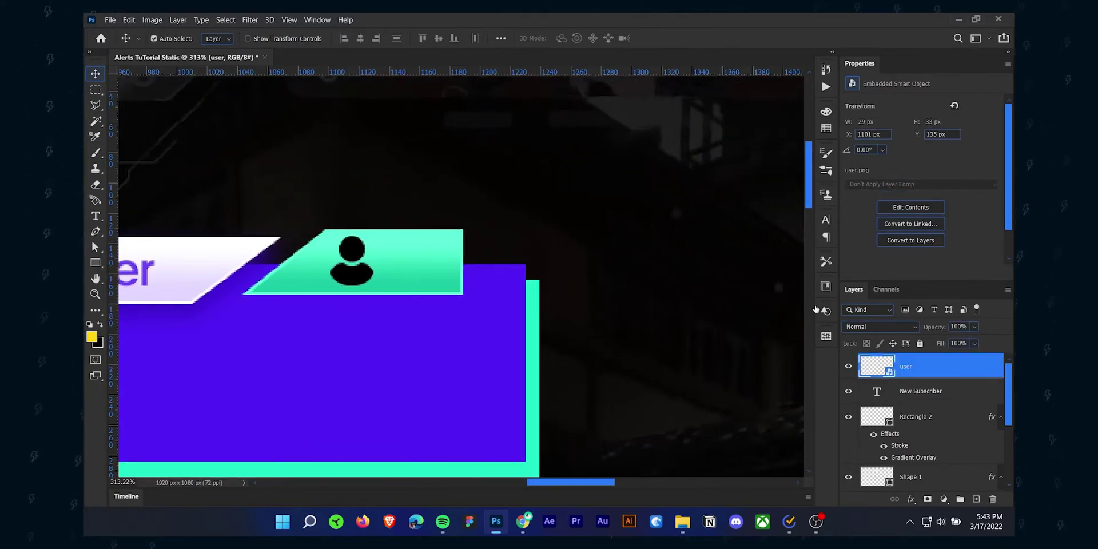
Add a Gradient Overlay to the user icon with mint and teal stops sampled from the banner
double_click(981, 365)
click(572, 288)
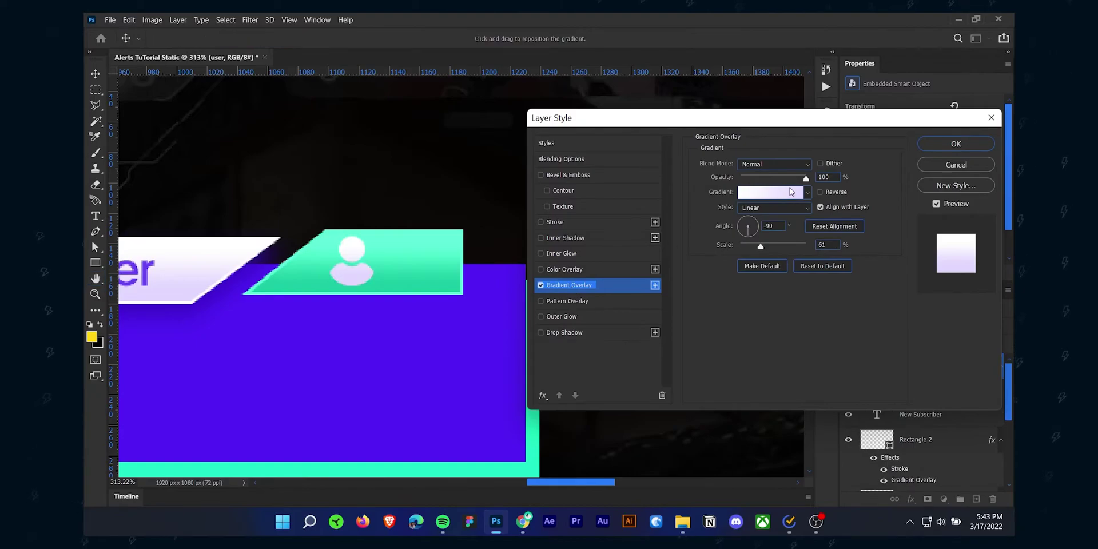
click(792, 192)
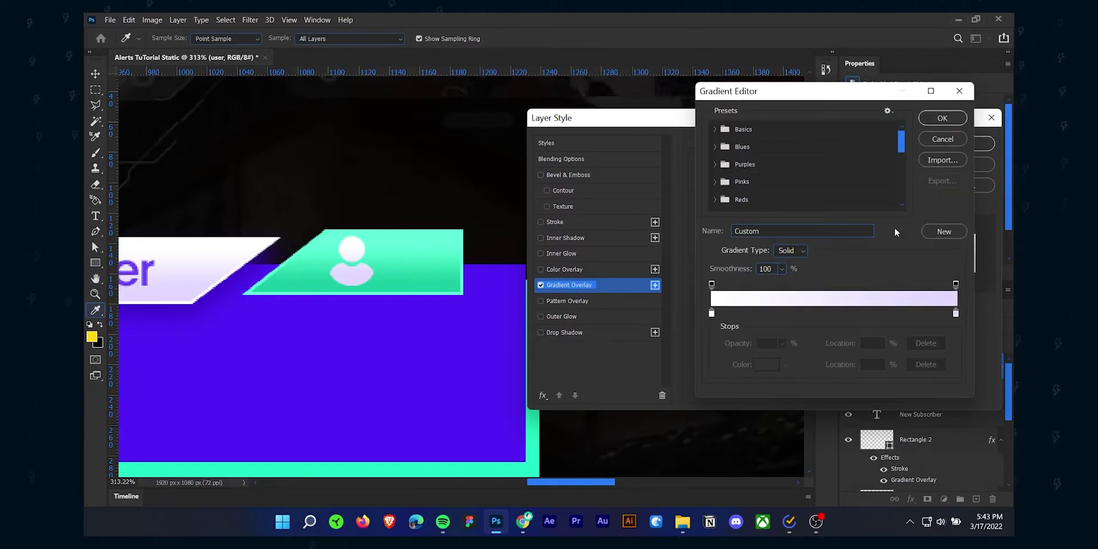
double_click(711, 315)
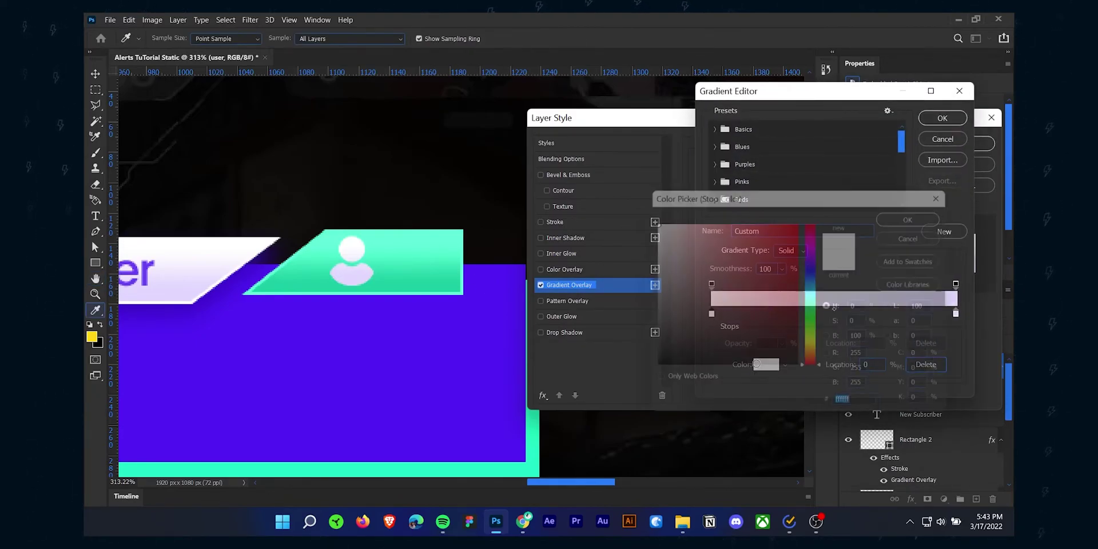
click(421, 231)
key(Return)
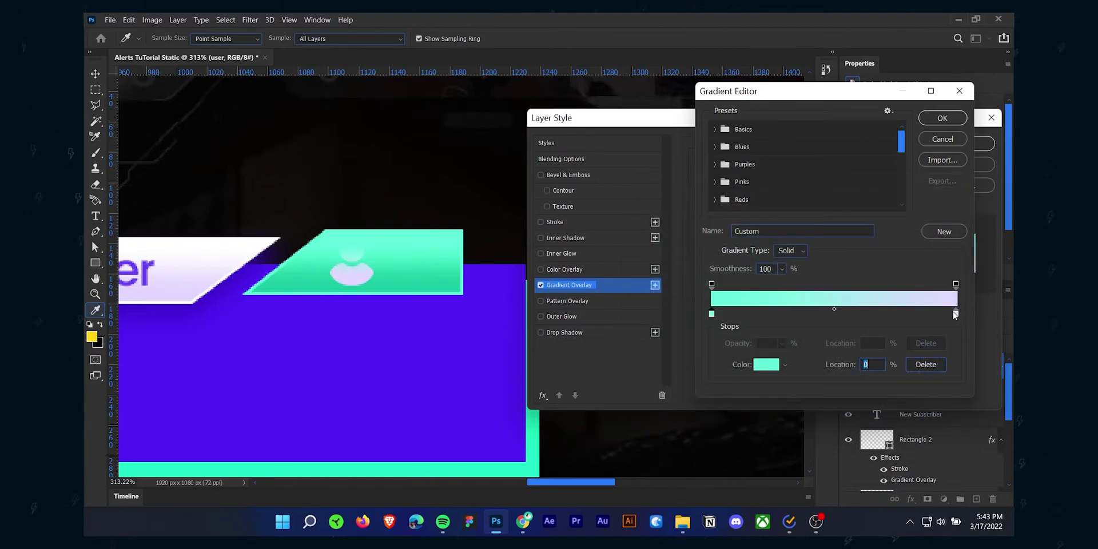
click(769, 369)
click(435, 251)
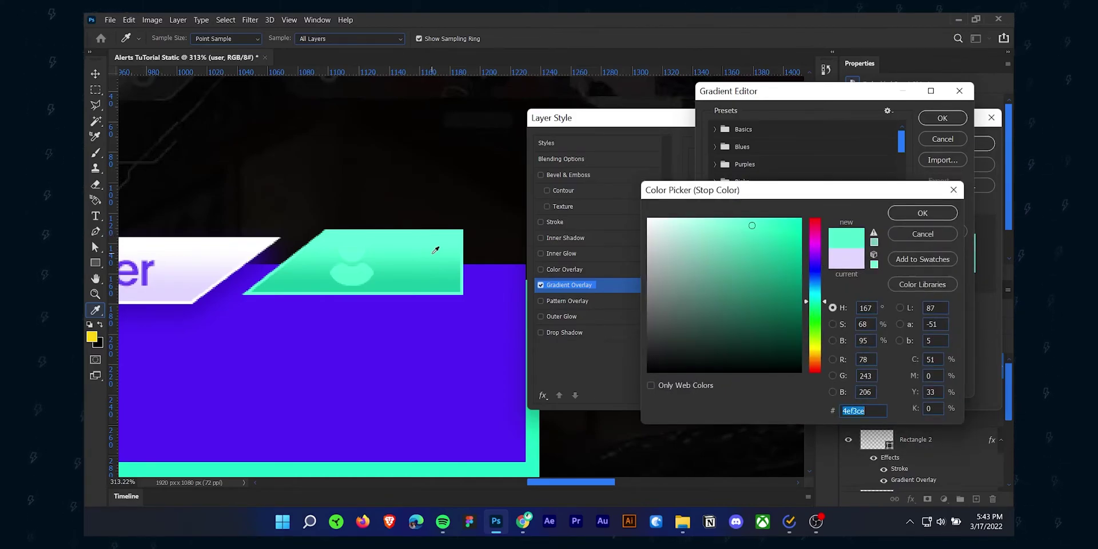
click(896, 217)
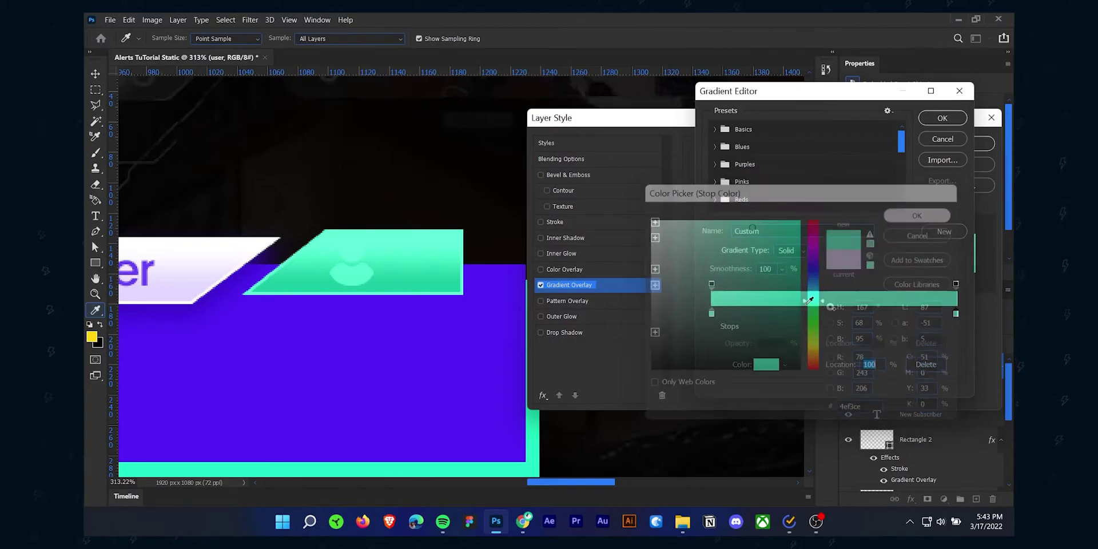
Change the gradient stops to white and pale mint 95f9e3, and accept the gradient
click(771, 369)
drag(693, 230, 639, 199)
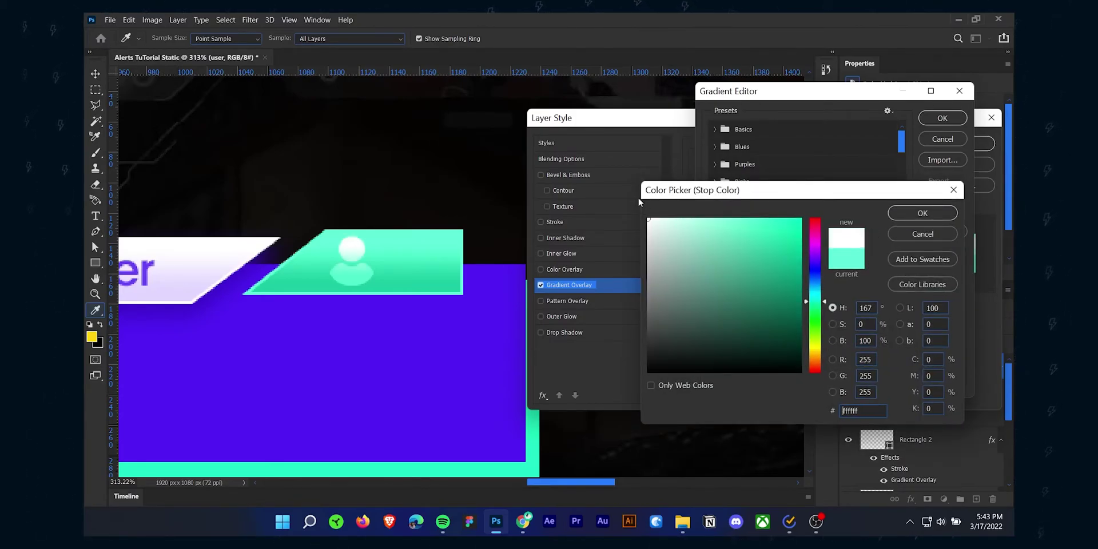
click(938, 218)
double_click(957, 315)
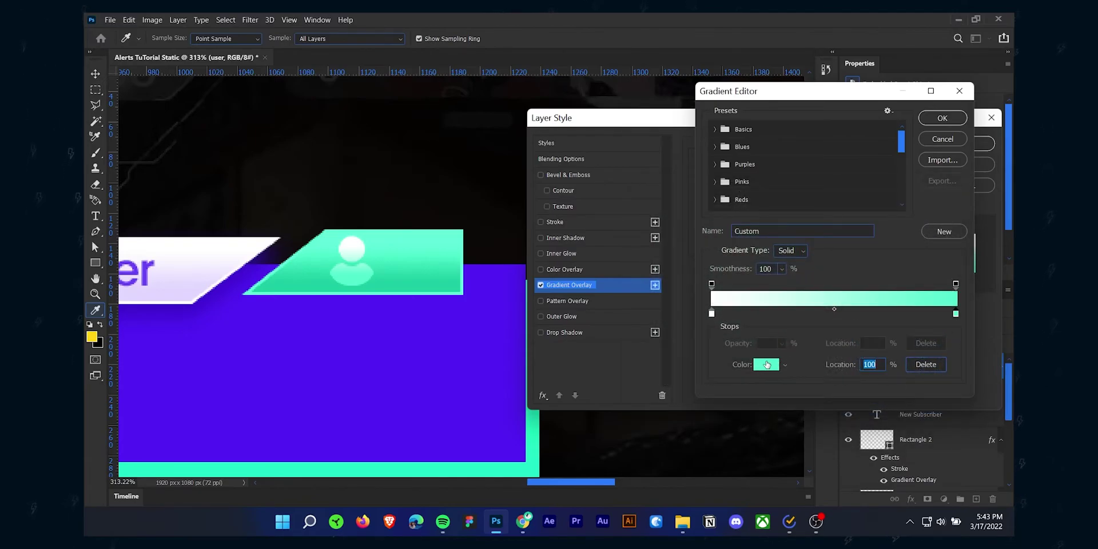
click(709, 222)
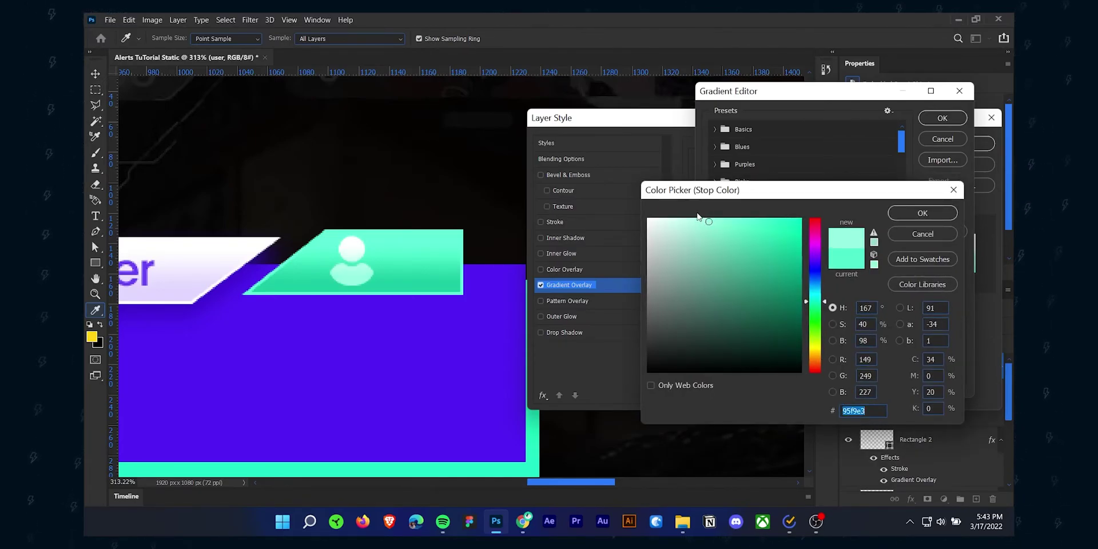
click(938, 213)
click(941, 118)
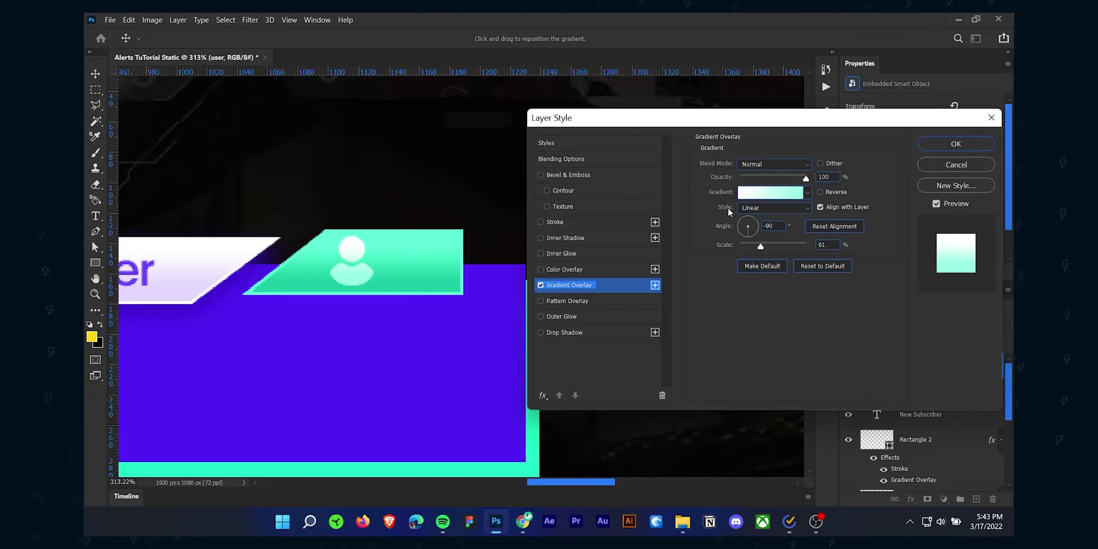
Add a 1 px inside Stroke in pale mint d7fff6 and apply the layer style
click(558, 223)
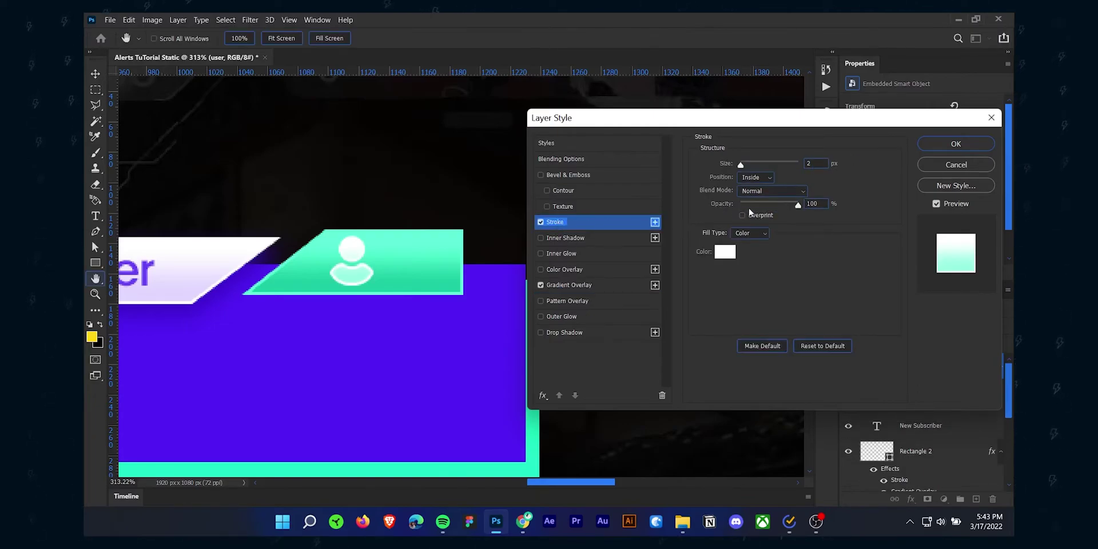
drag(815, 164, 790, 163)
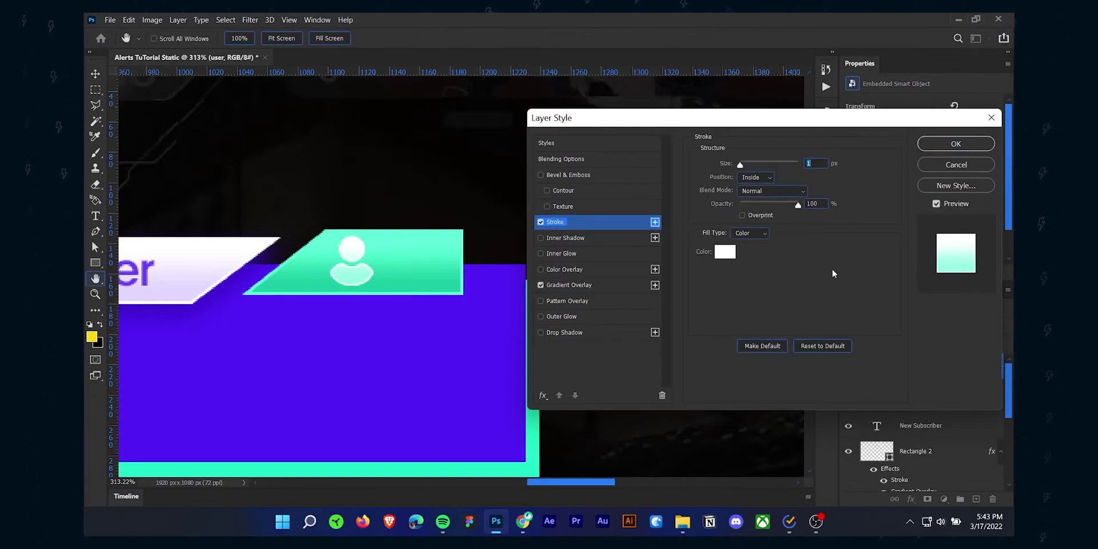
click(724, 252)
click(400, 275)
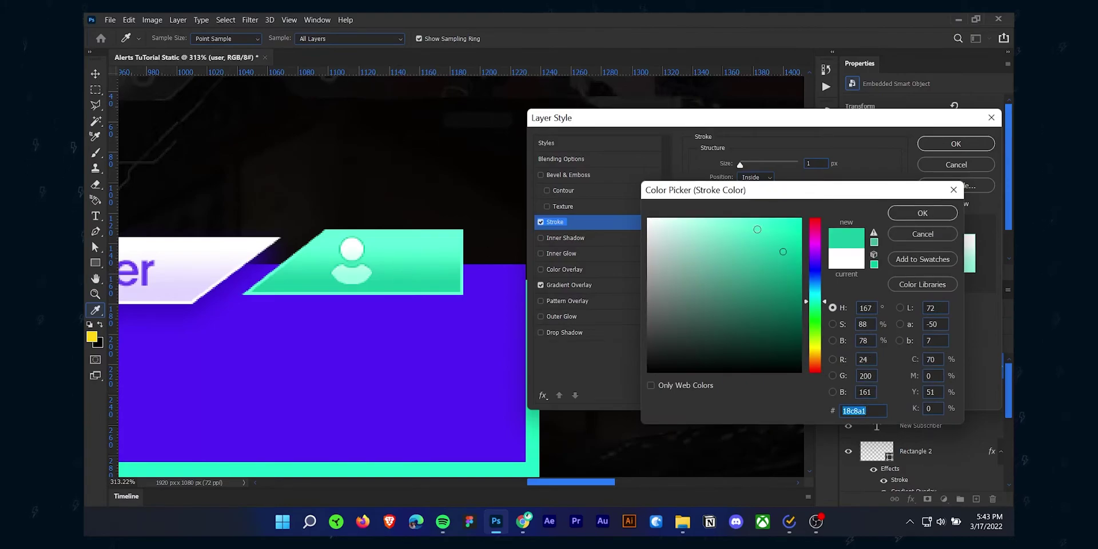
drag(757, 229, 670, 199)
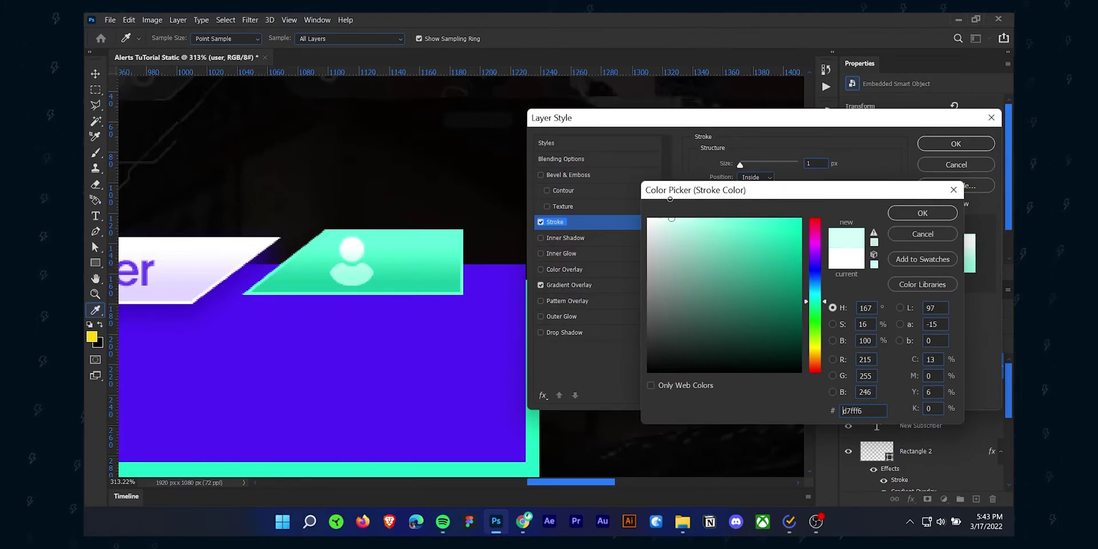
click(921, 213)
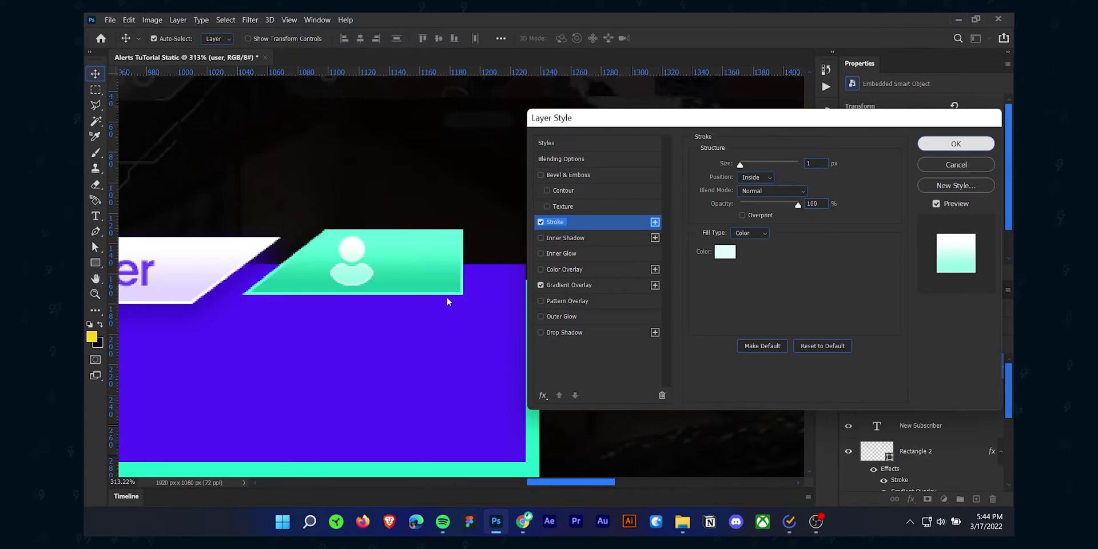
key(Return)
scroll(355, 277, up, 2)
Alt-drag copies of the user icon to the right, fading them to 63% and 34% opacity
drag(354, 276, 411, 273)
click(366, 276)
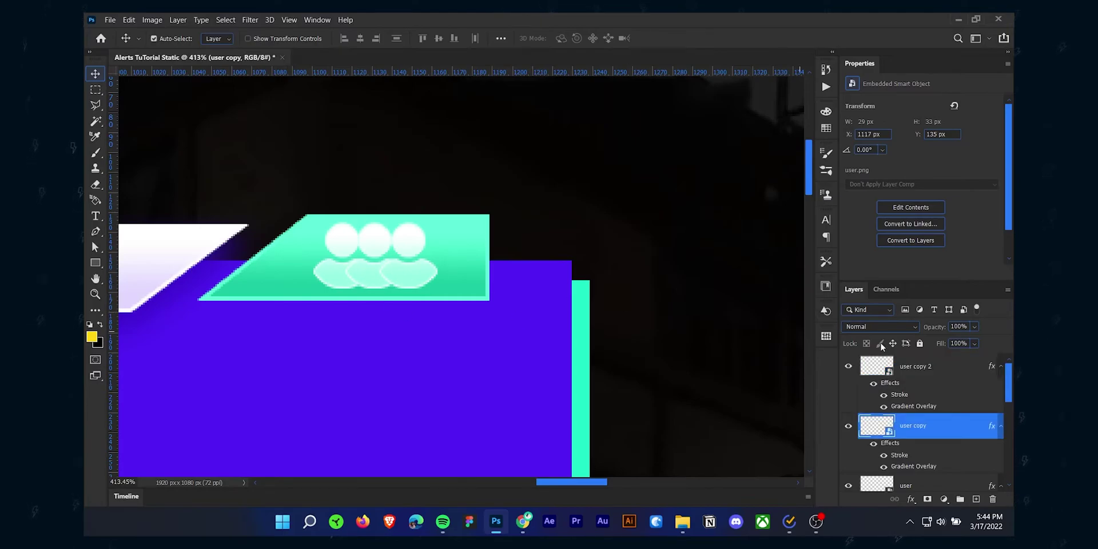
mouse_move(973, 327)
mouse_down()
mouse_move(934, 341)
mouse_move(968, 342)
mouse_up()
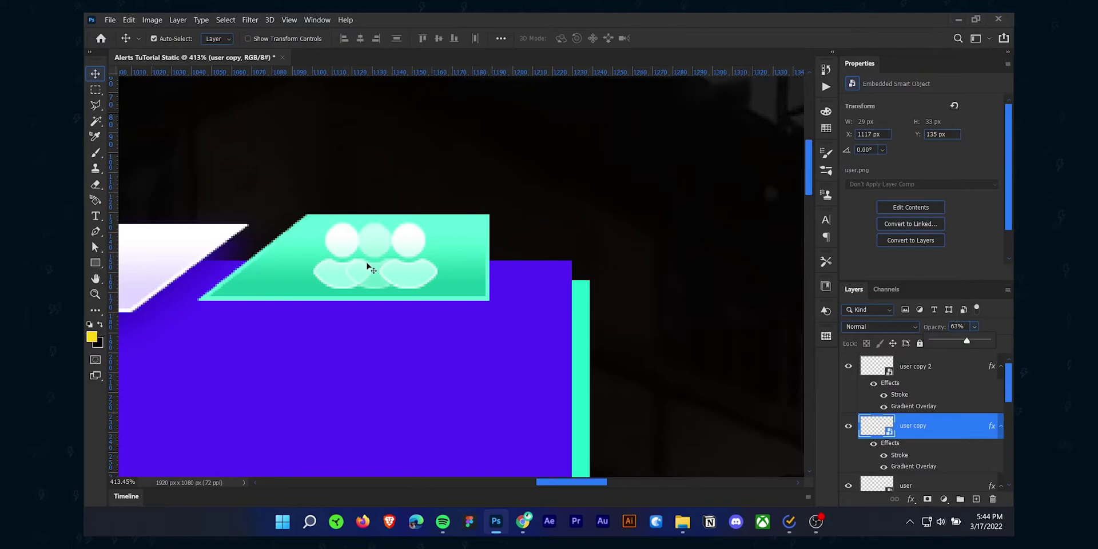
click(418, 281)
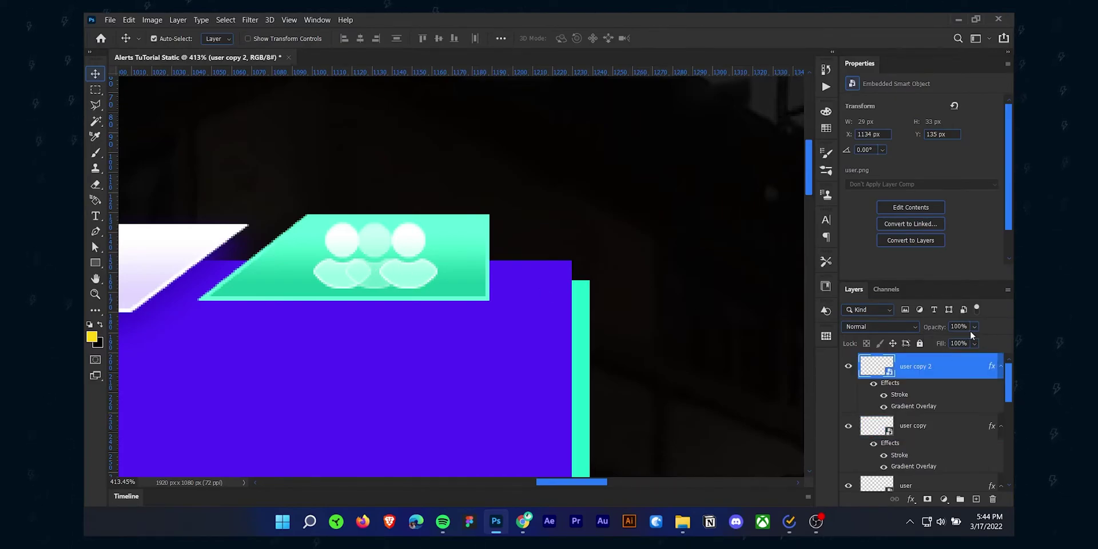
drag(973, 327, 953, 343)
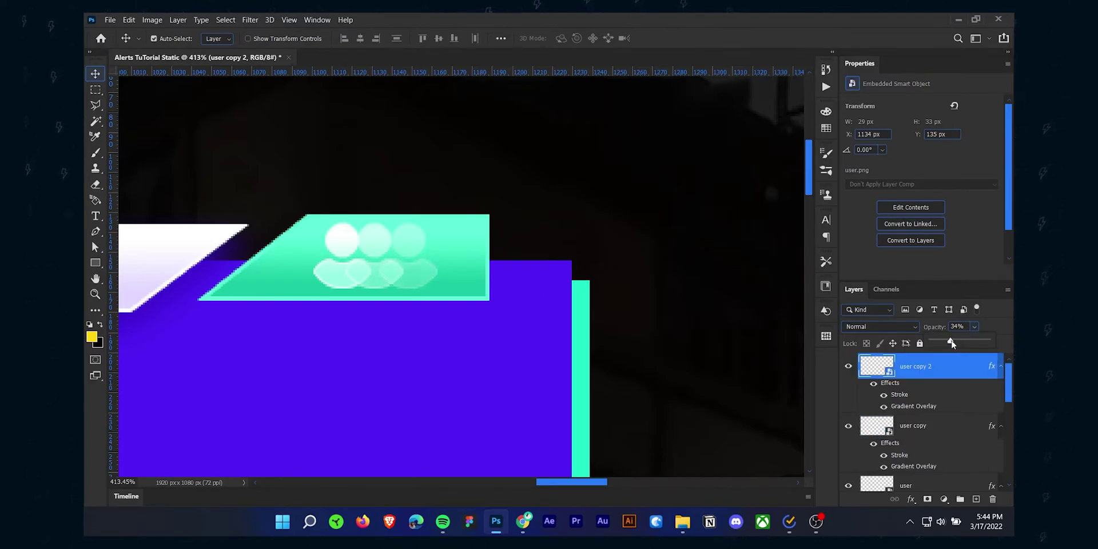
Convert the purple panel to a smart object and add monochromatic Gaussian noise at about 3.44%
click(719, 337)
scroll(552, 355, down, 7)
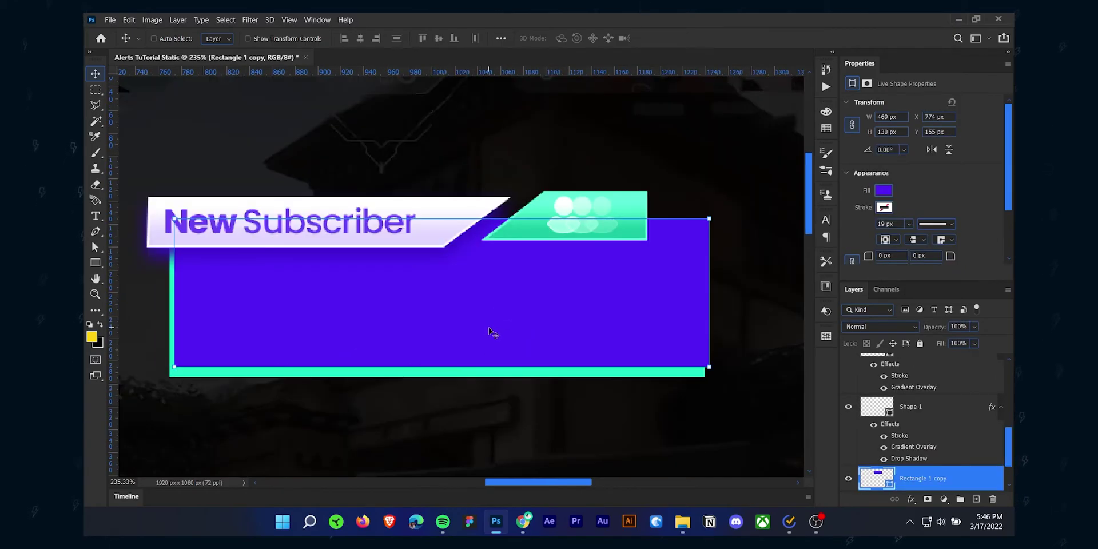
click(249, 20)
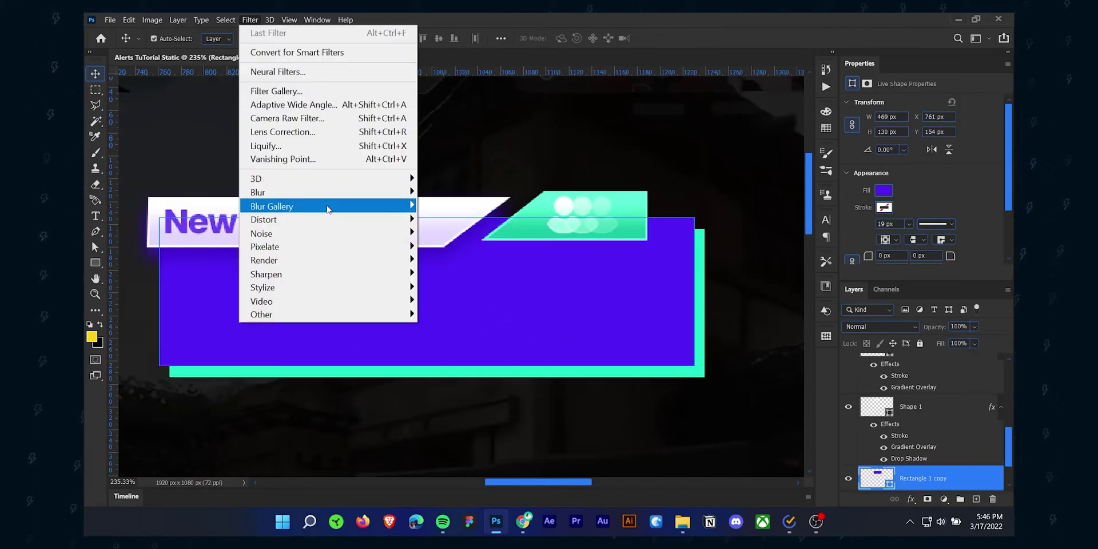
mouse_move(377, 233)
click(442, 233)
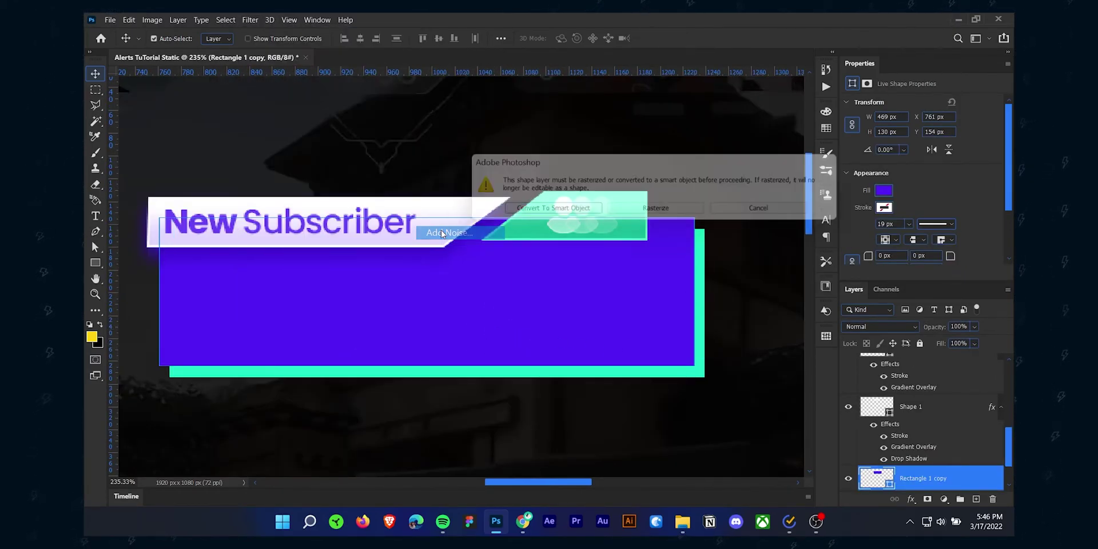
click(553, 207)
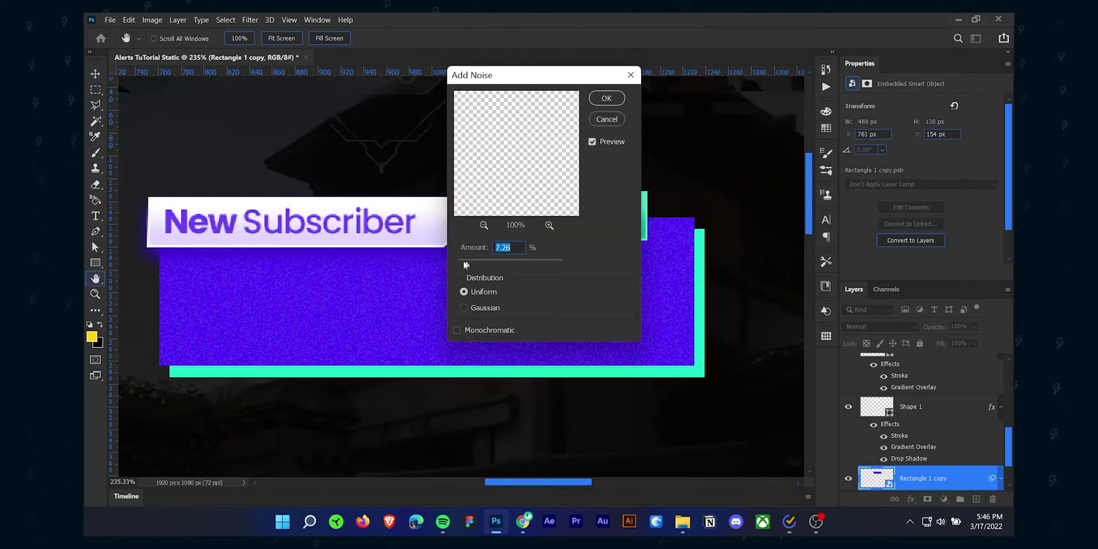
click(464, 309)
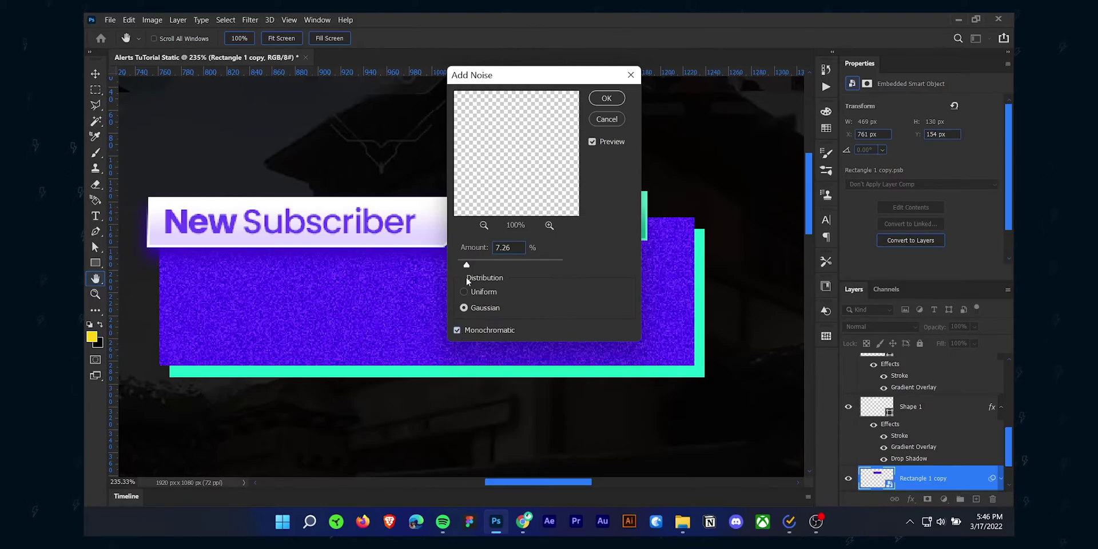
drag(464, 265, 462, 265)
Apply the Add Noise filter to the purple banner panel
click(606, 100)
key(v)
scroll(422, 309, down, 3)
scroll(417, 297, up, 3)
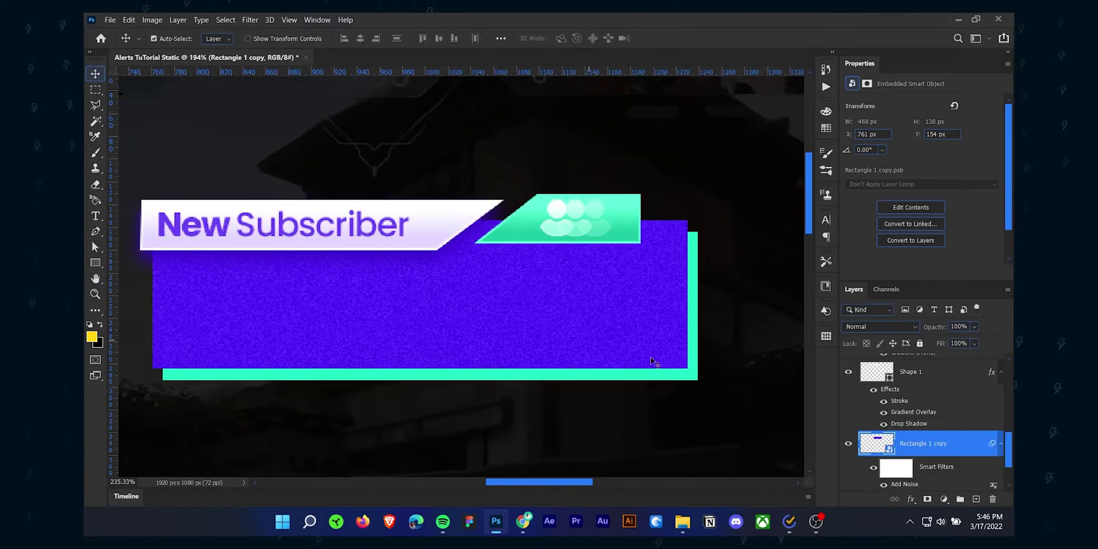
Add a new empty layer and set up a soft round brush of about 91 px
click(982, 500)
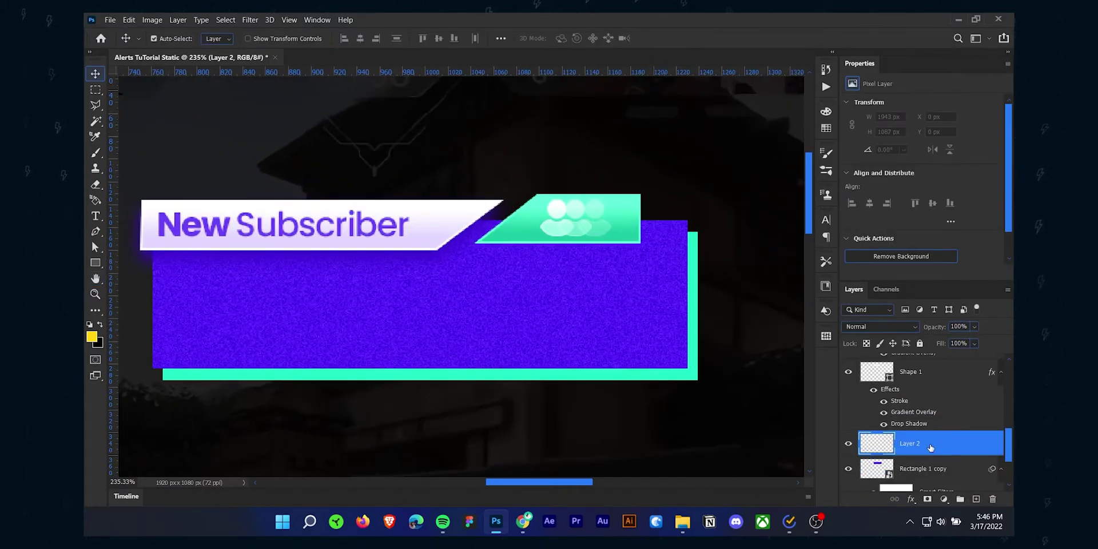
key(b)
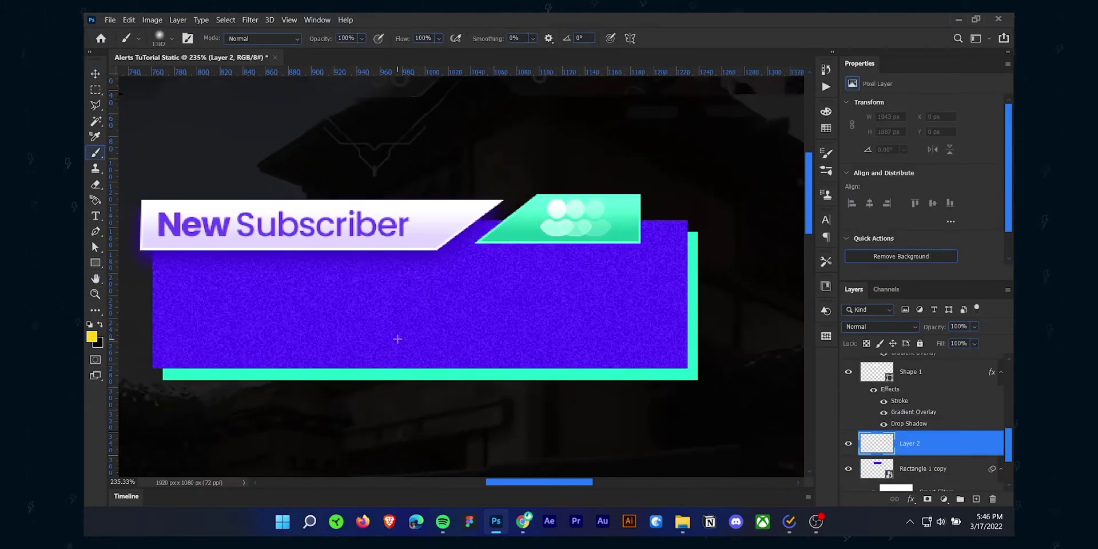
right_click(351, 284)
click(326, 286)
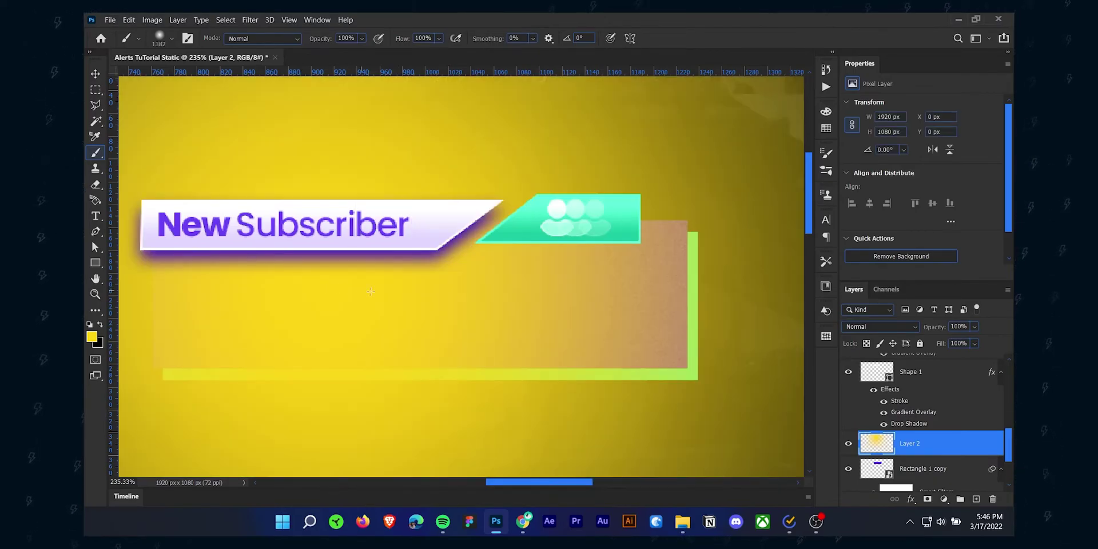
key(ctrl+z)
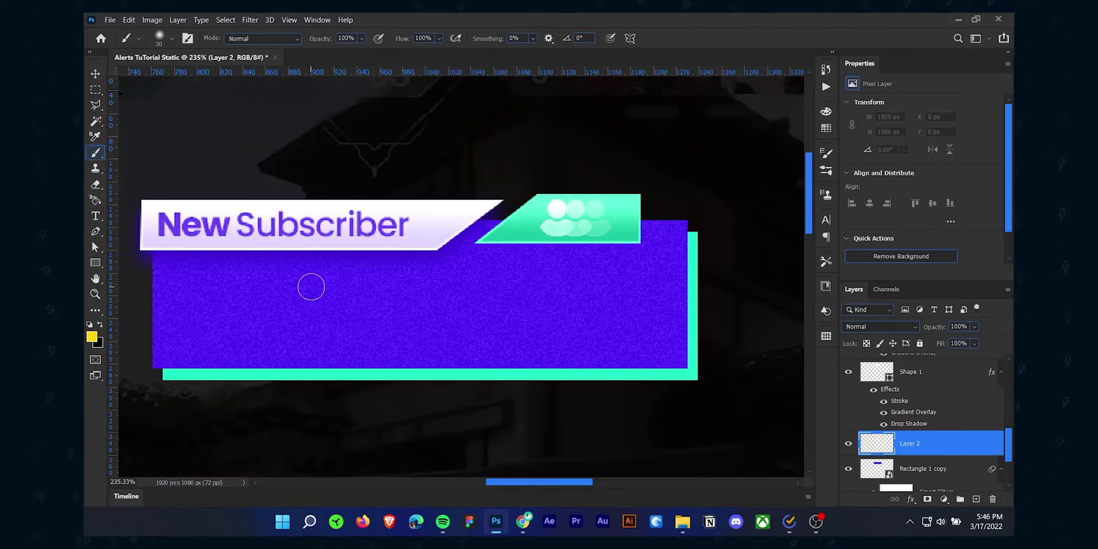
right_click(311, 284)
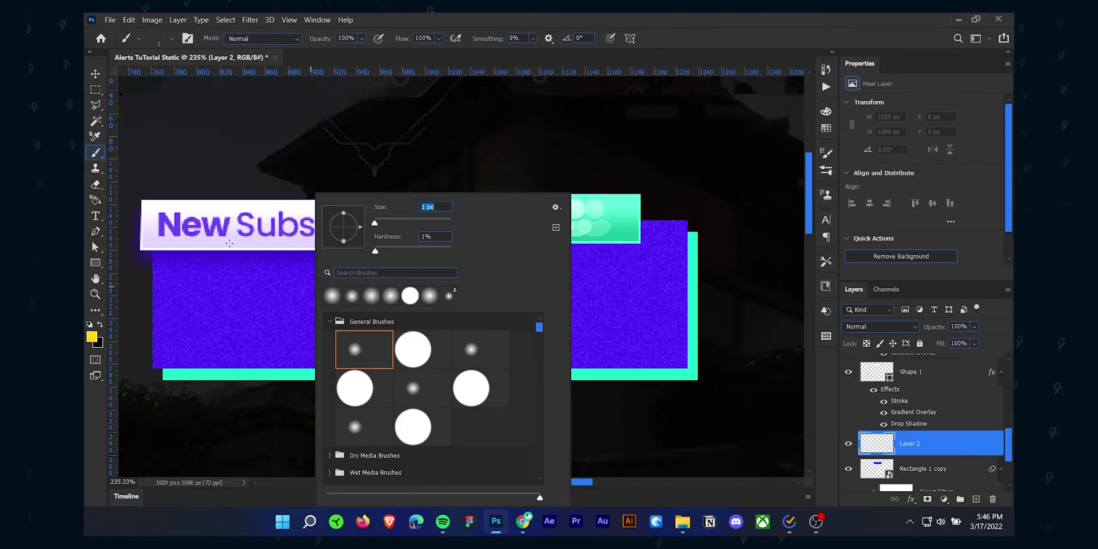
click(388, 221)
mouse_move(209, 297)
alt+mouse_down()
mouse_move(246, 298)
mouse_move(236, 311)
mouse_move(246, 312)
alt+mouse_up()
scroll(331, 353, down, 3)
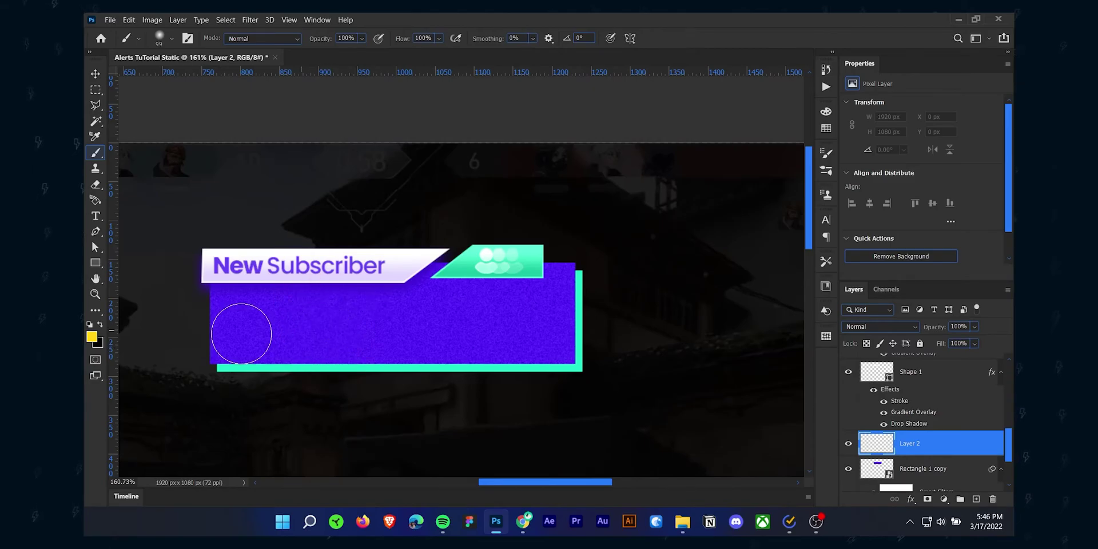
Set the foreground to white ffffff and paint a soft spot on the panel's right edge
click(92, 337)
text(ffffff)
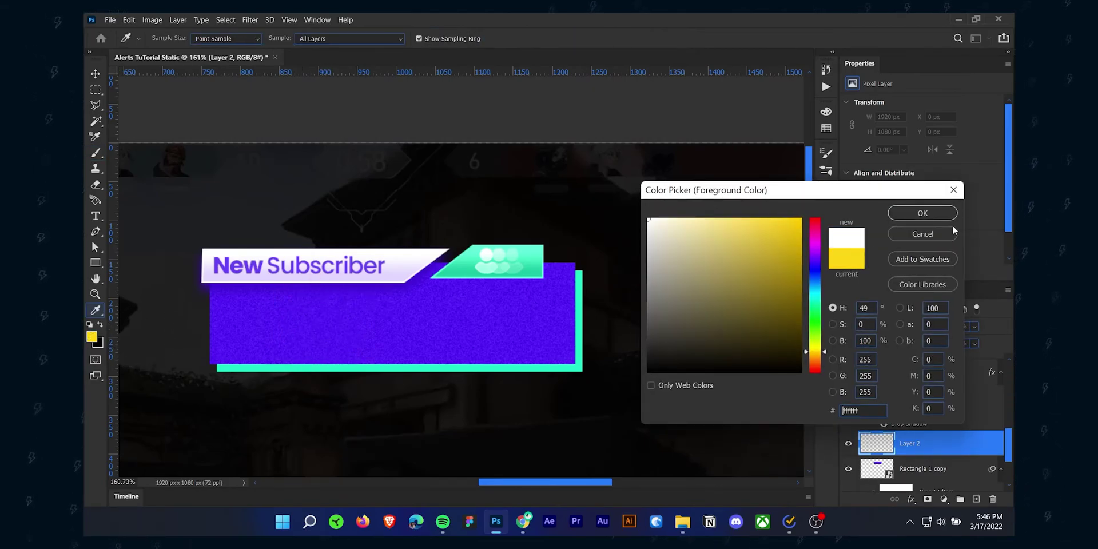
click(922, 212)
key(b)
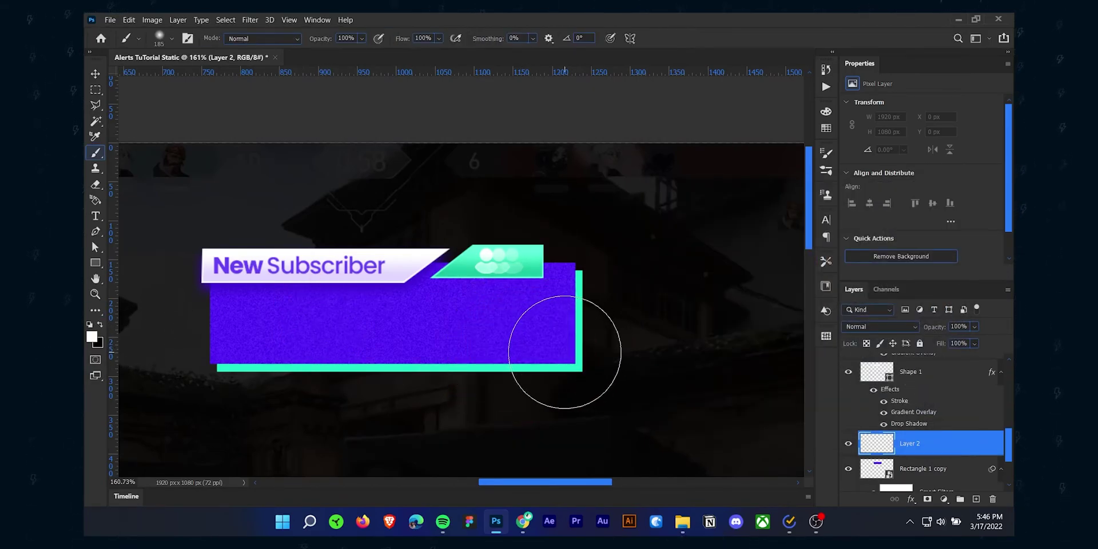
click(564, 352)
Clip Layer 2 to the banner panel and paint more soft white glow in the corner
scroll(945, 428, down, 2)
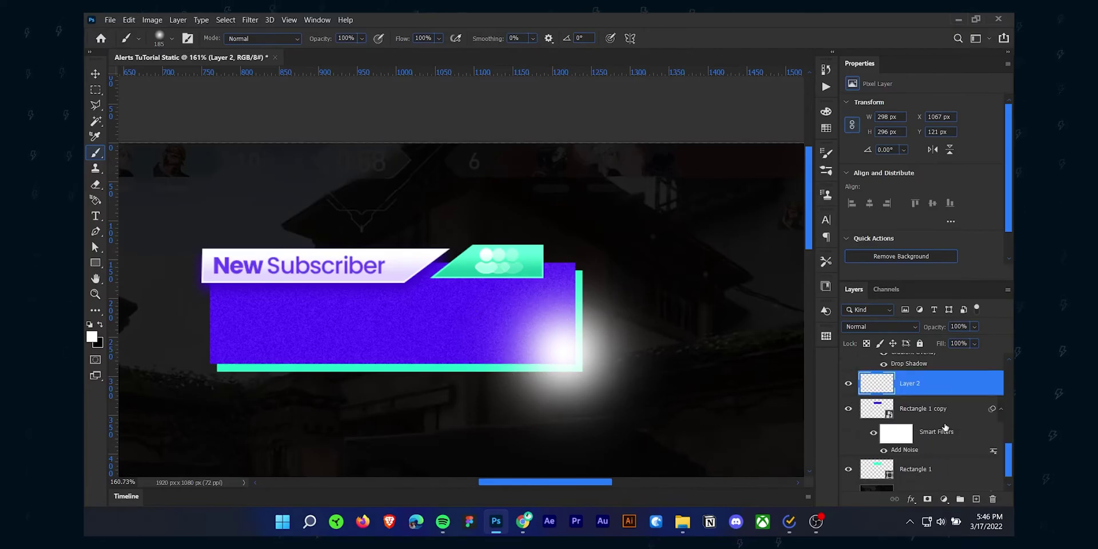
right_click(956, 391)
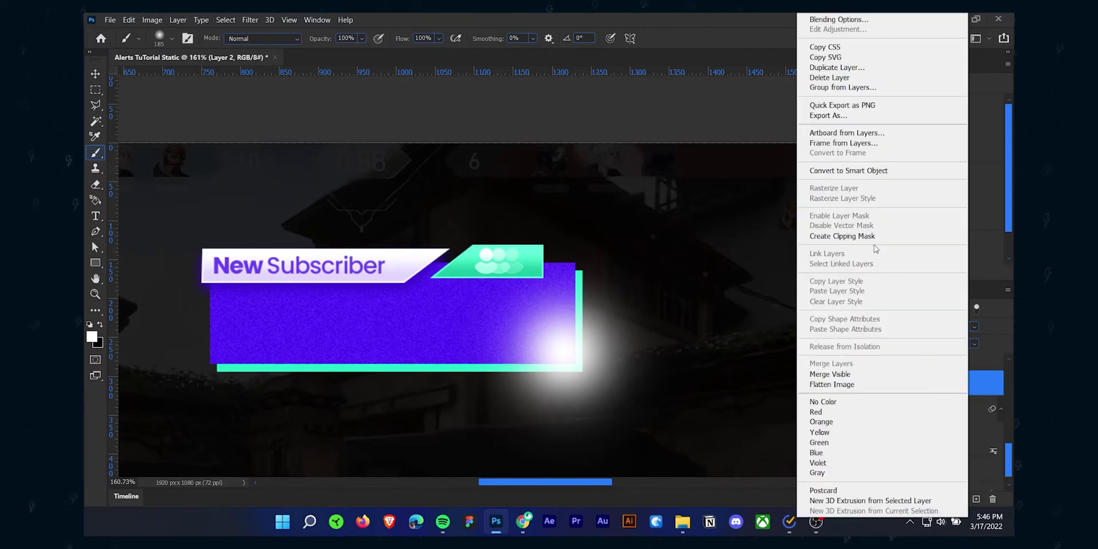
click(873, 236)
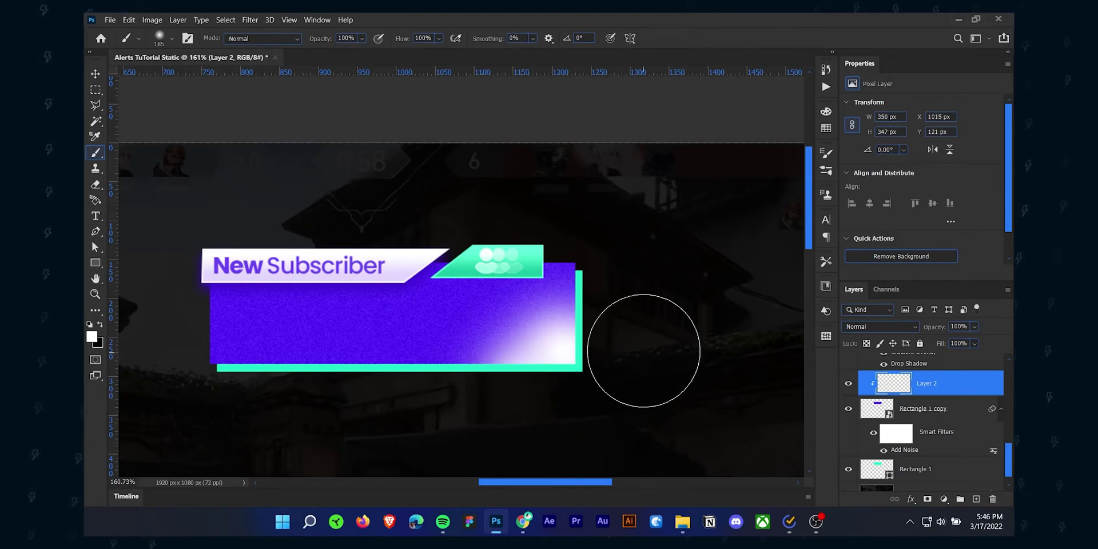
click(651, 324)
click(503, 437)
click(637, 337)
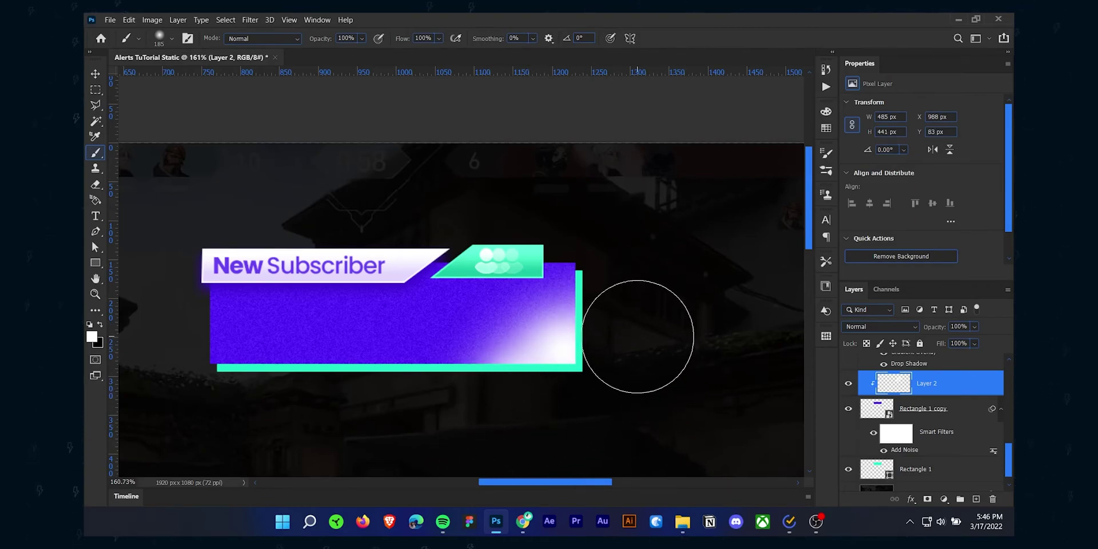
Extend the glow down and left, and set Layer 2's blend mode to Soft Light
mouse_move(638, 336)
mouse_down()
mouse_move(643, 422)
mouse_move(500, 435)
mouse_up()
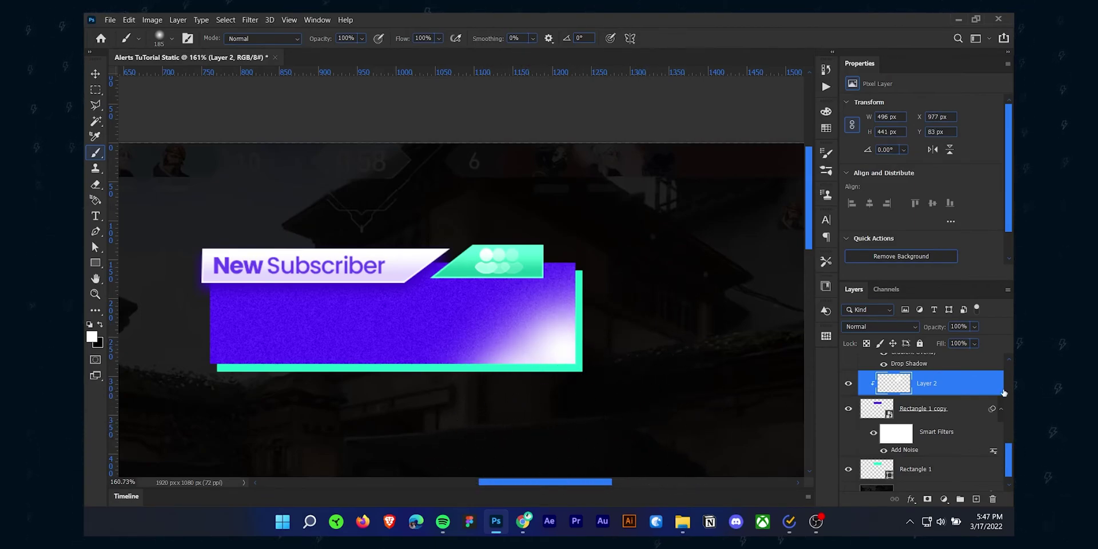
click(880, 326)
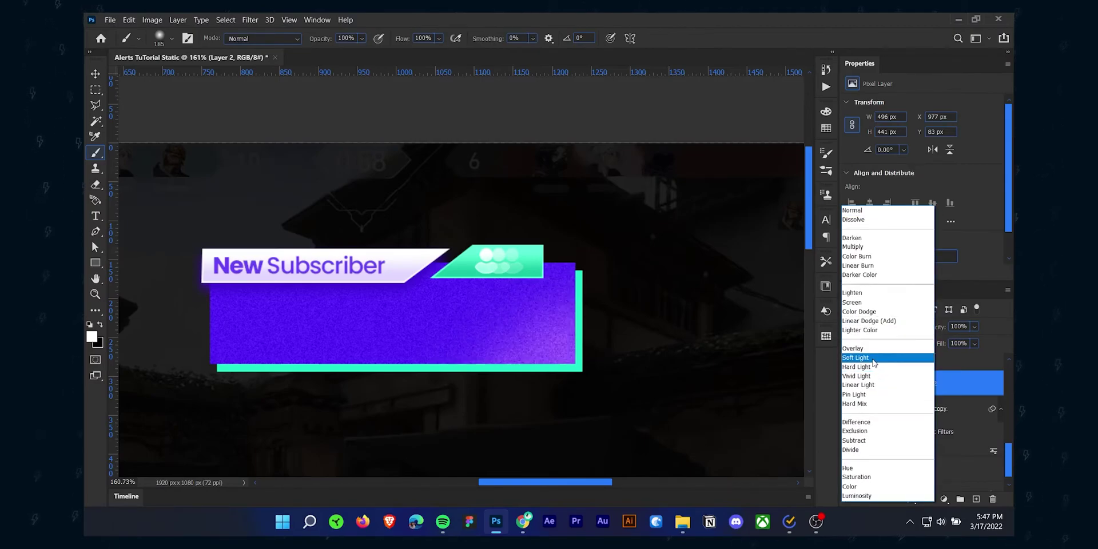
click(871, 358)
Zoom in on the banner, add an empty Layer 3, and pick the Polygonal Lasso Tool
key(alt+v)
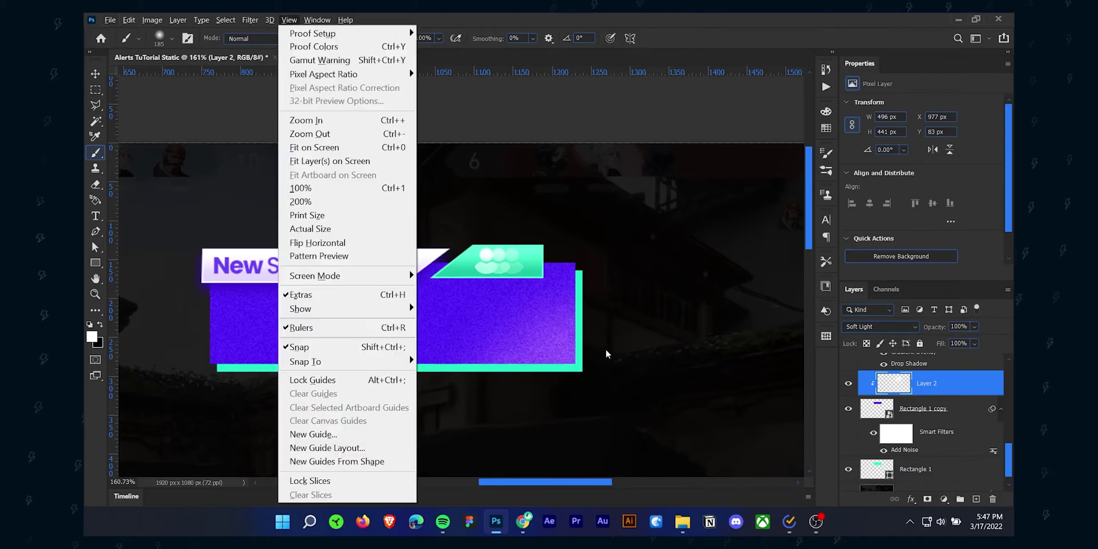
key(Escape)
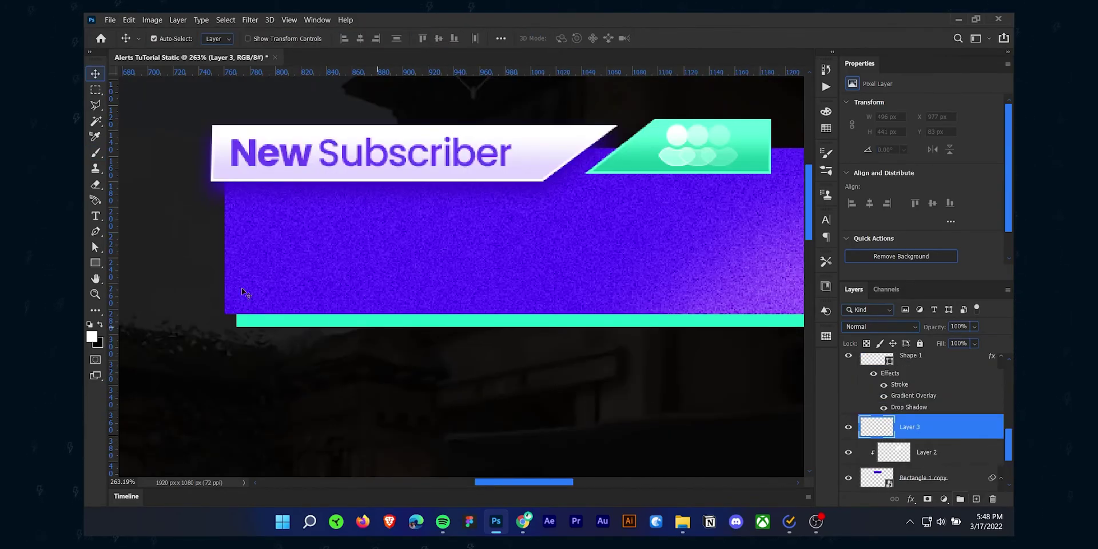
click(96, 106)
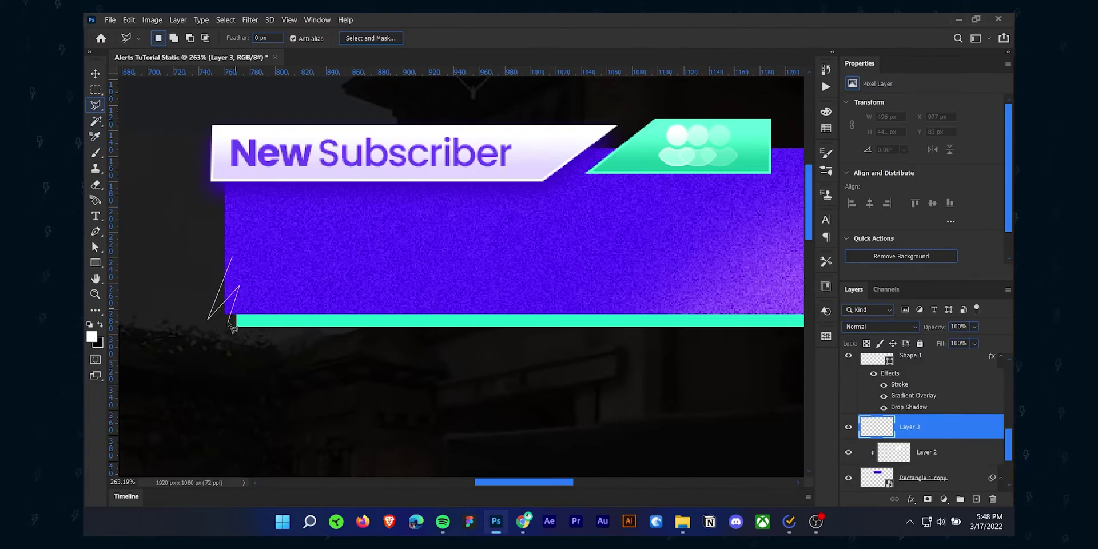
Draw a lightning bolt selection at the lower-left corner and fill it with teal from the bar
click(232, 324)
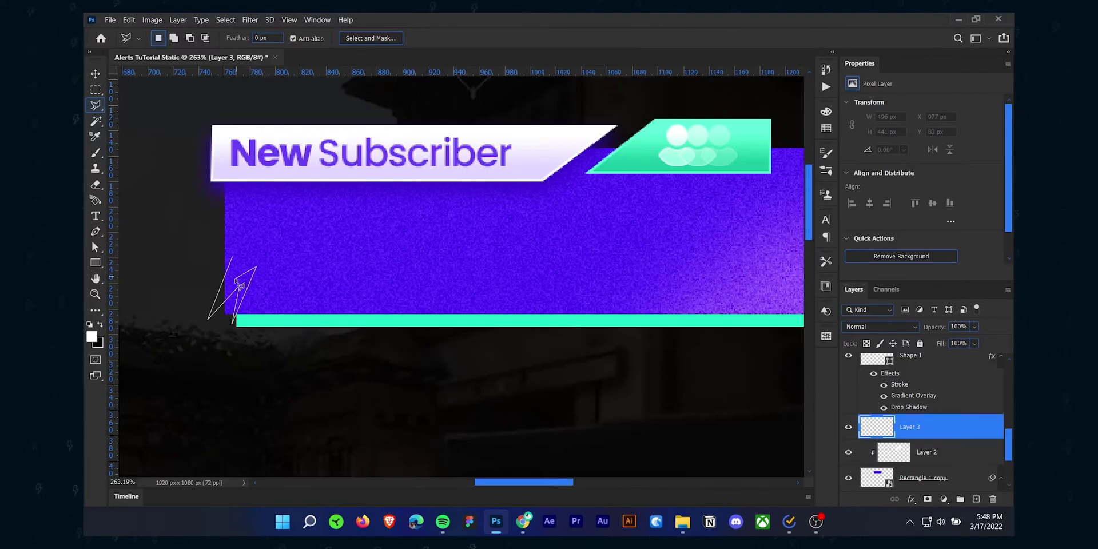
click(234, 260)
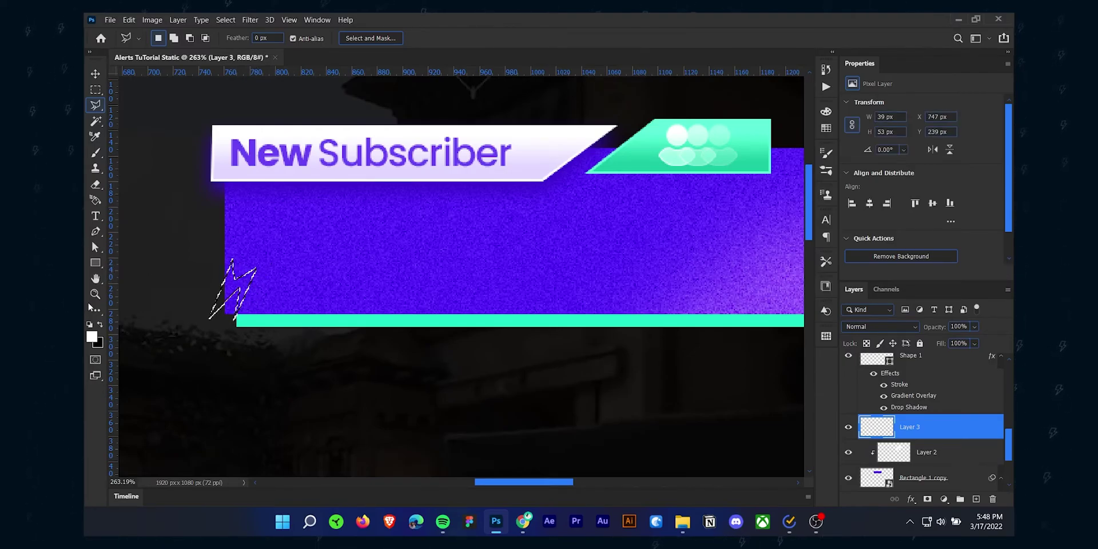
key(alt)
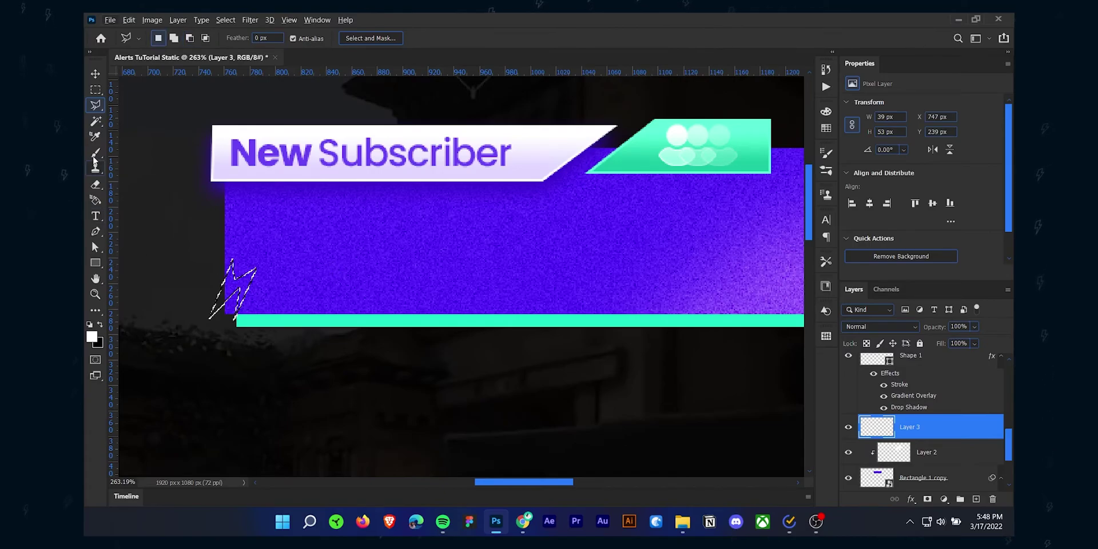
click(95, 138)
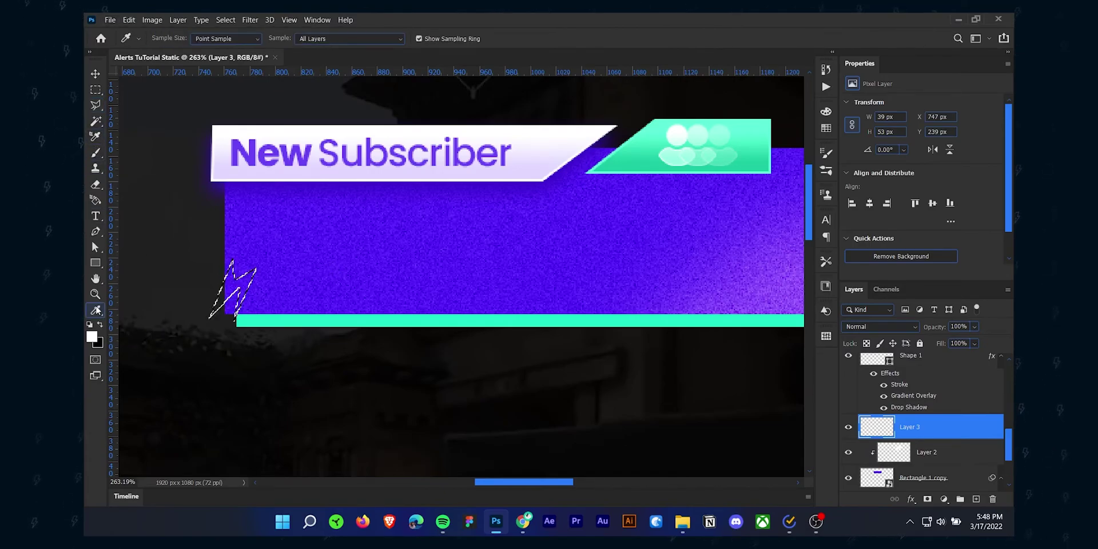
click(299, 320)
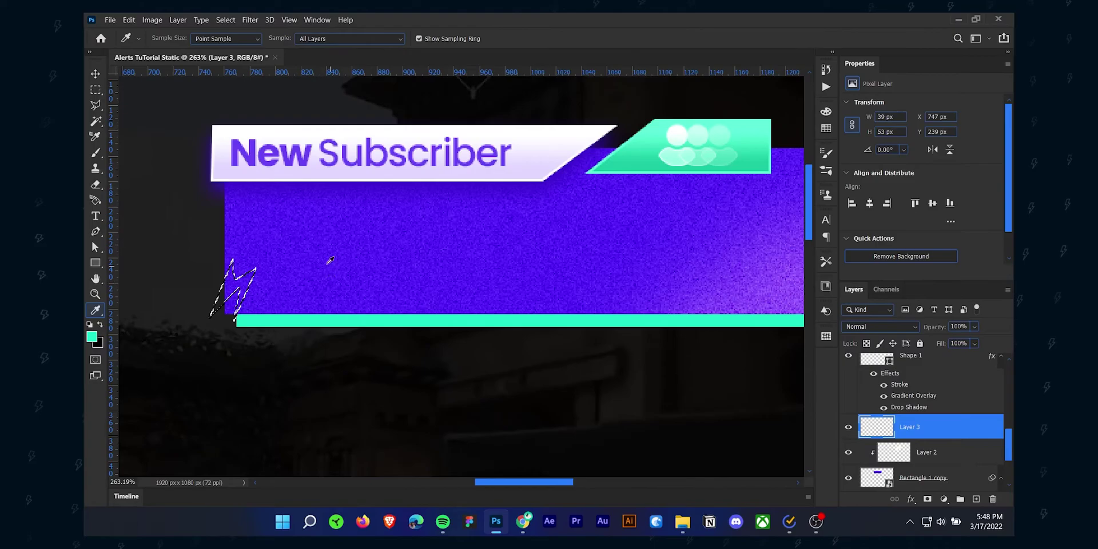
key(alt+BackSpace)
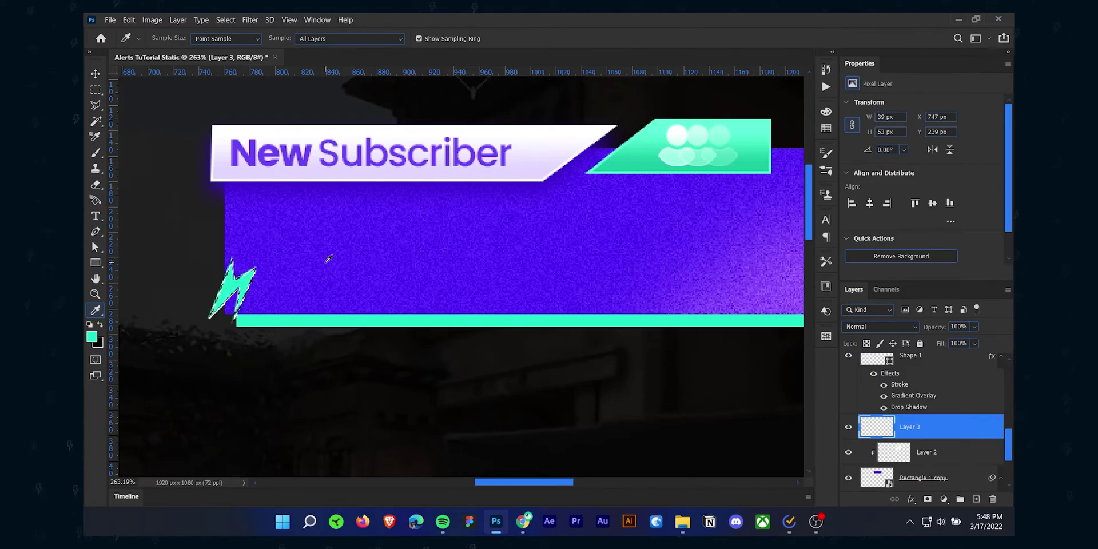
Nudge the lower-left bolt into place and rotate it
key(v)
drag(242, 276, 271, 256)
key(ctrl+t)
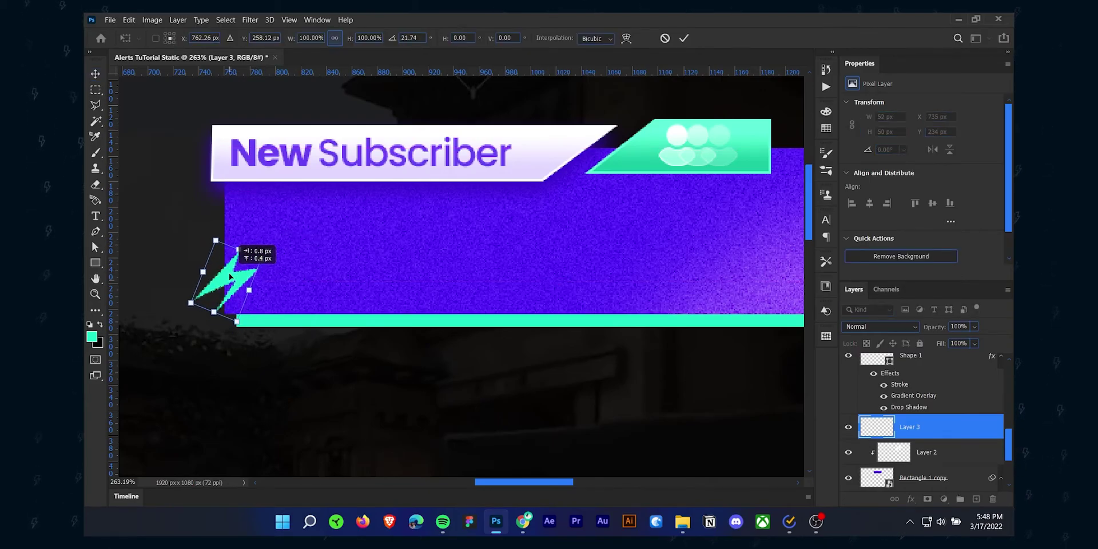
click(684, 38)
Alt-drag a copy of the bolt to the banner's top-right corner and rotate it
scroll(262, 267, down, 2)
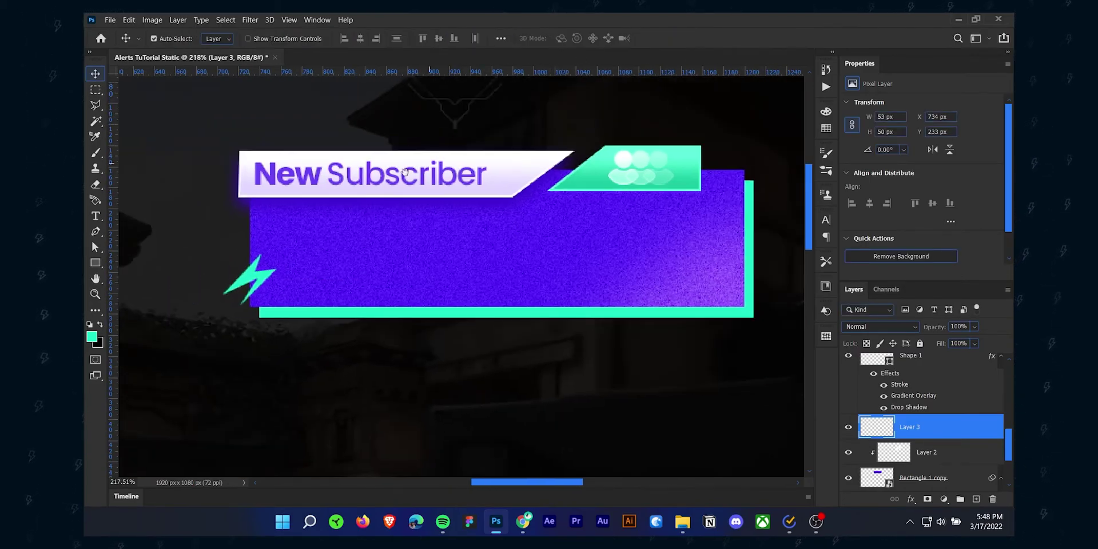
drag(223, 284, 761, 187)
key(ctrl+t)
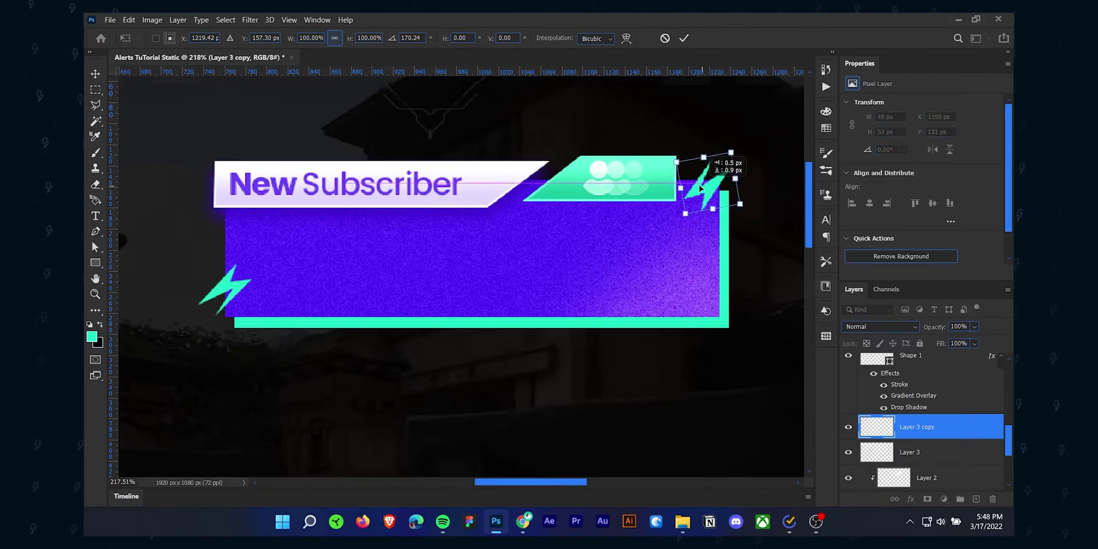
click(684, 38)
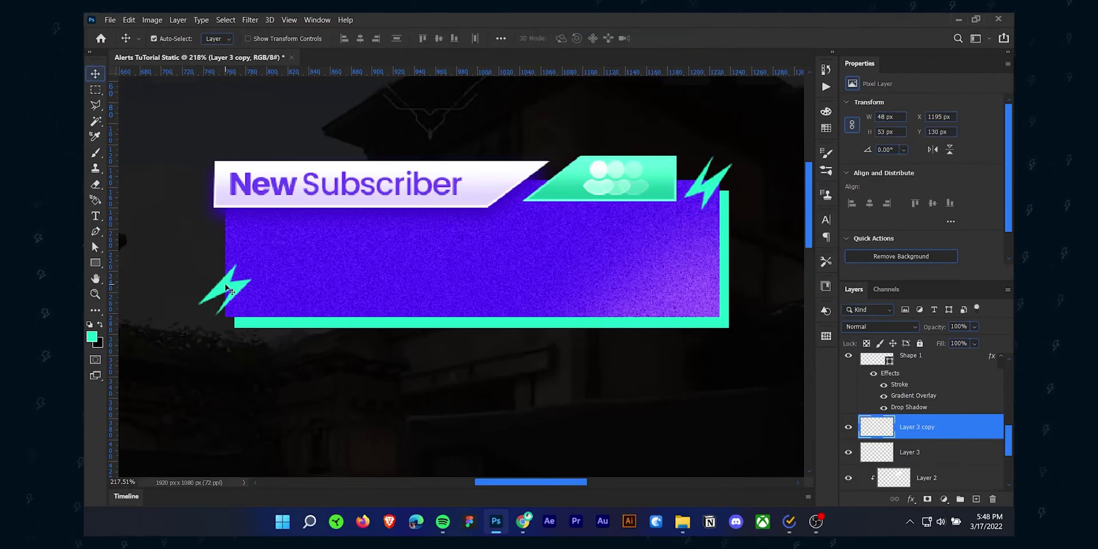
click(230, 290)
scroll(348, 346, down, 3)
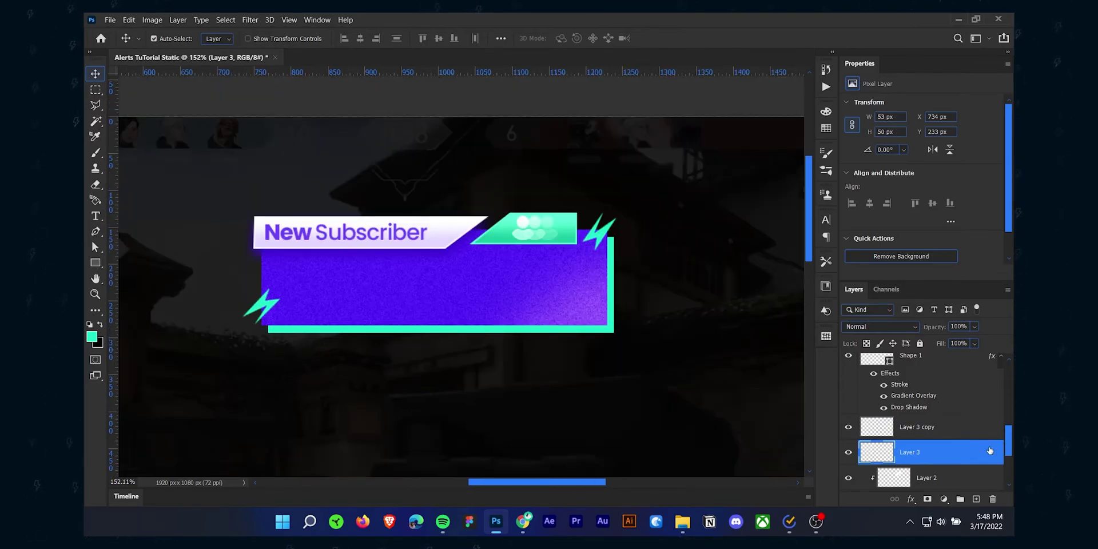
Give Layer 3 a small pale mint Outer Glow at 100% opacity in Soft Light mode
double_click(961, 452)
click(571, 321)
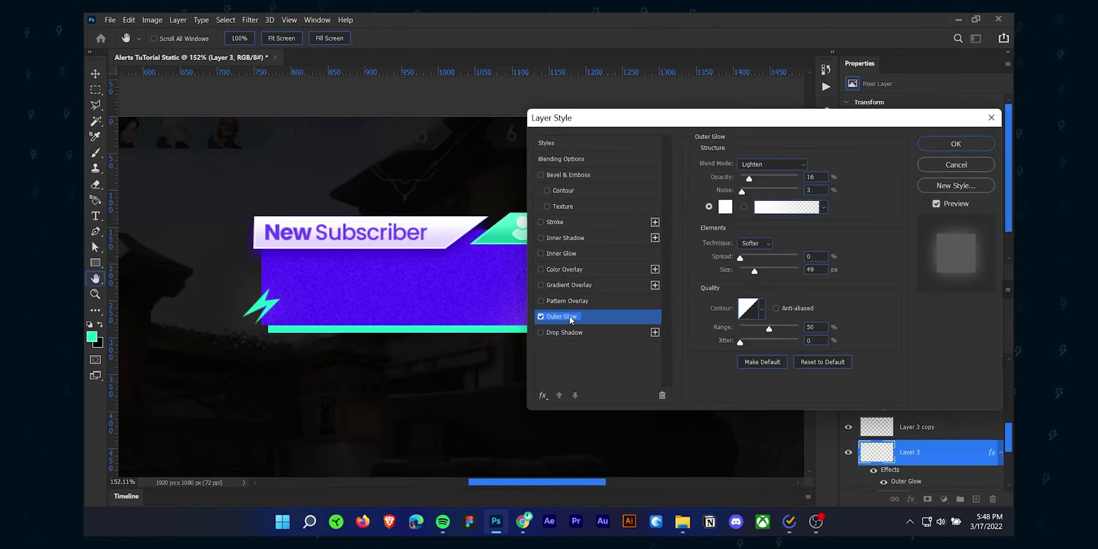
drag(750, 179, 804, 179)
click(778, 165)
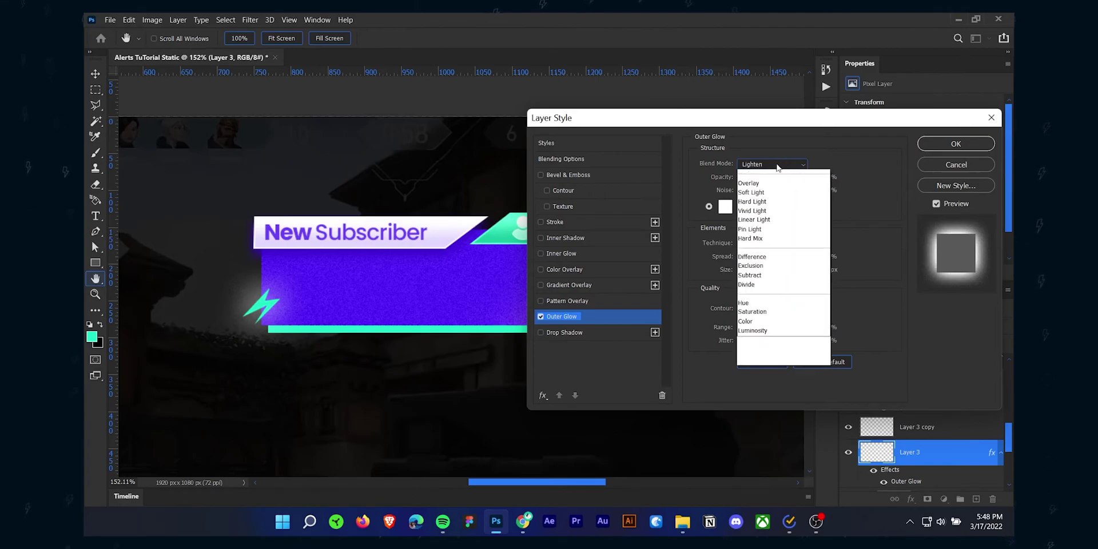
click(755, 175)
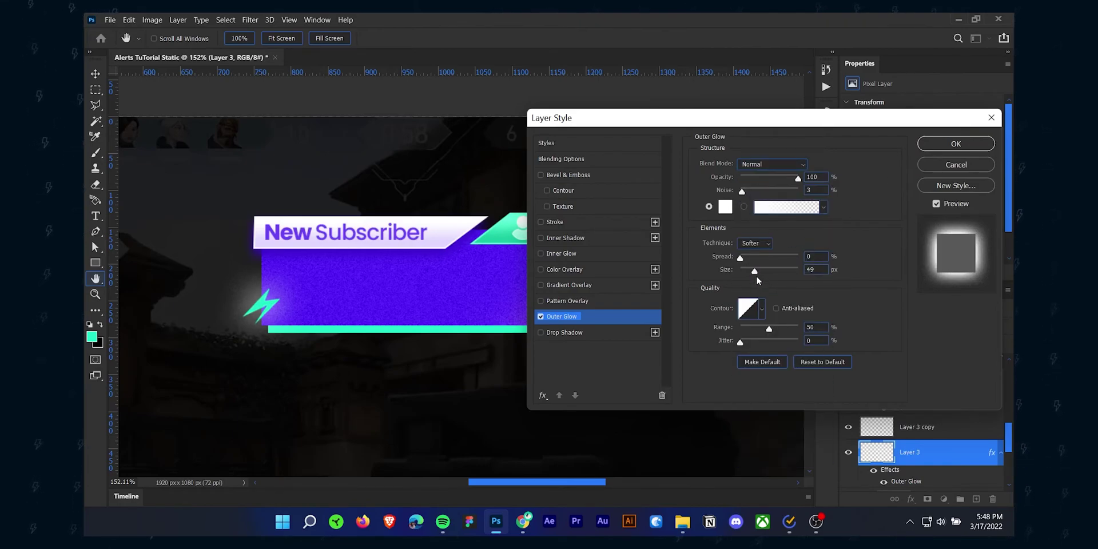
drag(755, 270, 748, 272)
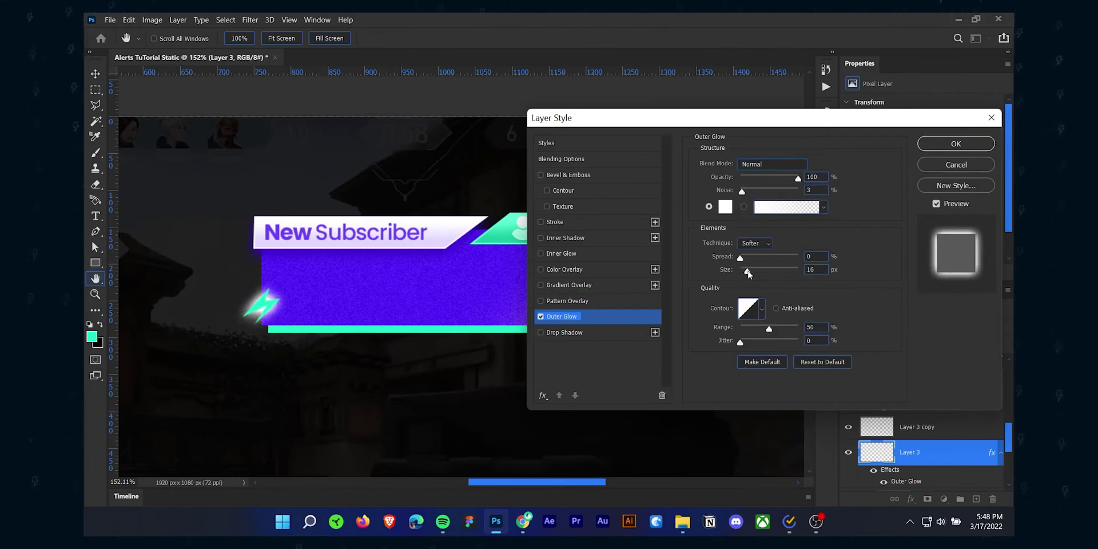
click(725, 206)
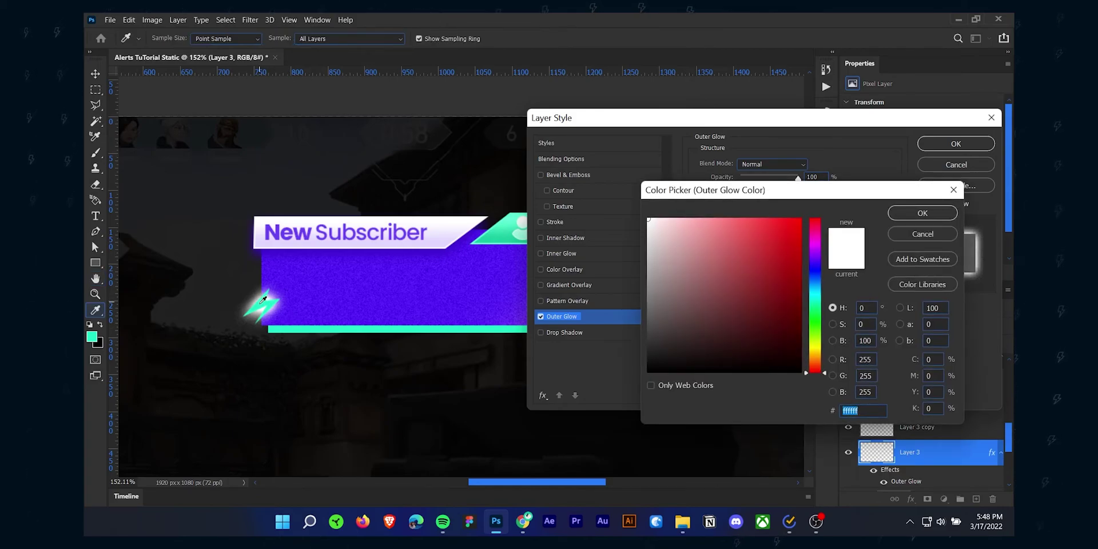
click(264, 300)
click(757, 224)
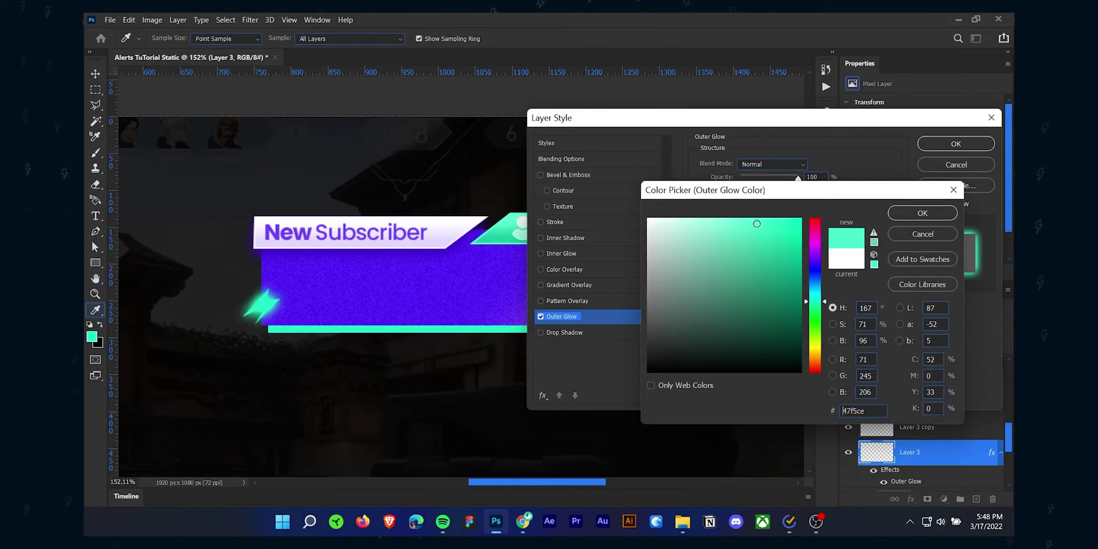
click(935, 219)
click(772, 165)
click(761, 260)
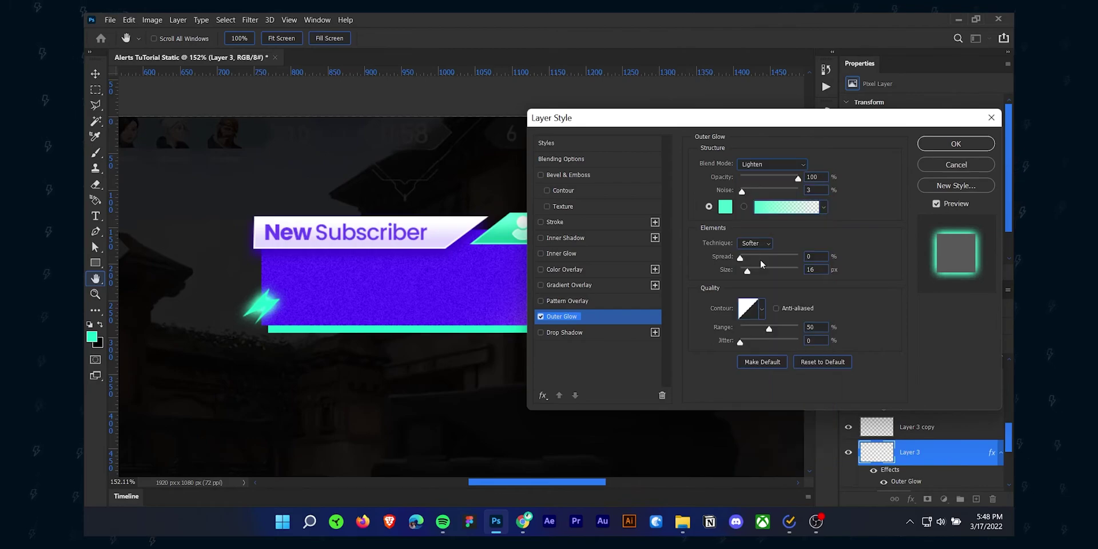
click(772, 164)
click(748, 326)
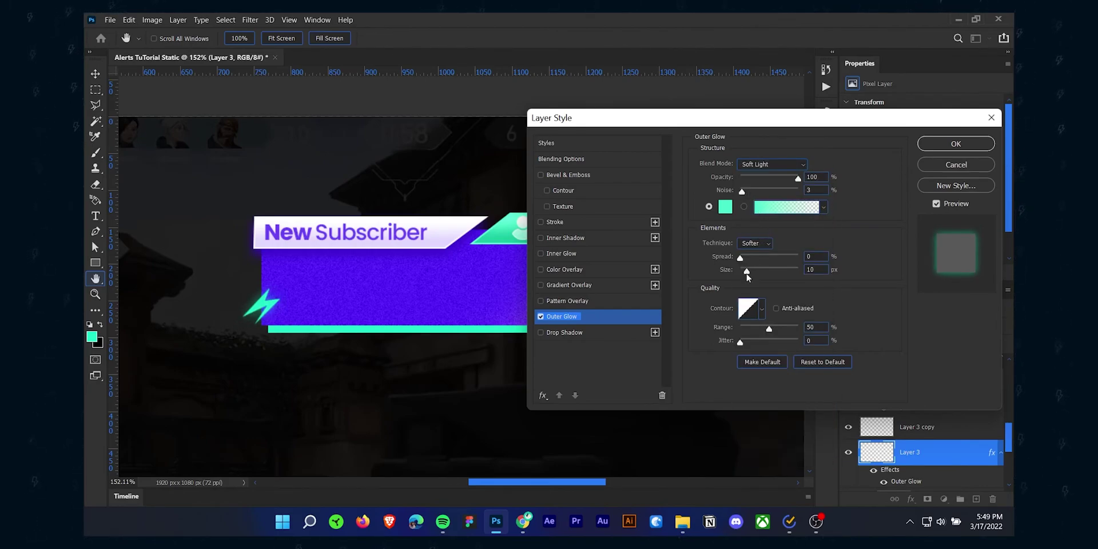
drag(747, 277, 743, 275)
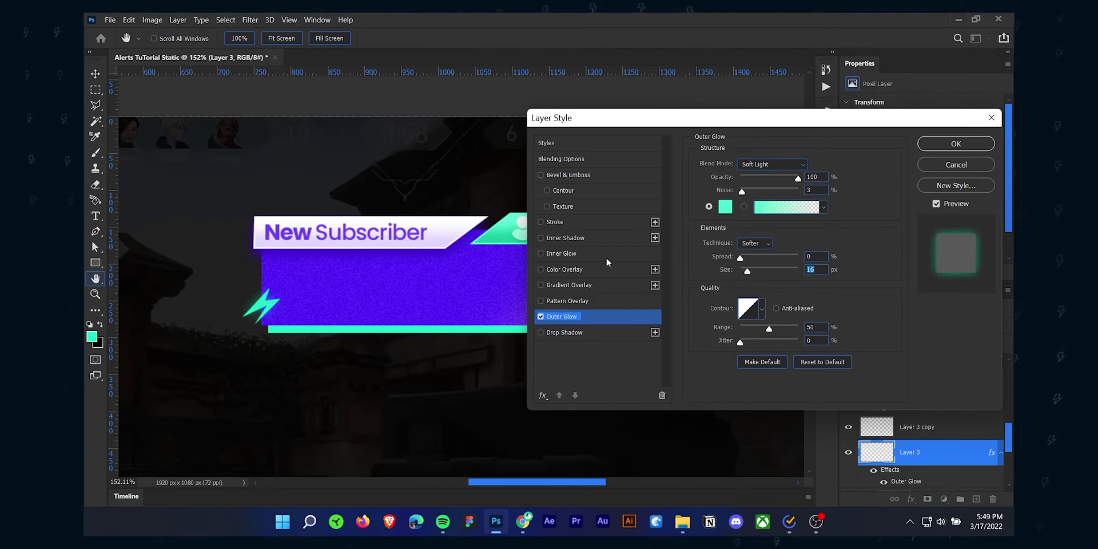
Add a thin pale mint Inner Glow sampled from the bolt and apply the styles
click(563, 253)
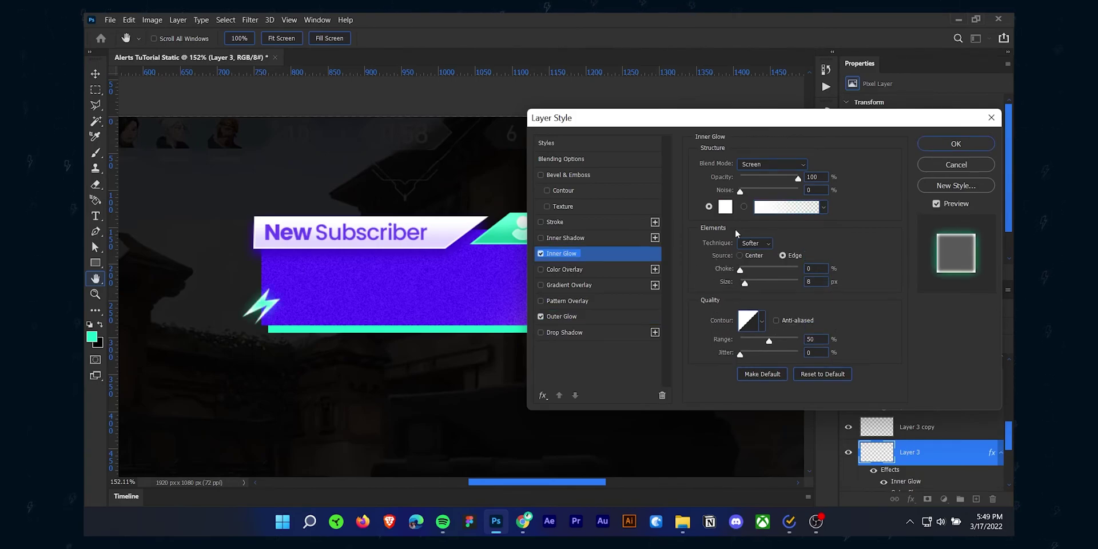
drag(747, 284, 744, 283)
click(725, 207)
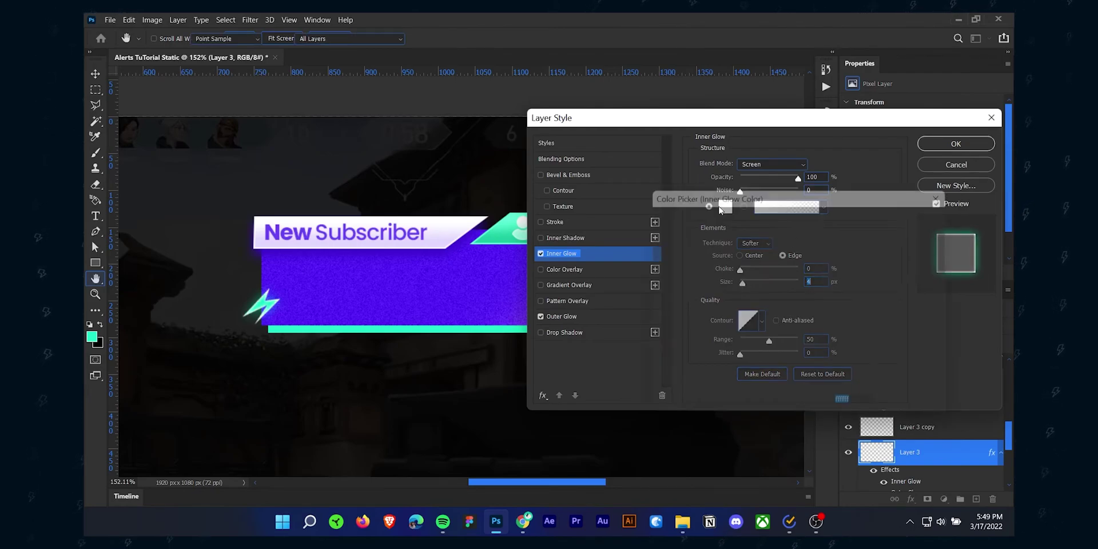
click(515, 221)
click(714, 221)
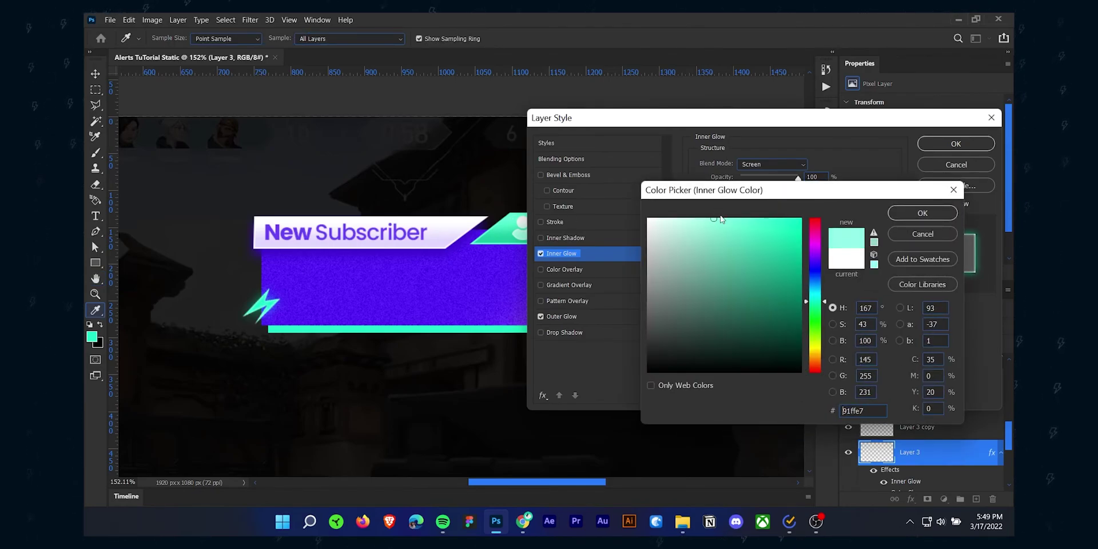
click(923, 213)
click(963, 148)
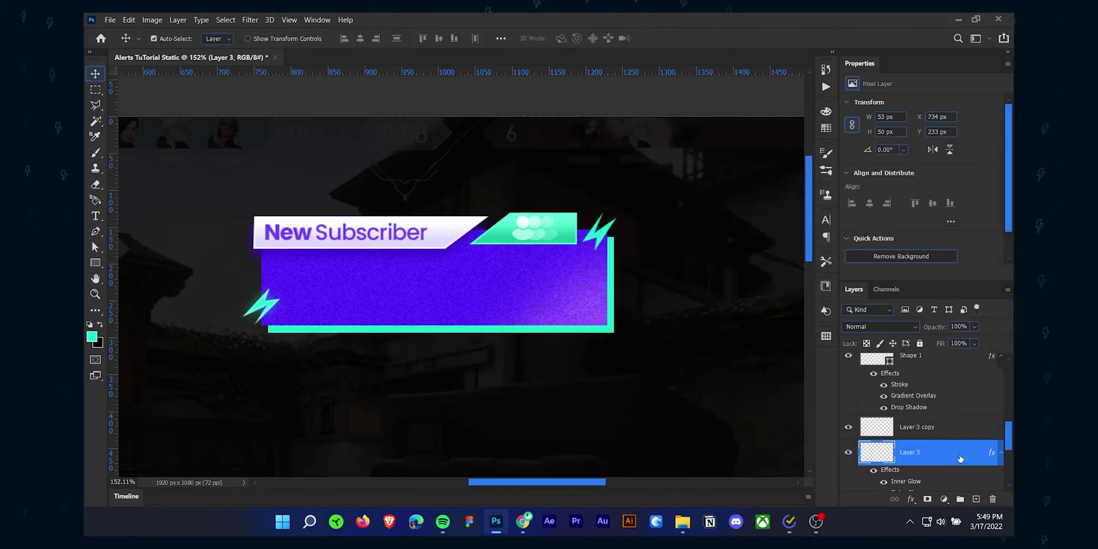
Copy Layer 3's layer style and paste it onto Layer 3 copy
right_click(960, 455)
click(835, 282)
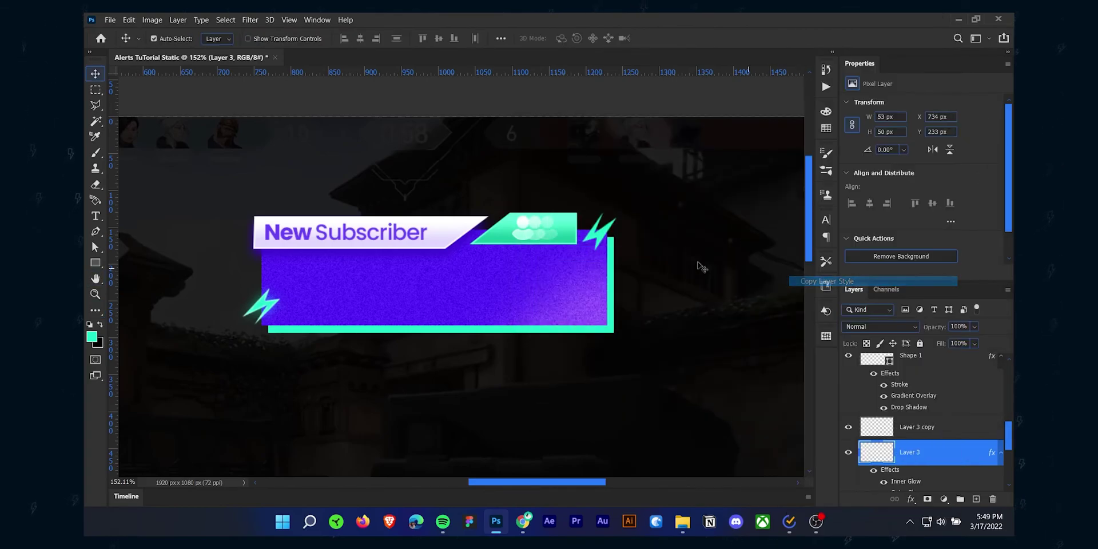
click(600, 236)
right_click(986, 437)
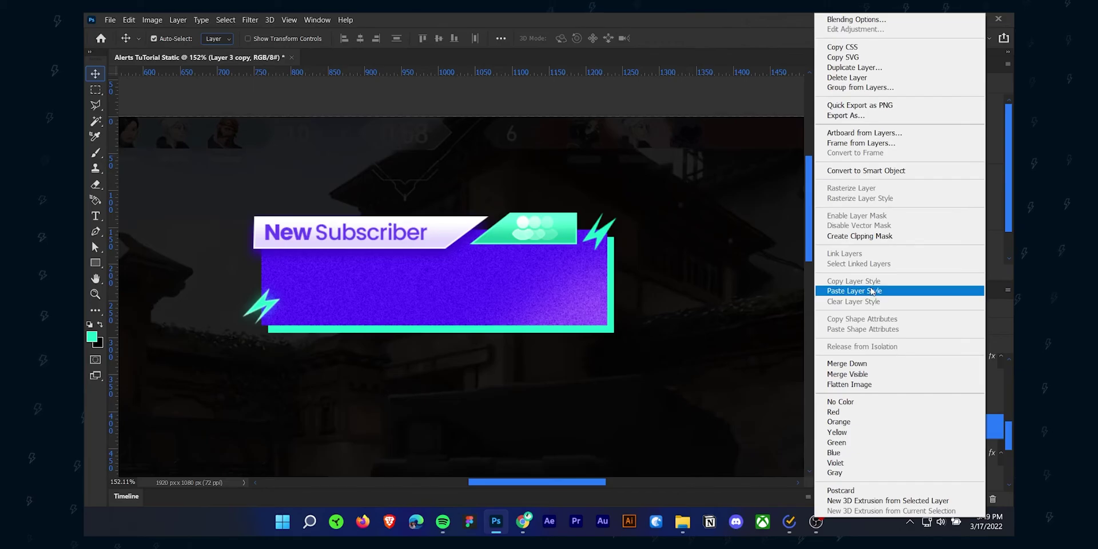
click(858, 291)
scroll(647, 452, down, 4)
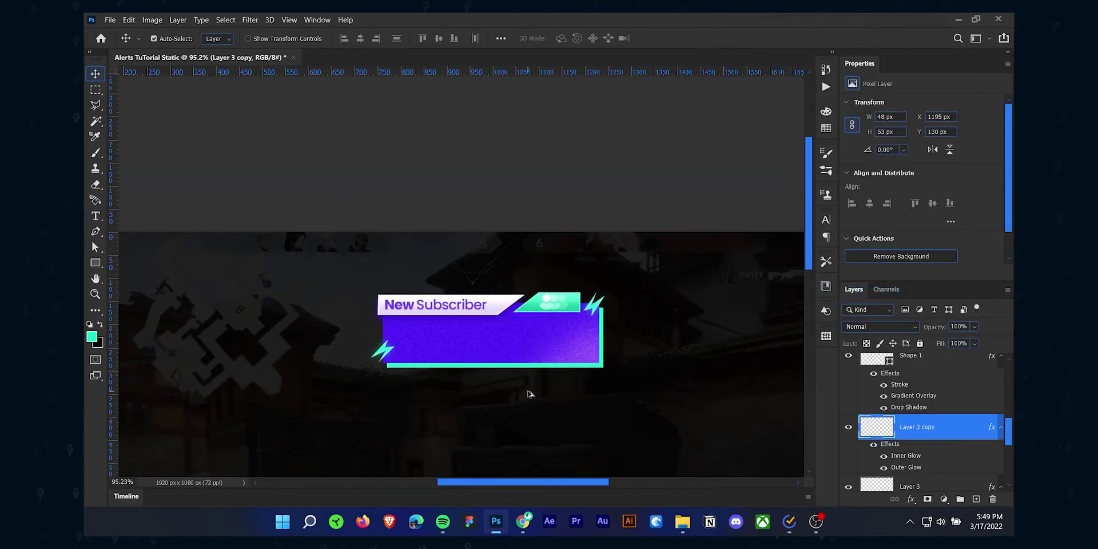
scroll(581, 360, down, 2)
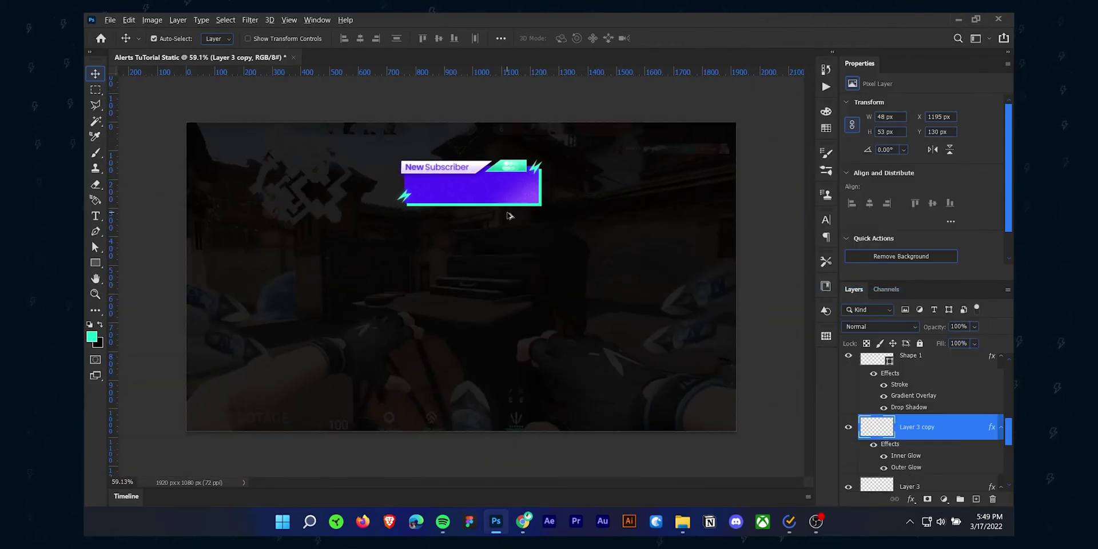
Crop to a 605 × 253 px box around the banner, tightening each edge before committing
scroll(509, 204, up, 3)
key(c)
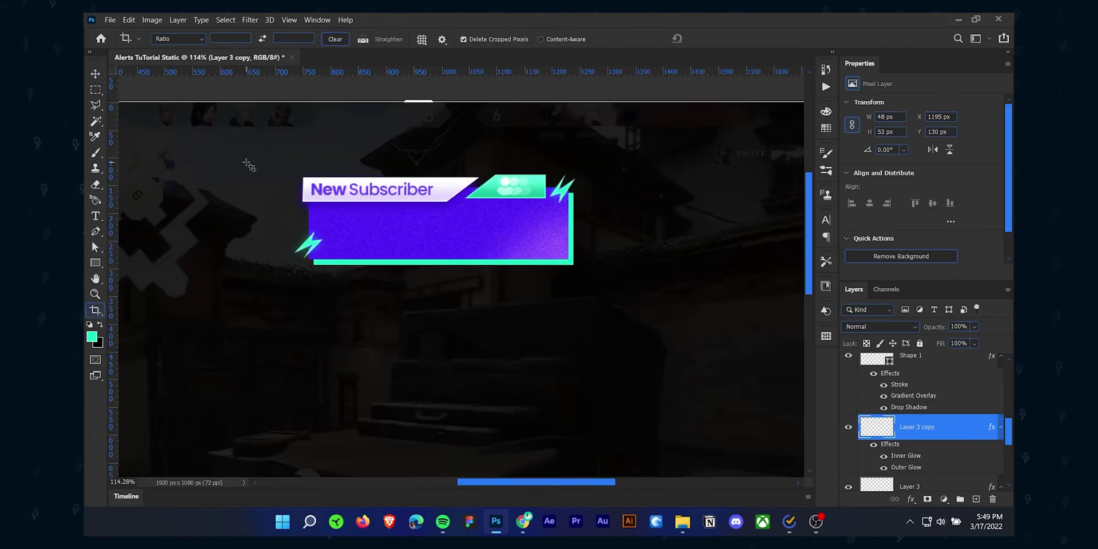
drag(247, 163, 641, 295)
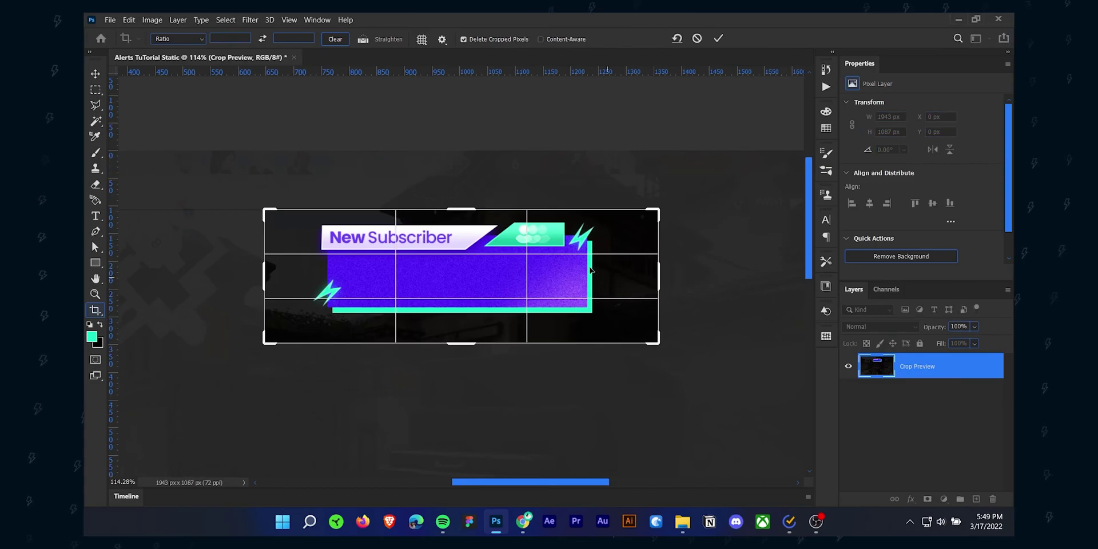
drag(461, 204, 467, 202)
drag(268, 272, 277, 274)
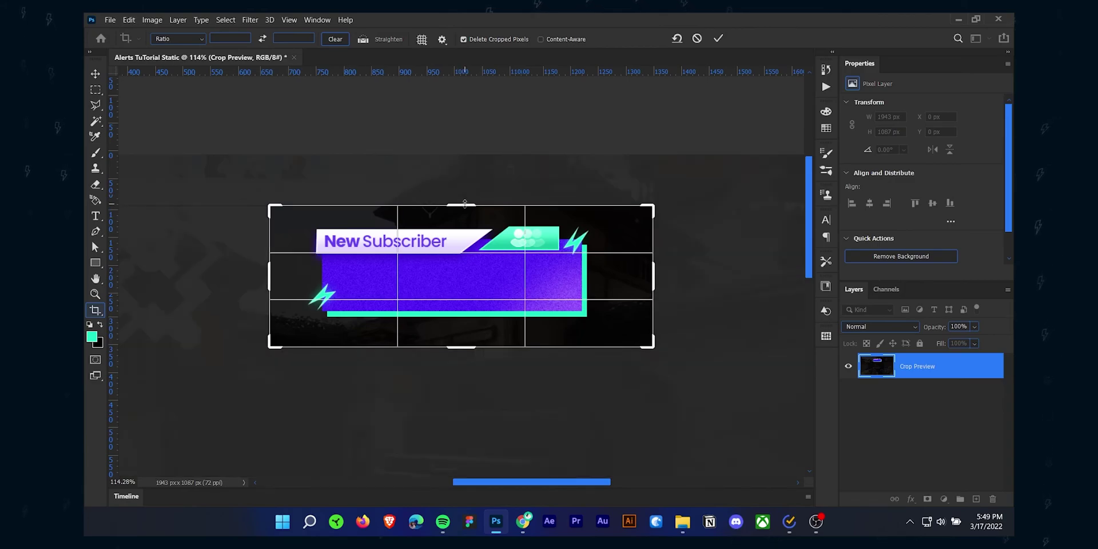
drag(465, 204, 471, 208)
drag(472, 204, 473, 203)
drag(462, 348, 464, 343)
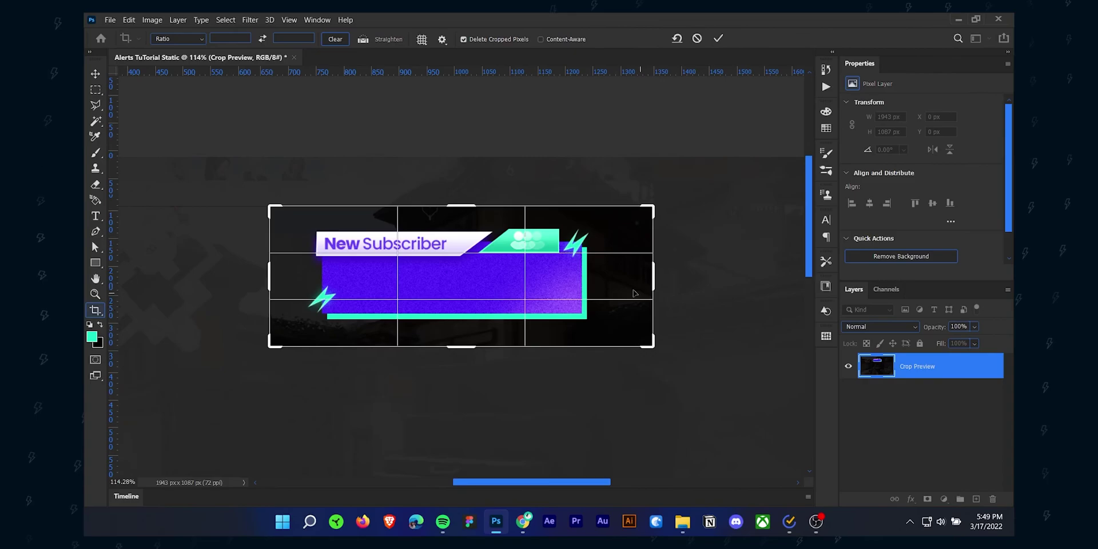
drag(654, 274, 640, 273)
drag(290, 273, 299, 273)
click(719, 39)
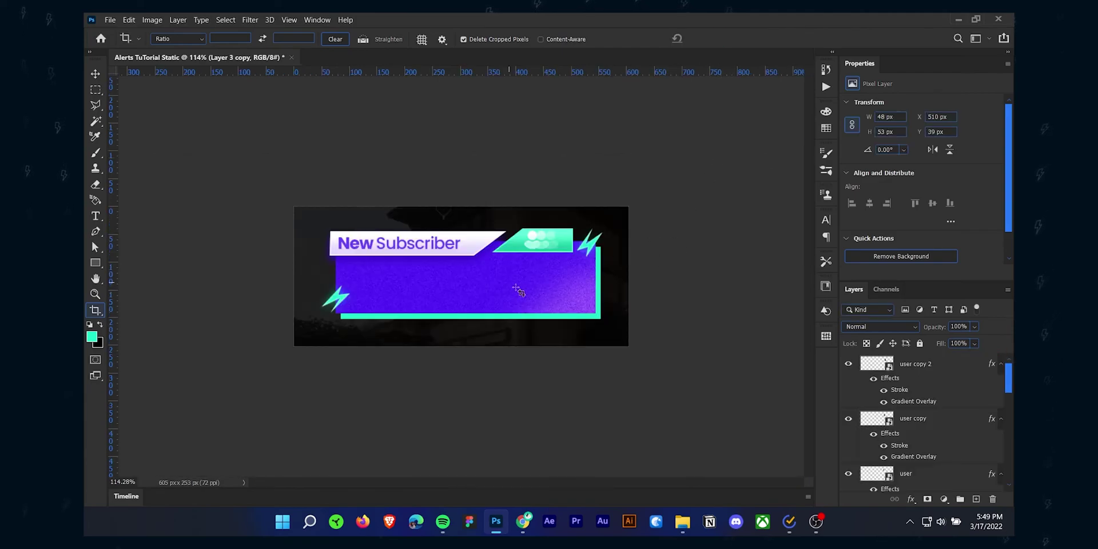
scroll(952, 417, down, 3)
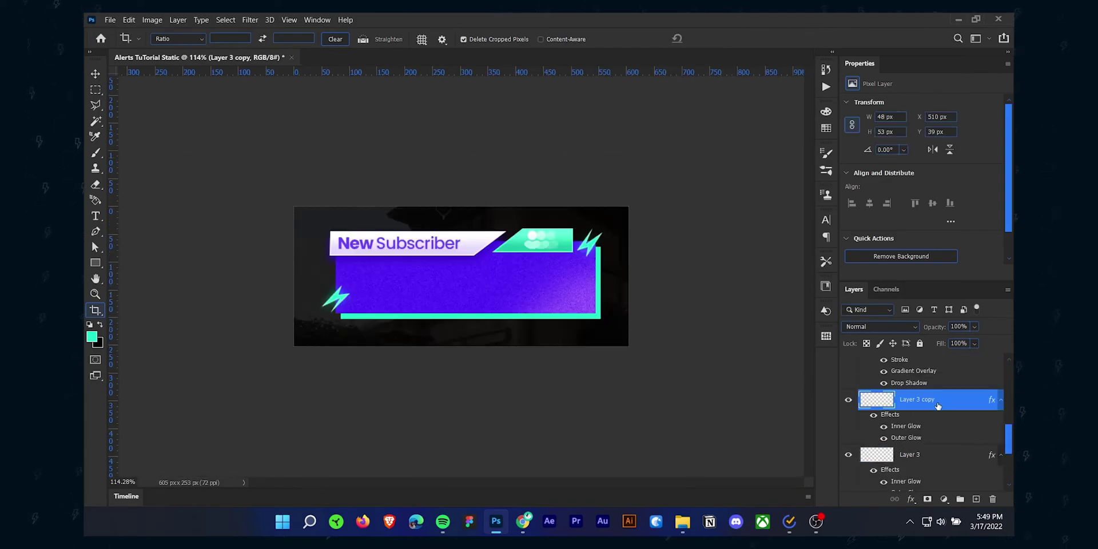
Hide the background photo layer, Layer 1
key(v)
scroll(938, 405, down, 5)
click(848, 481)
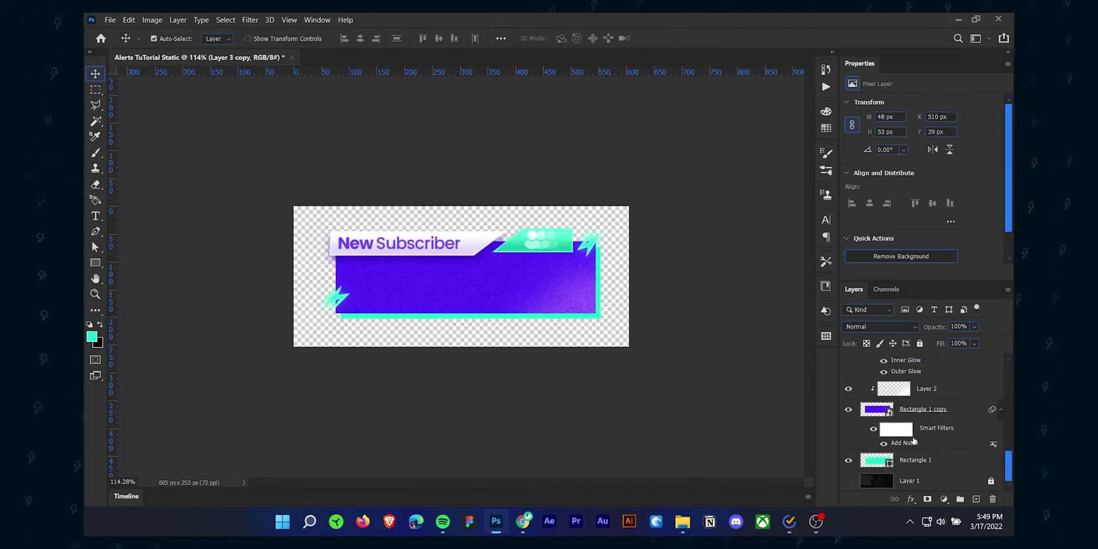
Export the banner via Save for Web as transparent PNG-24 Alerts-TuTorial-Static.png and open it
click(107, 21)
mouse_move(149, 222)
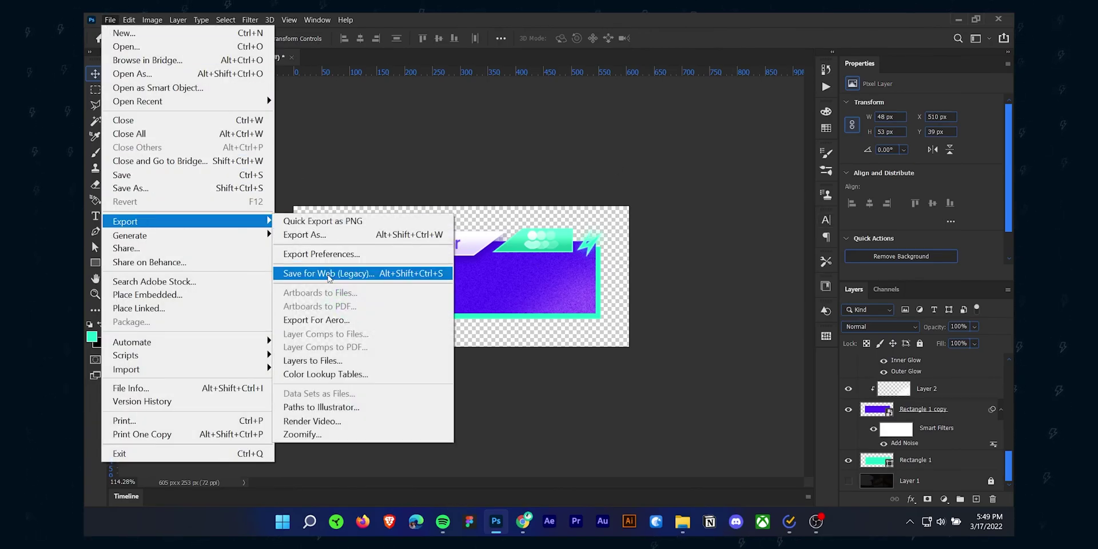
click(328, 273)
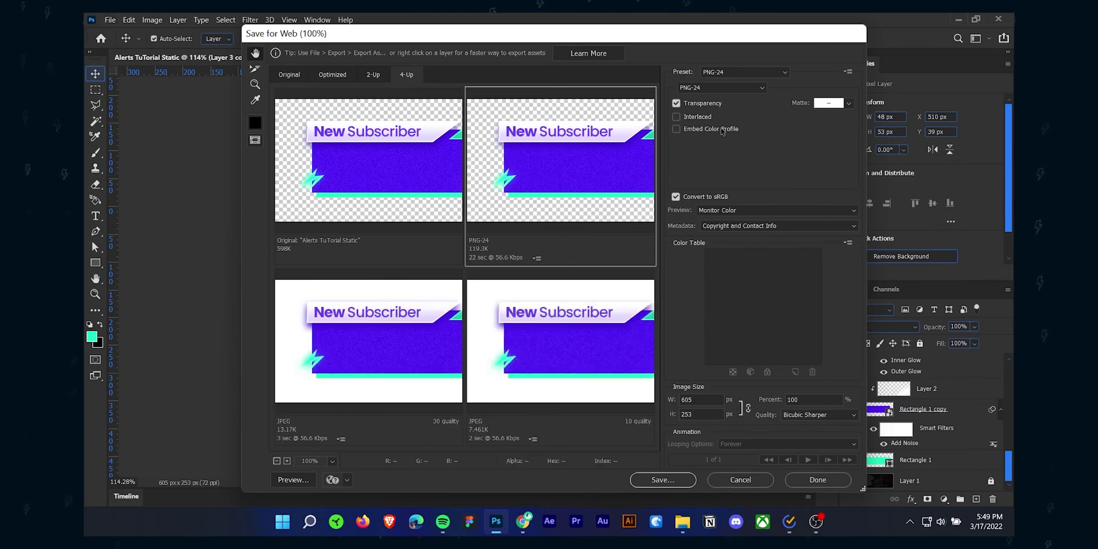
click(743, 74)
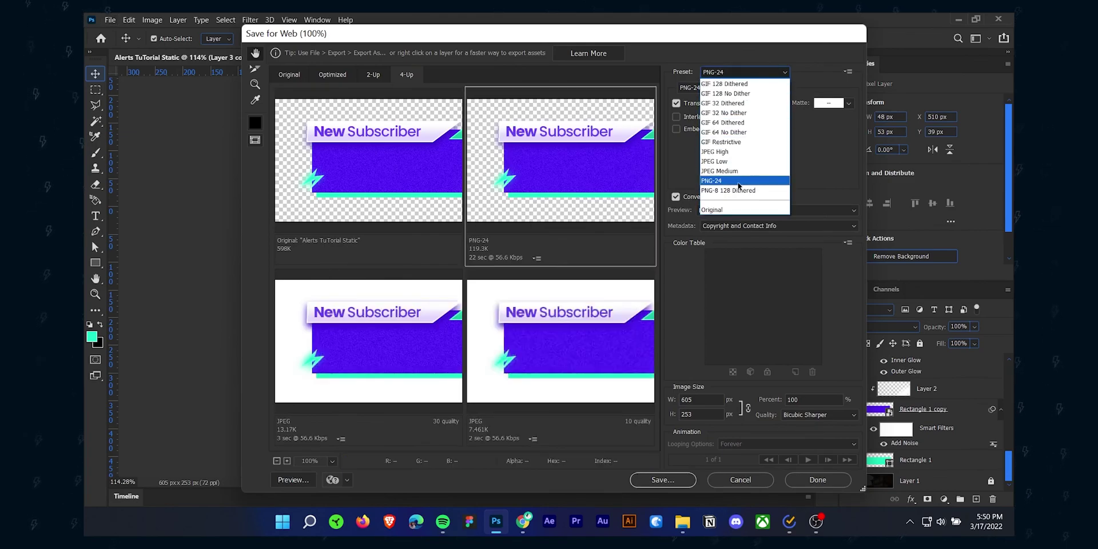
click(736, 182)
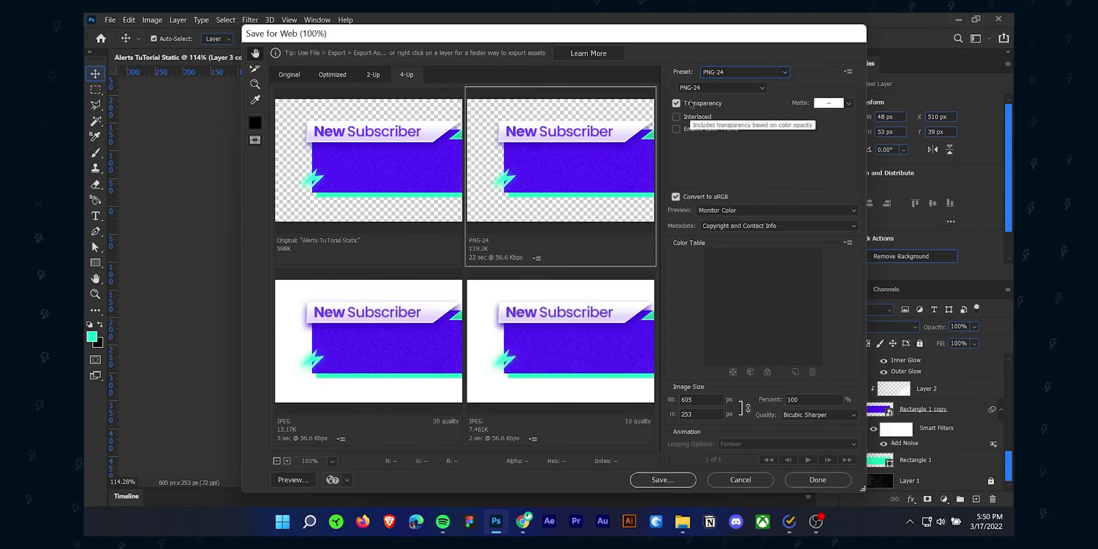
click(707, 106)
click(707, 106)
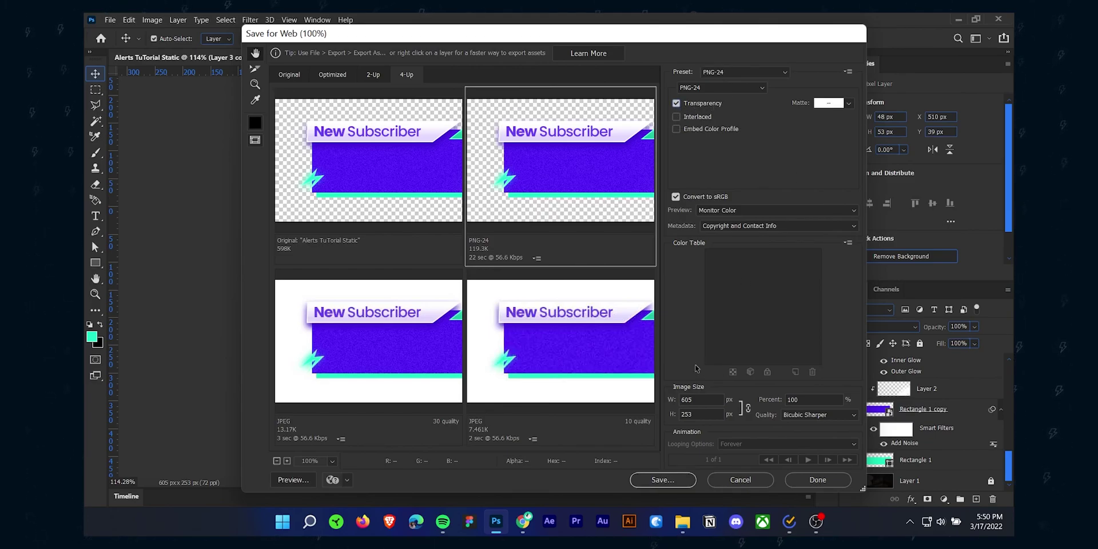
click(649, 481)
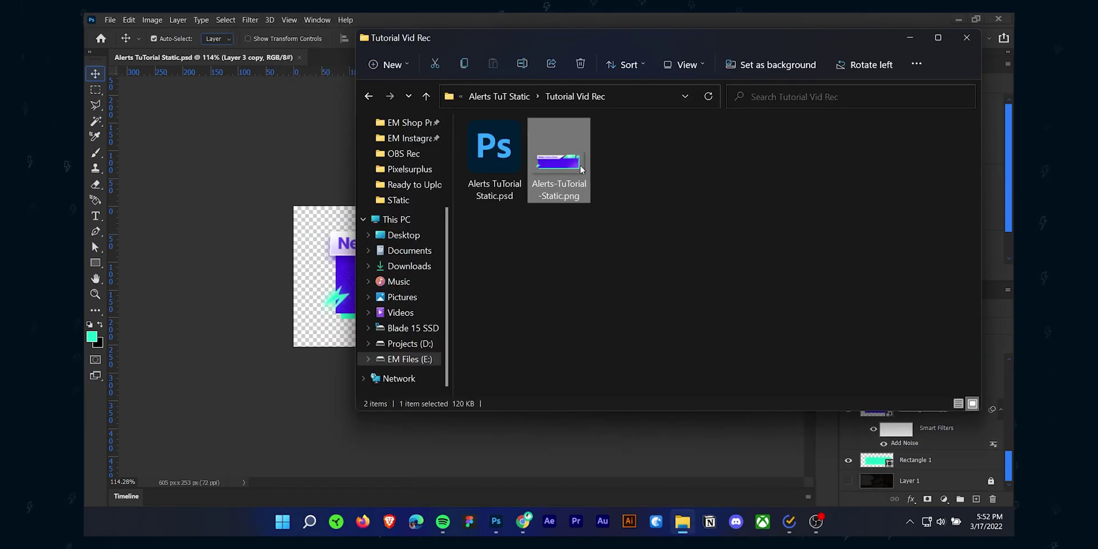
double_click(558, 161)
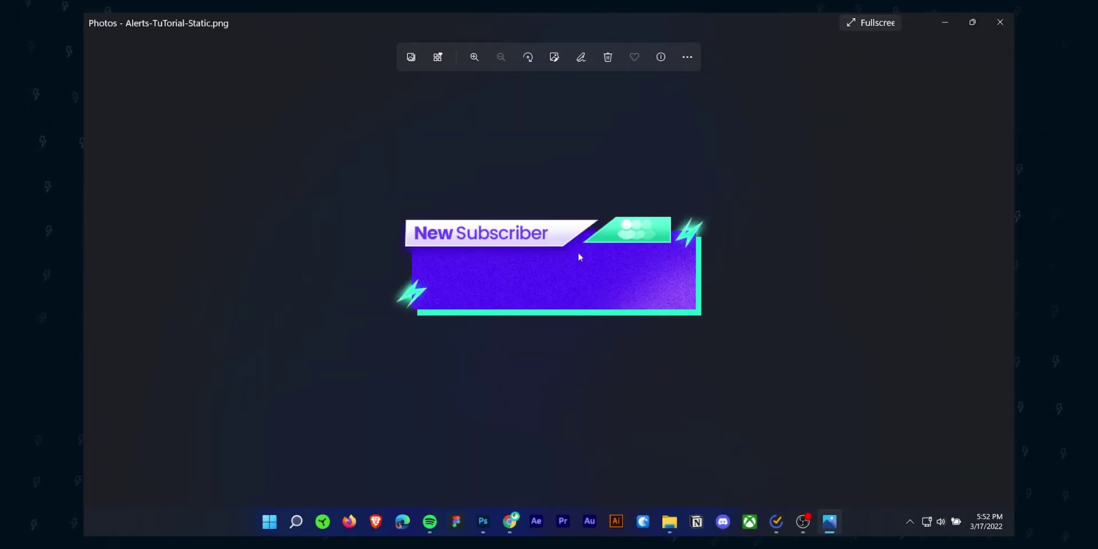
Zoom Alerts-TuTorial-Static.png in Photos to about 194% to inspect the glowing mint bolts
click(475, 57)
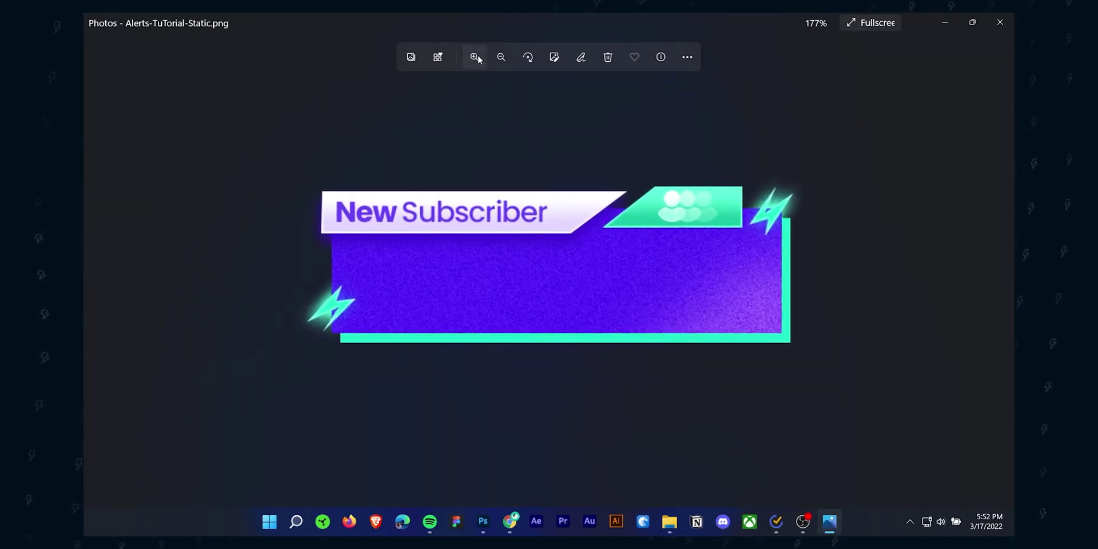